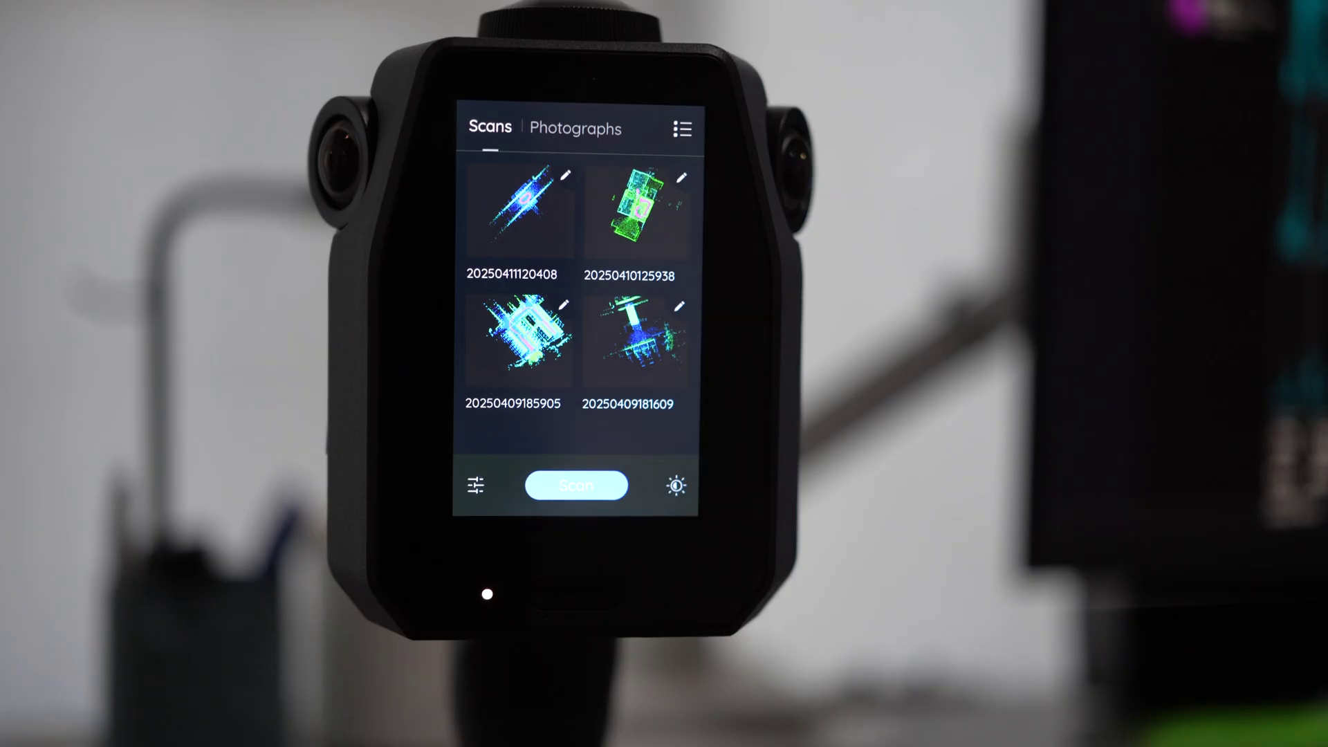
pyautogui.click(475, 485)
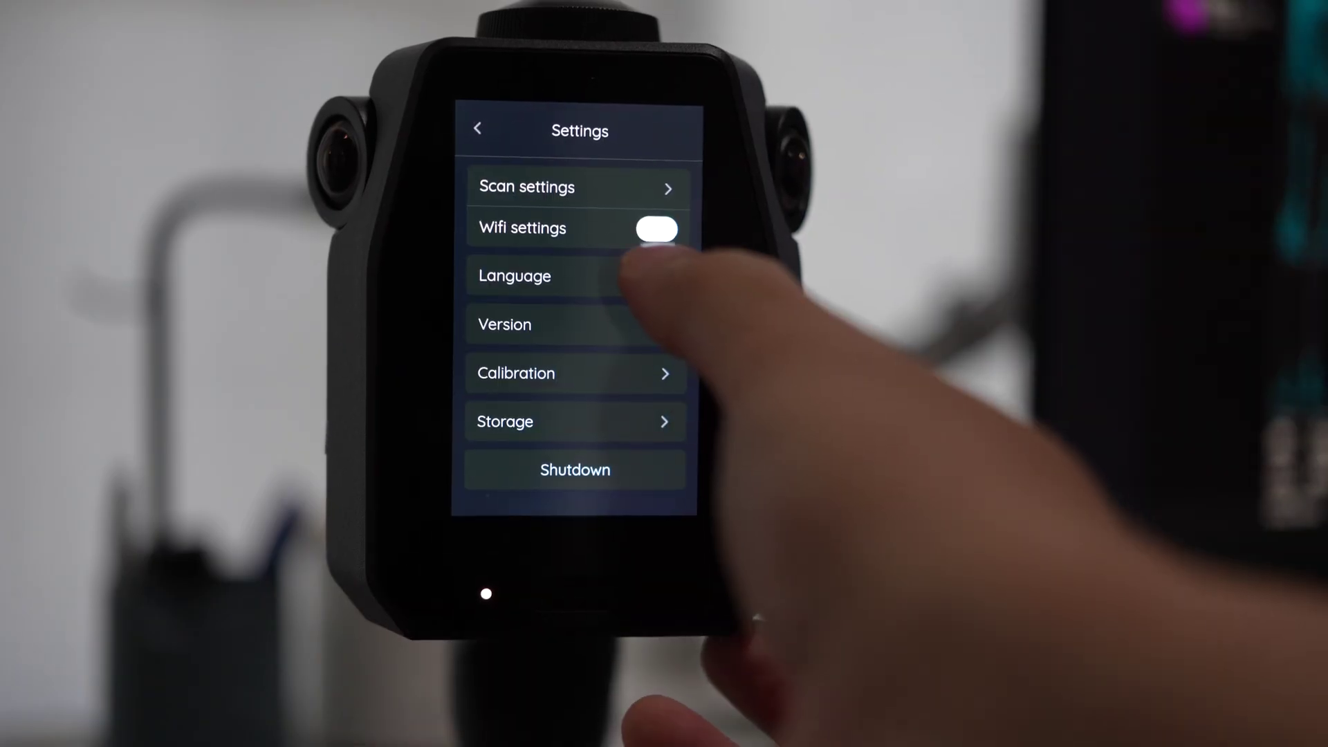
pyautogui.click(647, 229)
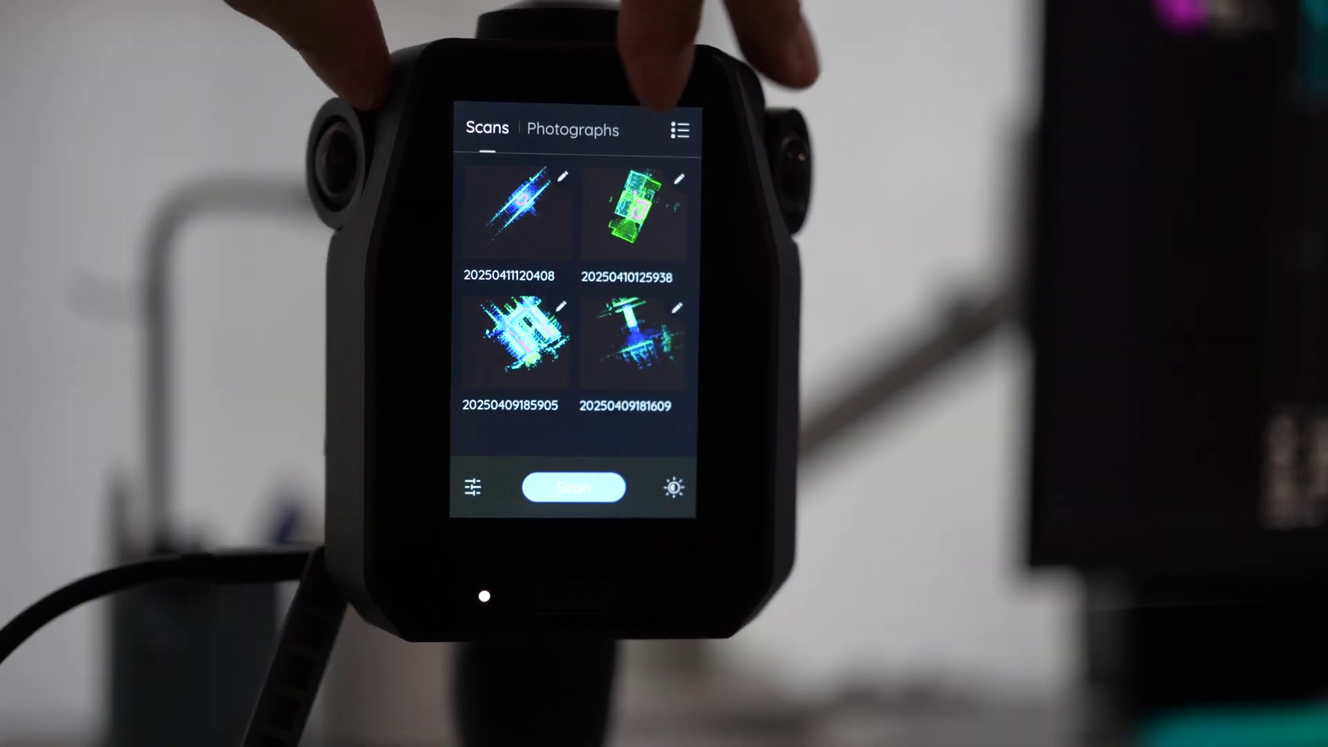
pyautogui.click(582, 129)
pyautogui.click(492, 129)
pyautogui.click(566, 178)
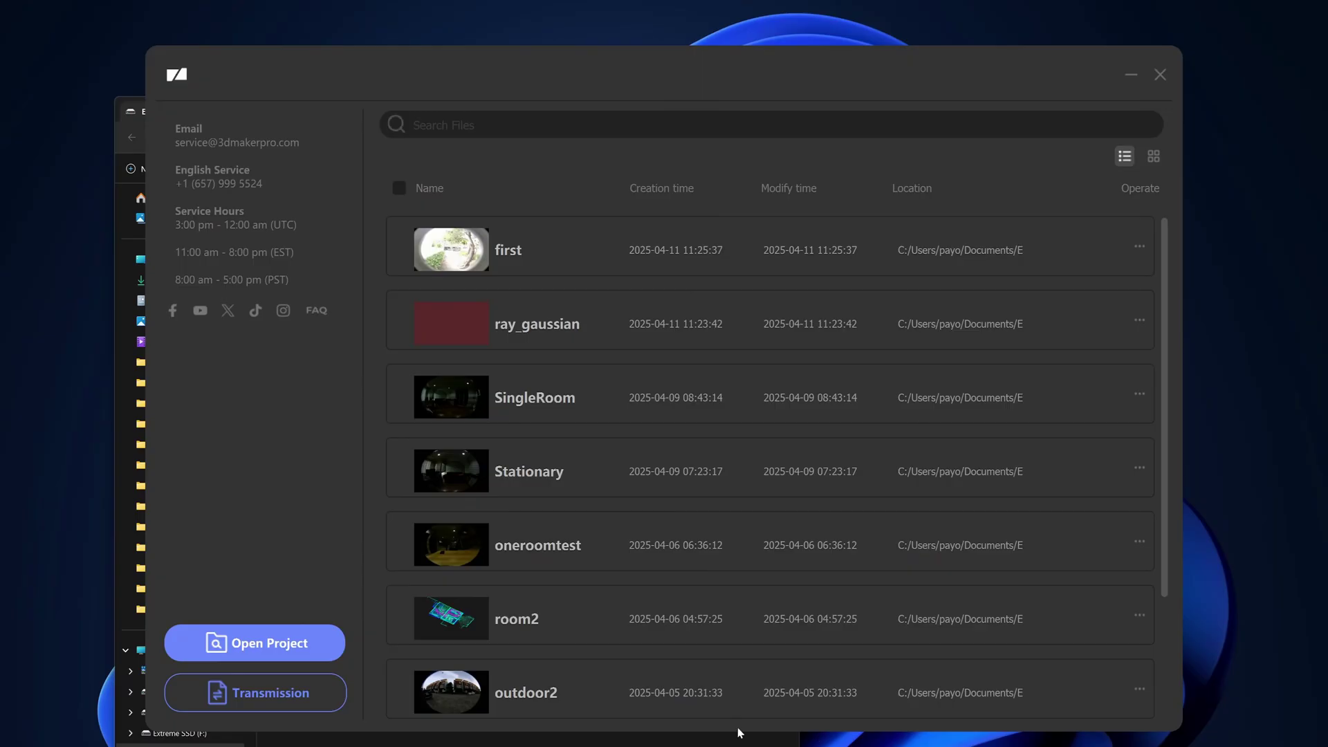
# Open the Gaussian Test 1 project and review its Basic Data and Colorize processing options
pyautogui.click(280, 649)
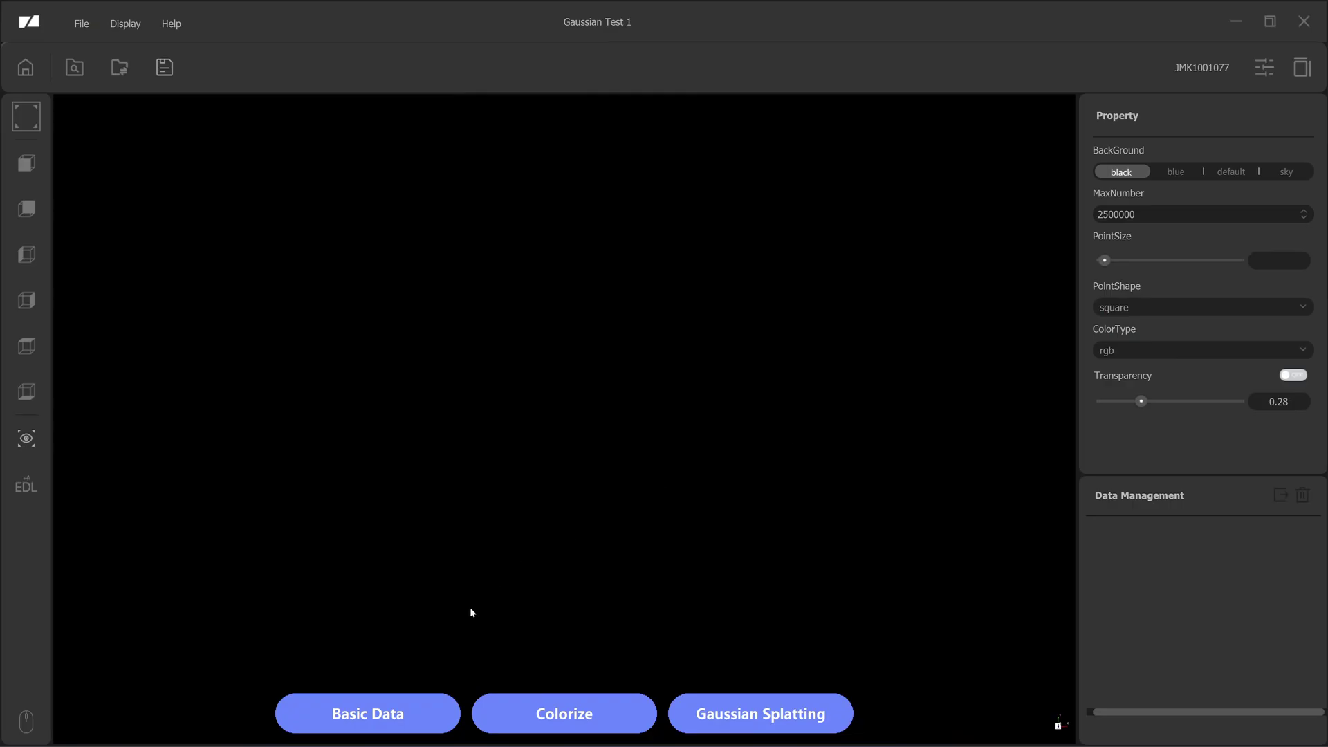
pyautogui.click(429, 712)
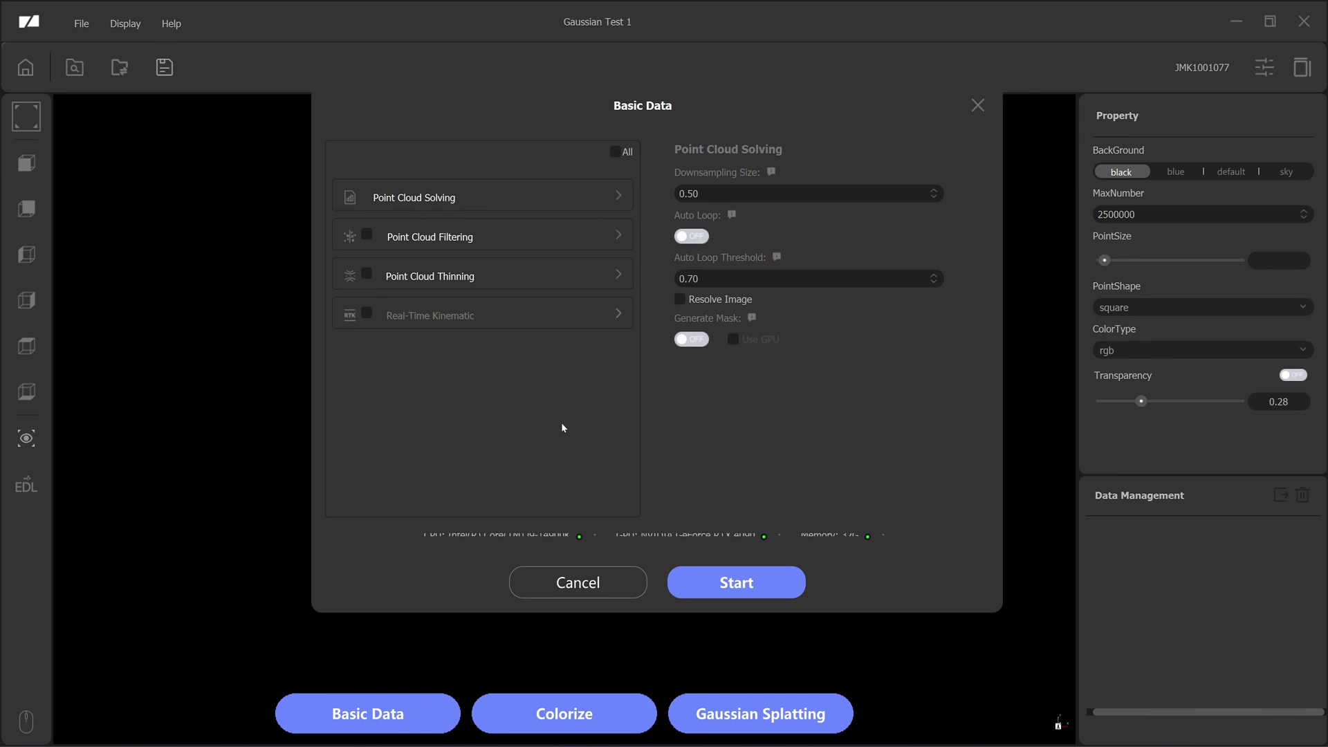
pyautogui.click(978, 105)
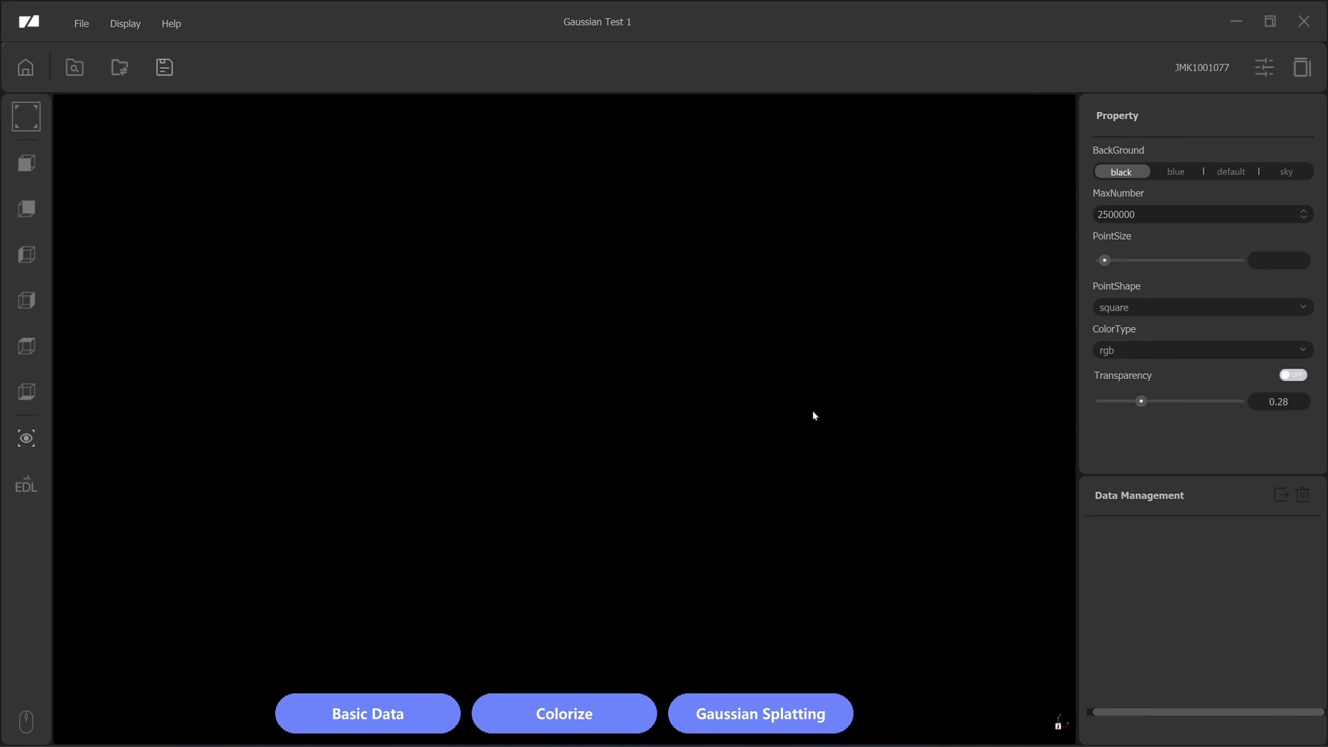
pyautogui.click(601, 720)
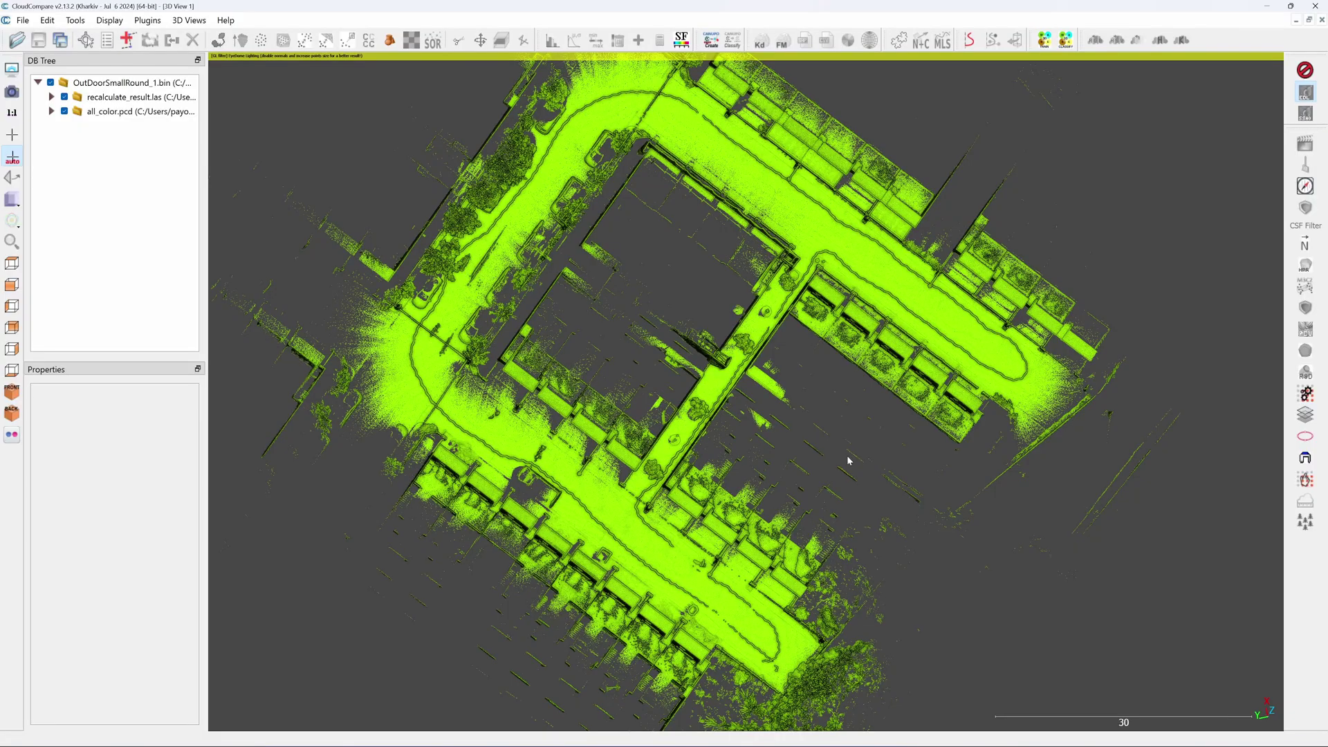
# Switch to CloudCompare and examine the scan path and building outlines in the green outdoor point cloud from above
pyautogui.moveTo(833, 455); pyautogui.dragTo(872, 397)
pyautogui.scroll(2, 756, 550)
pyautogui.moveTo(756, 550); pyautogui.dragTo(841, 484, button='right')
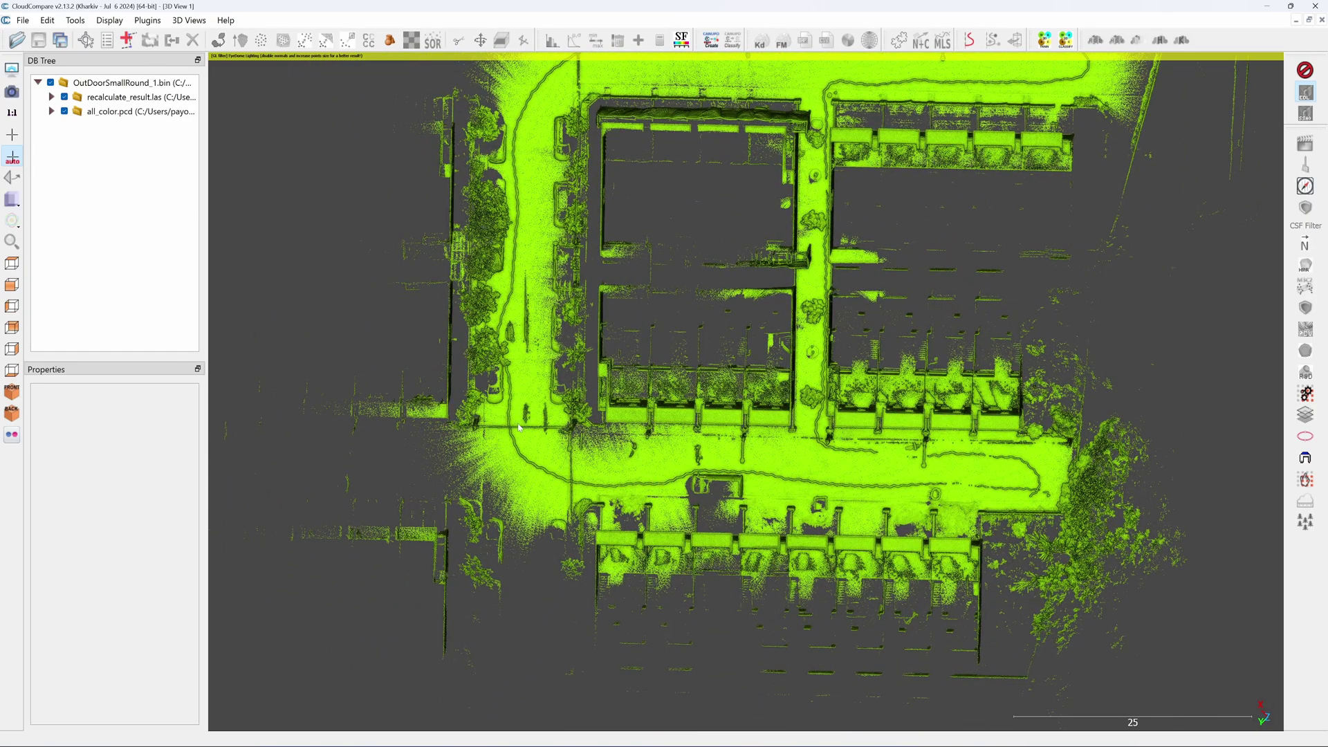
pyautogui.moveTo(507, 324); pyautogui.dragTo(586, 144)
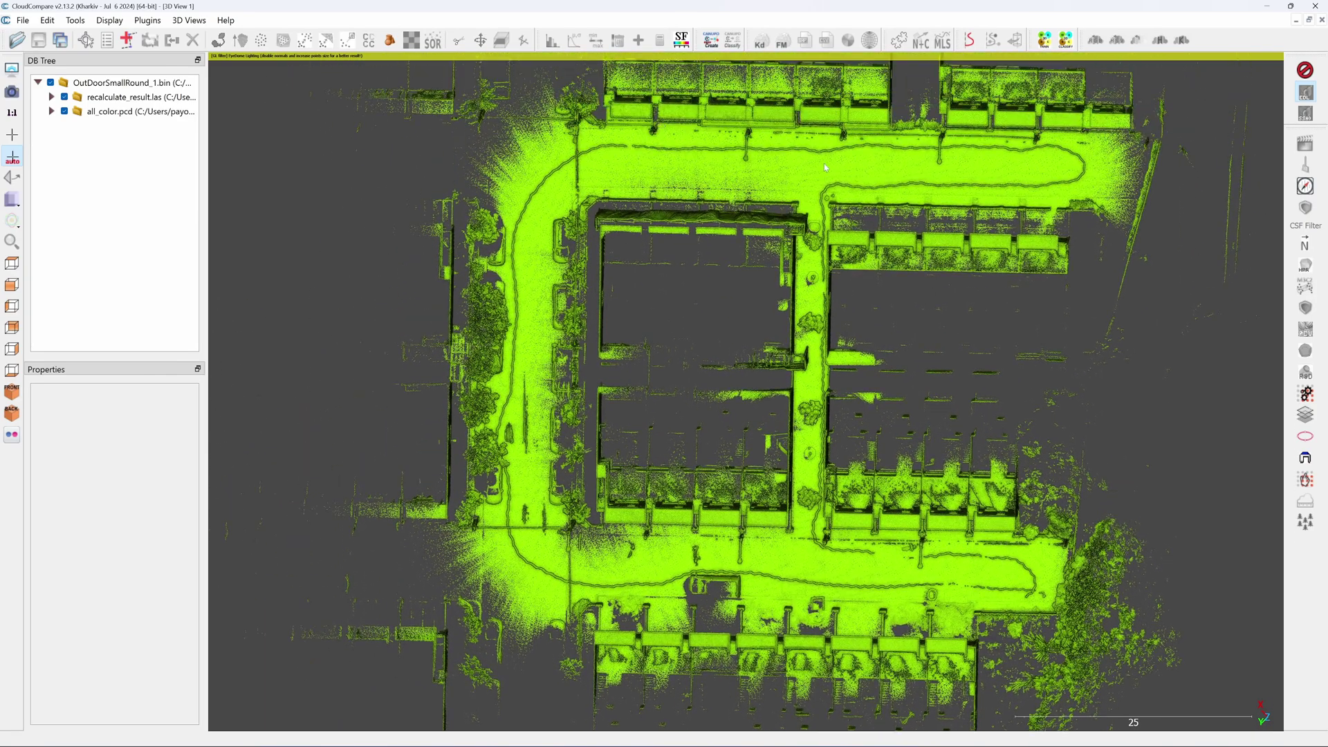
pyautogui.moveTo(860, 184); pyautogui.dragTo(792, 428)
pyautogui.scroll(-5, 791, 404)
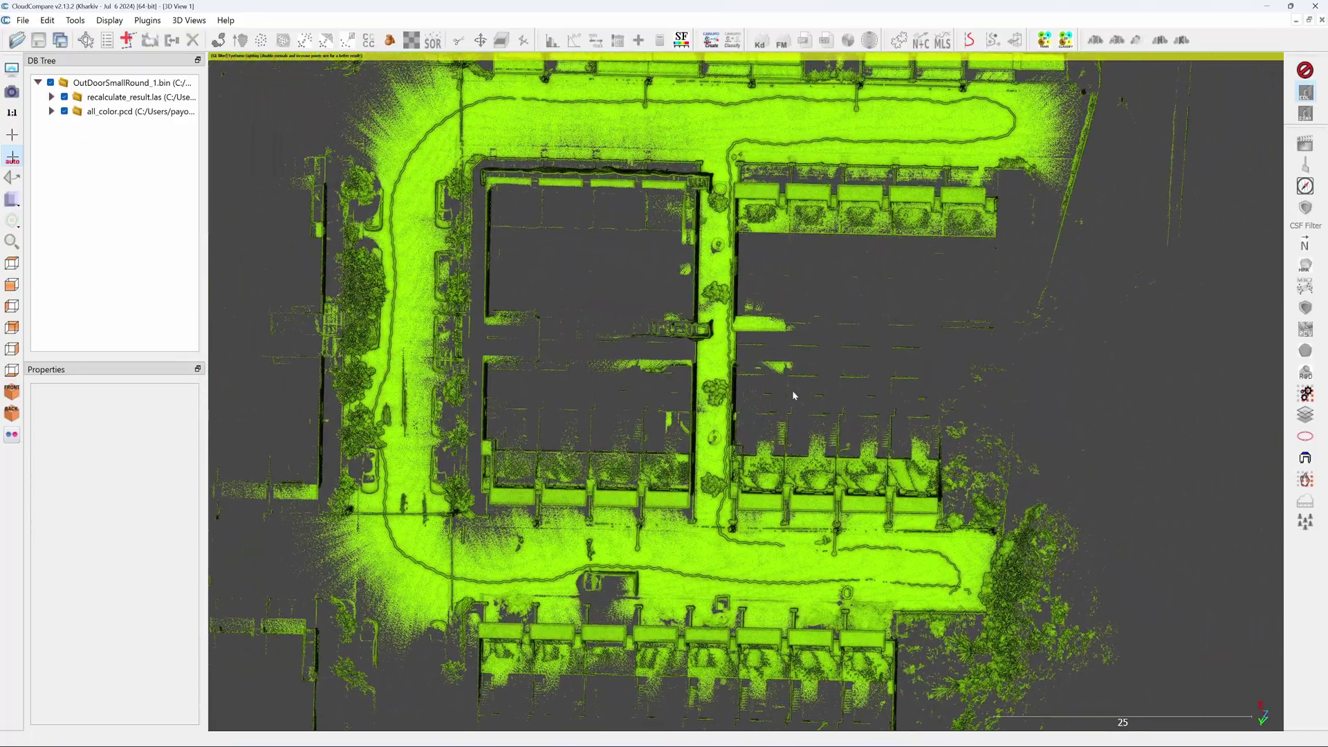
pyautogui.moveTo(795, 393)
pyautogui.mouseDown()
pyautogui.moveTo(830, 375)
pyautogui.moveTo(810, 374)
pyautogui.mouseUp()
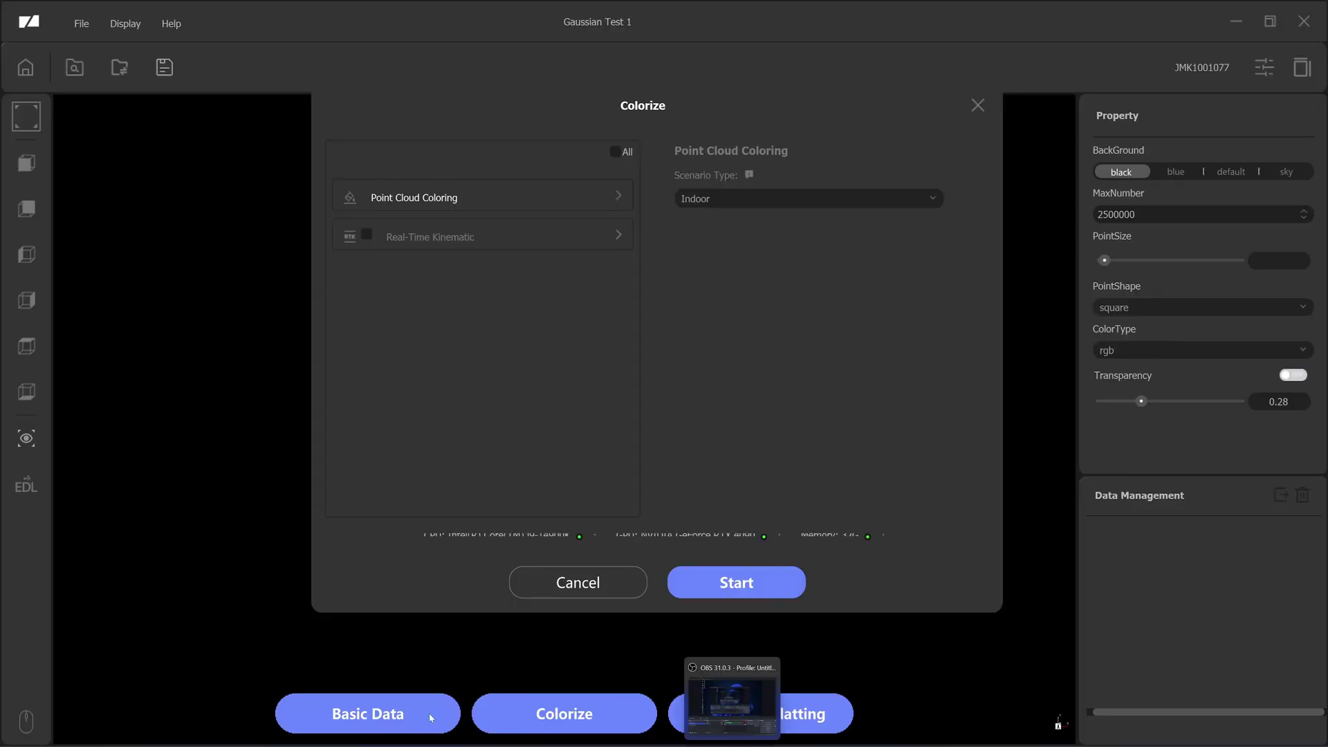
# Return to CloudCompare, inspect the green point cloud at different scales and expand the recalculate_result.las group
pyautogui.click(397, 711)
pyautogui.click(397, 711)
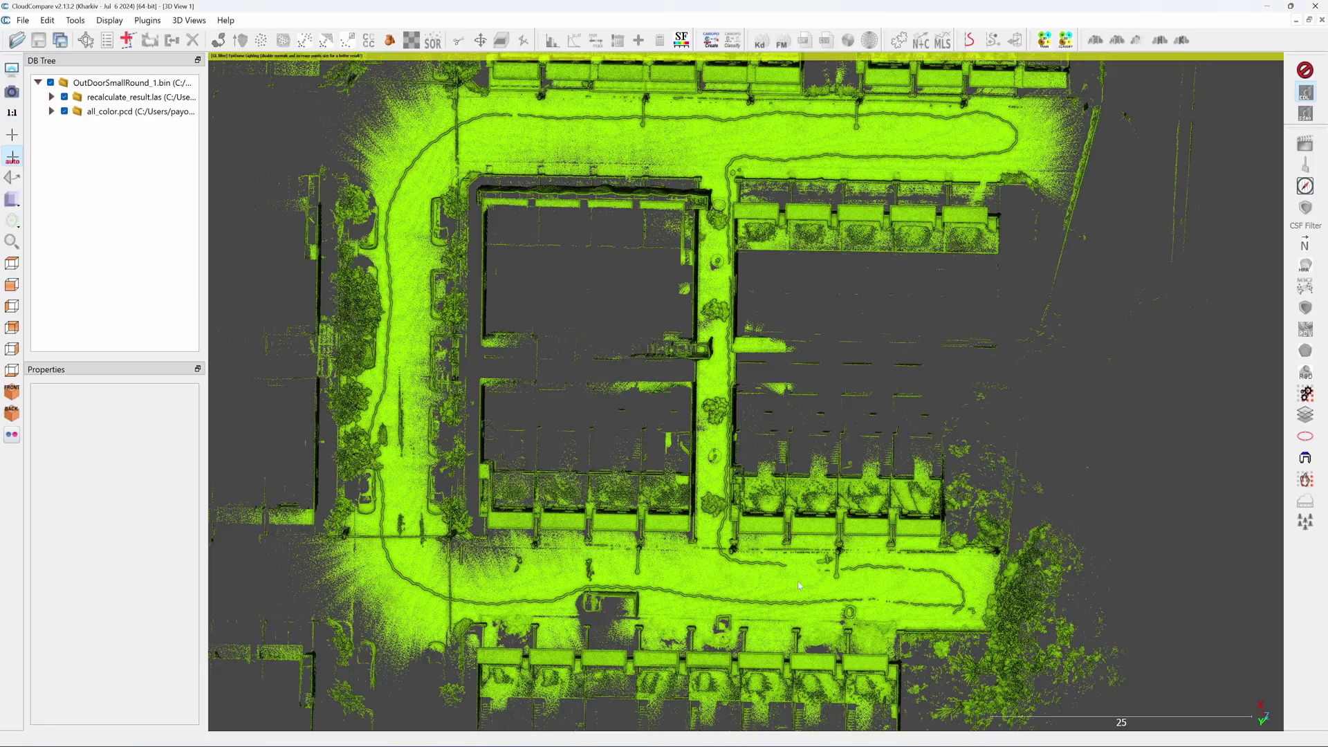
pyautogui.scroll(5, 799, 574)
pyautogui.scroll(4, 799, 574)
pyautogui.scroll(-5, 799, 574)
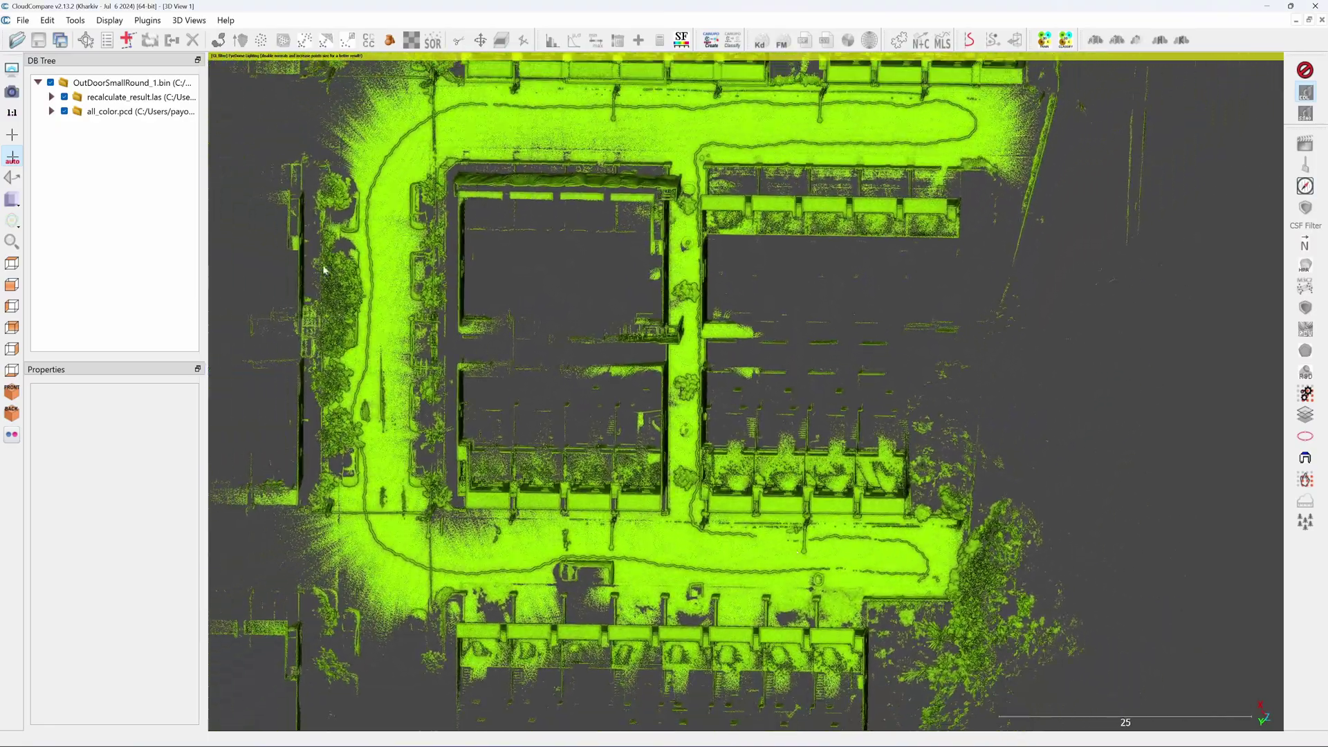
pyautogui.click(52, 97)
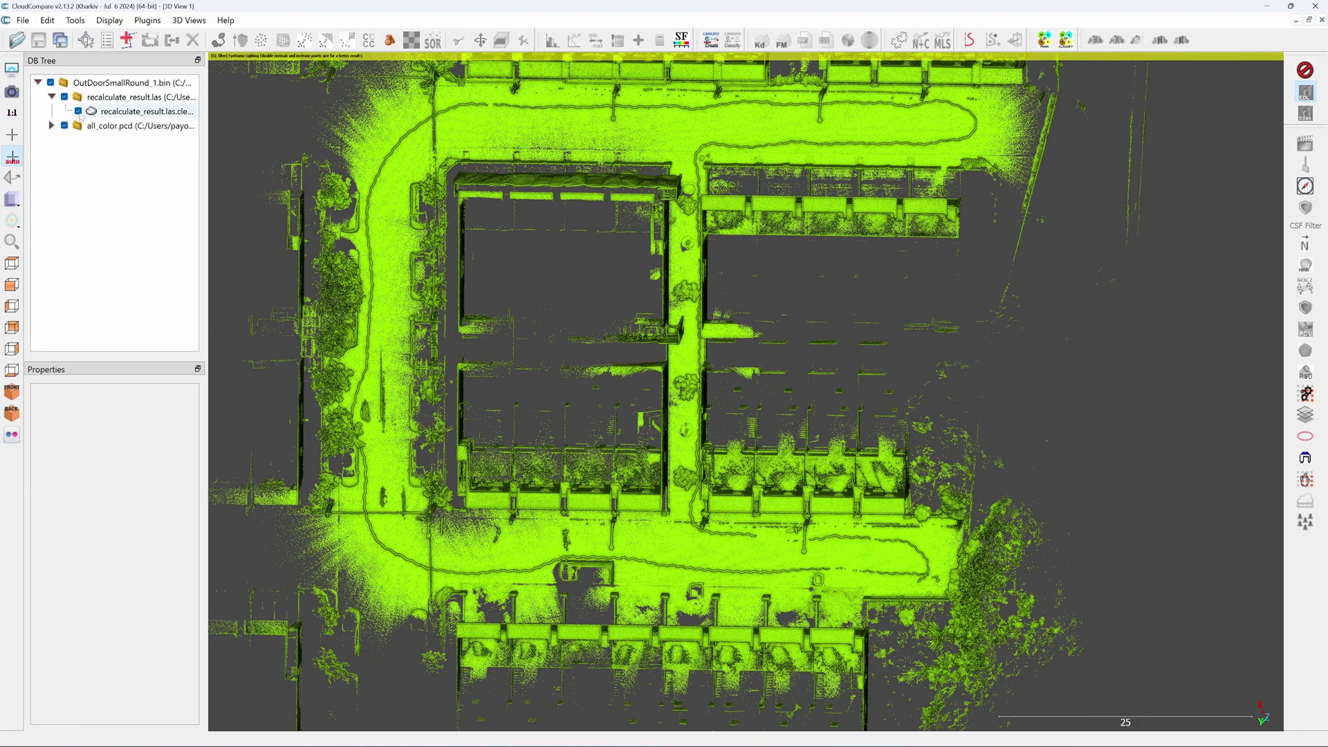
# Switch to the 3DMakerpro processing software and review the Colorize options without starting the processing
pyautogui.click(1306, 70)
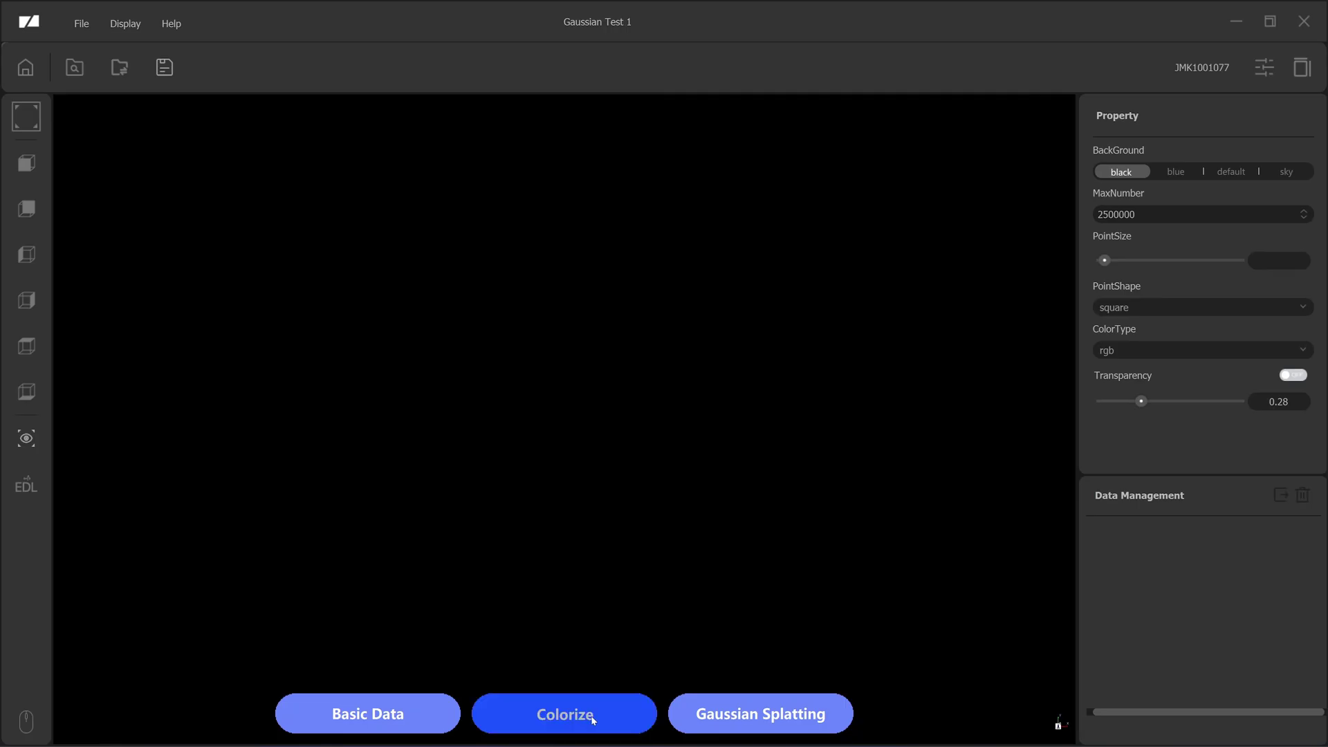
pyautogui.click(593, 714)
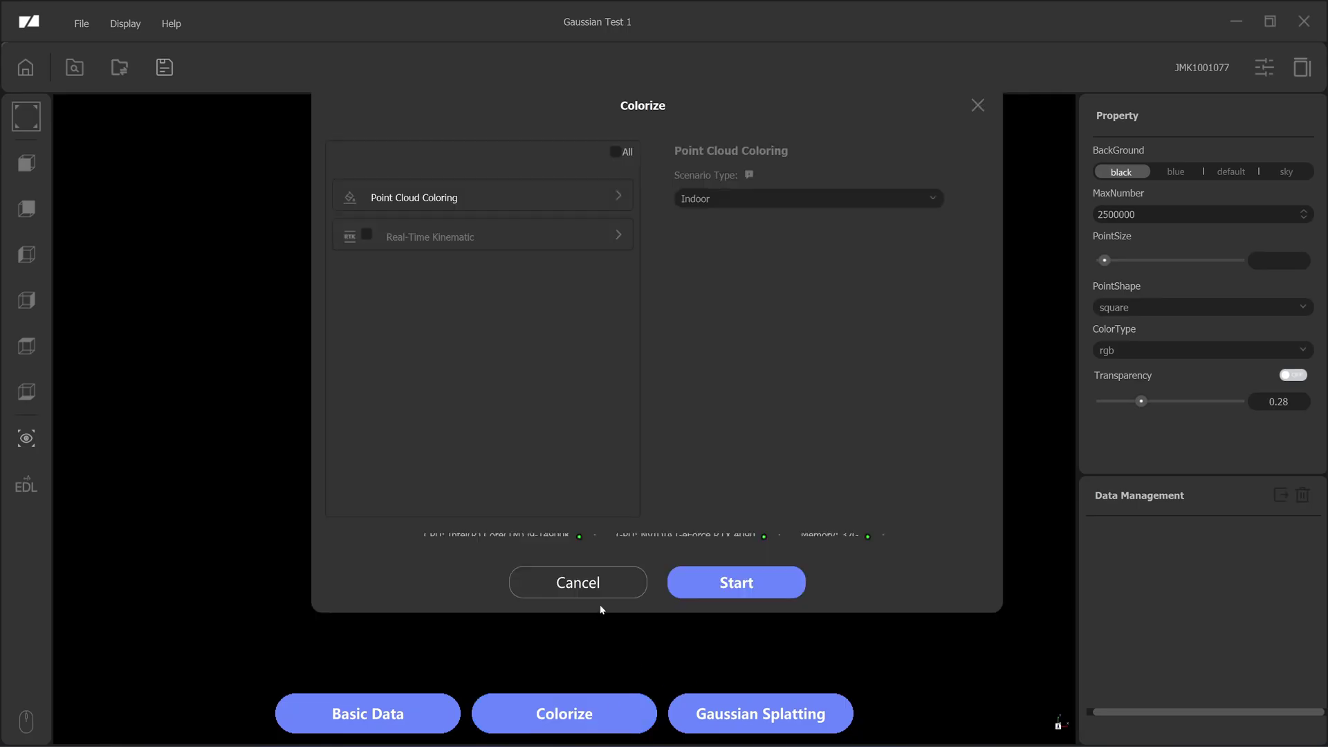
pyautogui.click(581, 592)
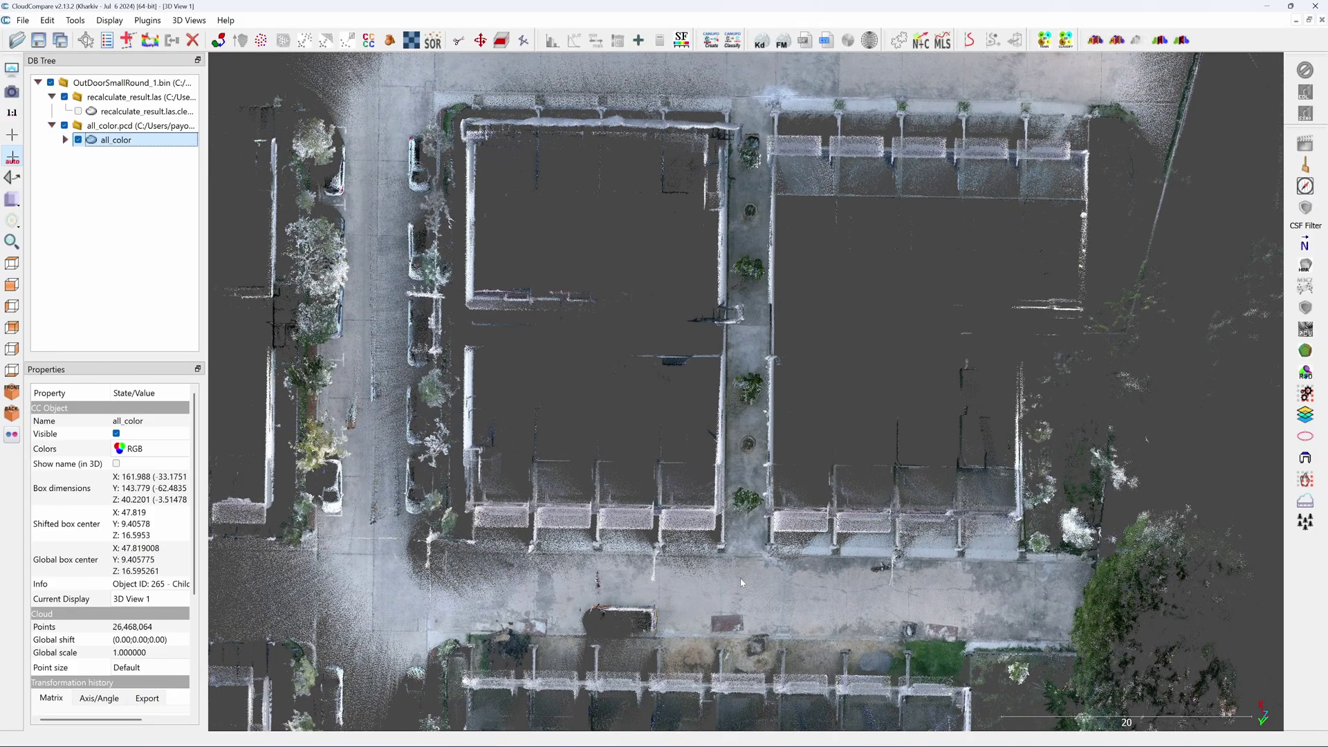
# Examine the all_color cloud in CloudCompare and the walls and scan path of the recalculate_result.las cloud up close
pyautogui.moveTo(741, 584); pyautogui.dragTo(367, 189)
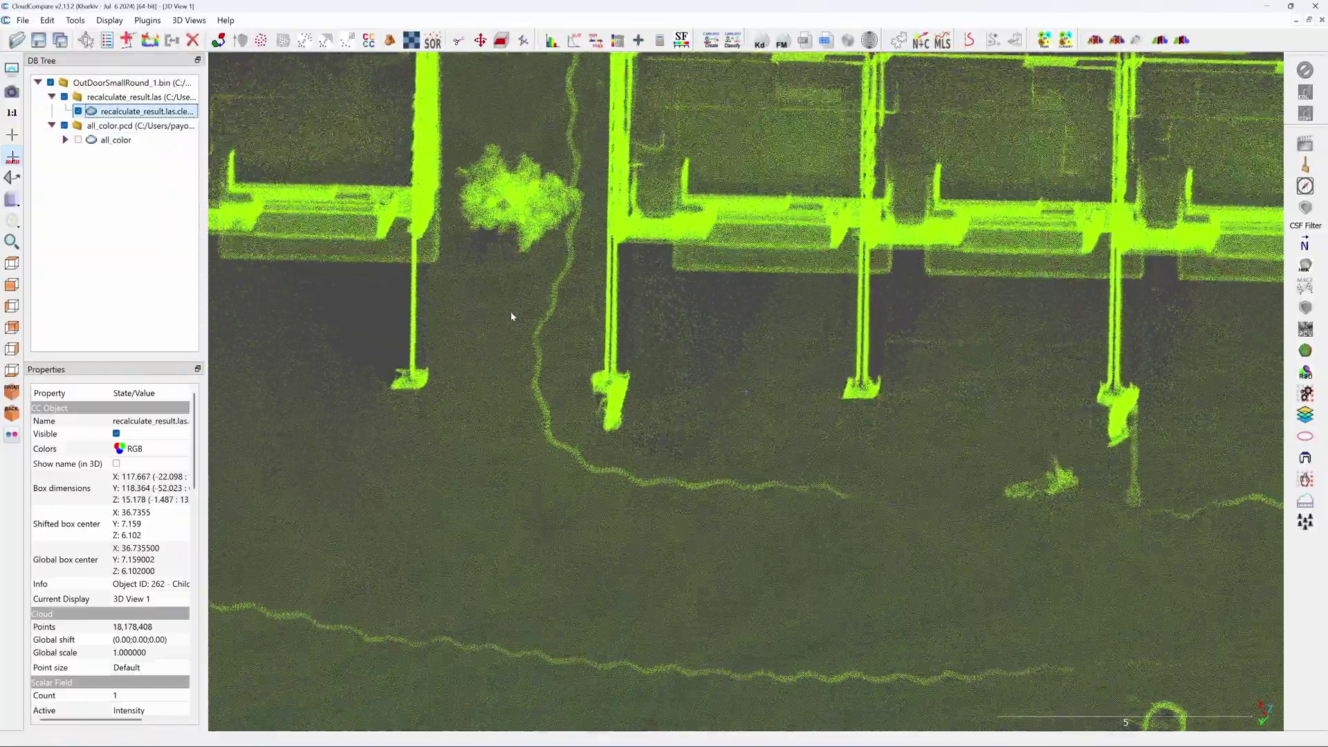
pyautogui.scroll(5, 511, 317)
pyautogui.moveTo(512, 316); pyautogui.dragTo(598, 312)
pyautogui.scroll(2, 595, 308)
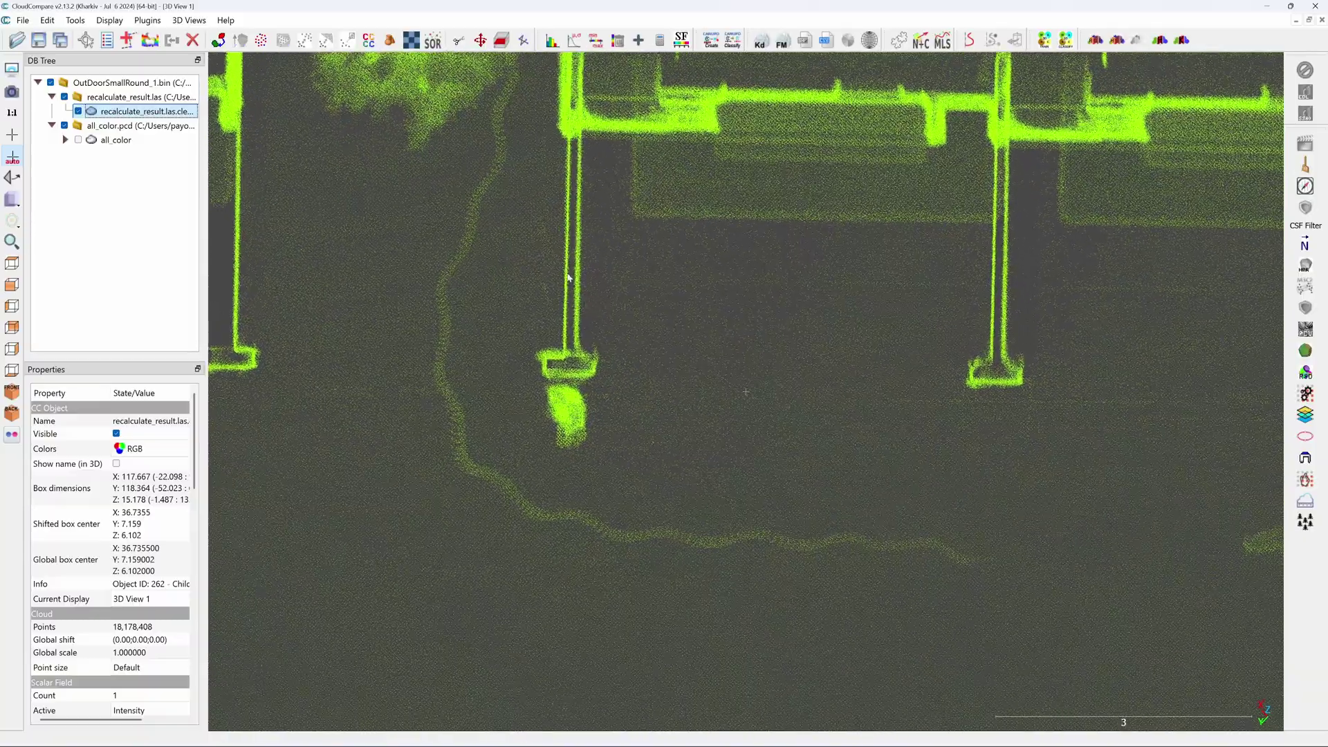
pyautogui.scroll(1, 675, 305)
pyautogui.moveTo(674, 304); pyautogui.dragTo(1045, 297)
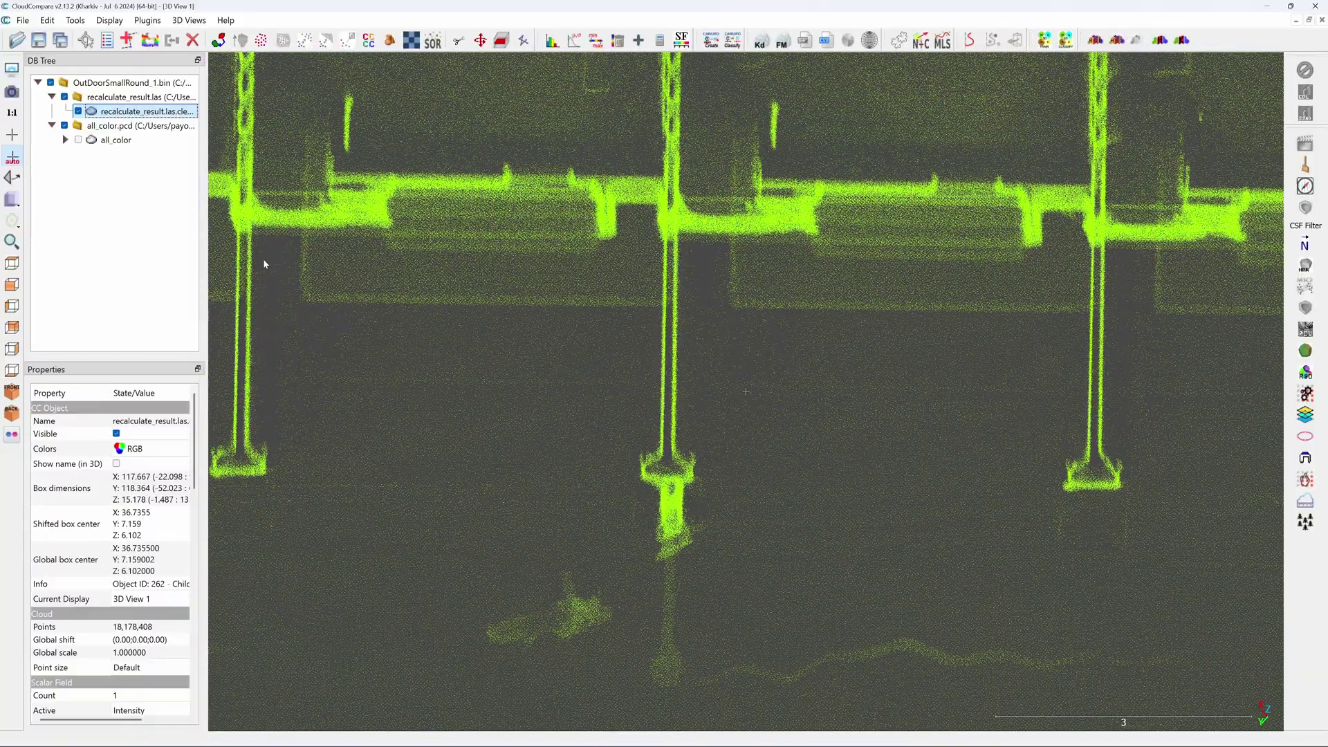
# Display the recalculate_result.las and all_color clouds together and compare their wall edges up close
pyautogui.click(78, 111)
pyautogui.click(78, 140)
pyautogui.click(78, 111)
pyautogui.scroll(5, 697, 388)
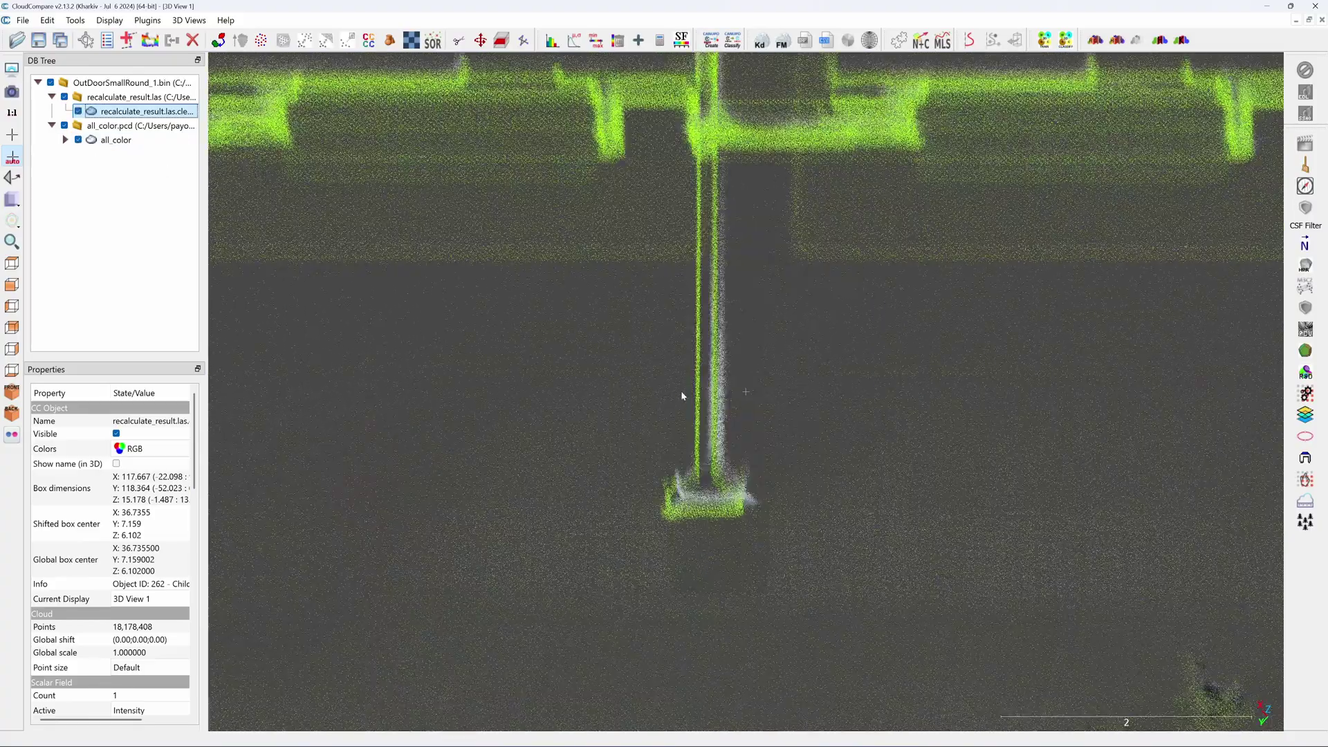
pyautogui.moveTo(709, 380); pyautogui.dragTo(884, 457)
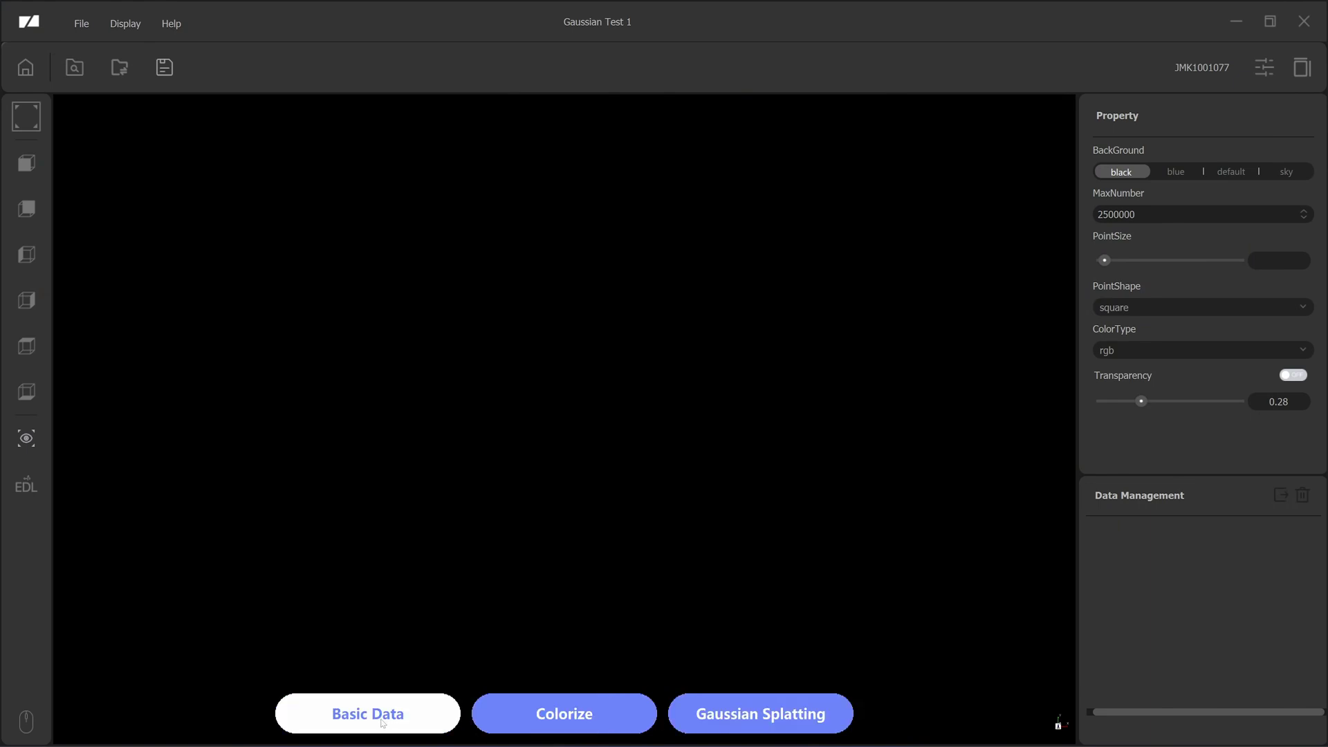
# Review the Basic Data options in Gaussian Test 1, and configure Gaussian Splatting with Open scene, High speed image quality and 16G GPU
pyautogui.click(417, 712)
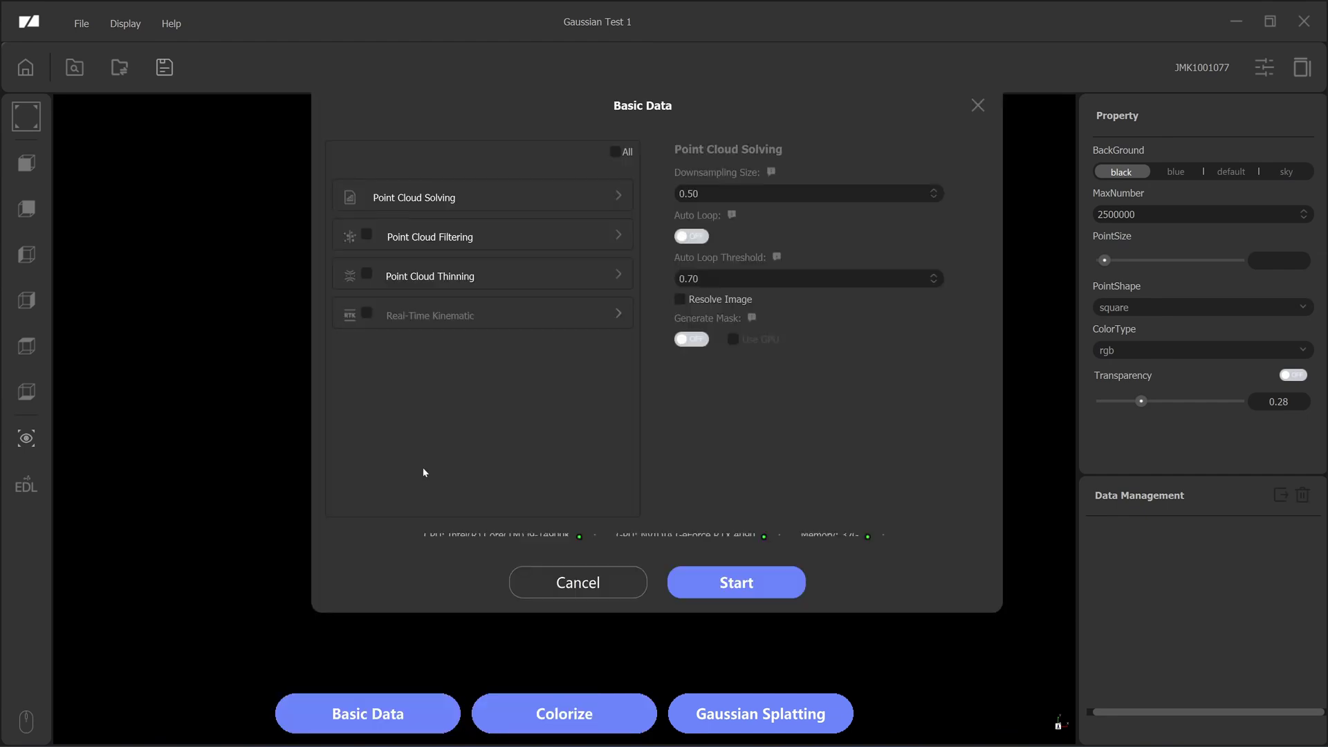
pyautogui.click(978, 106)
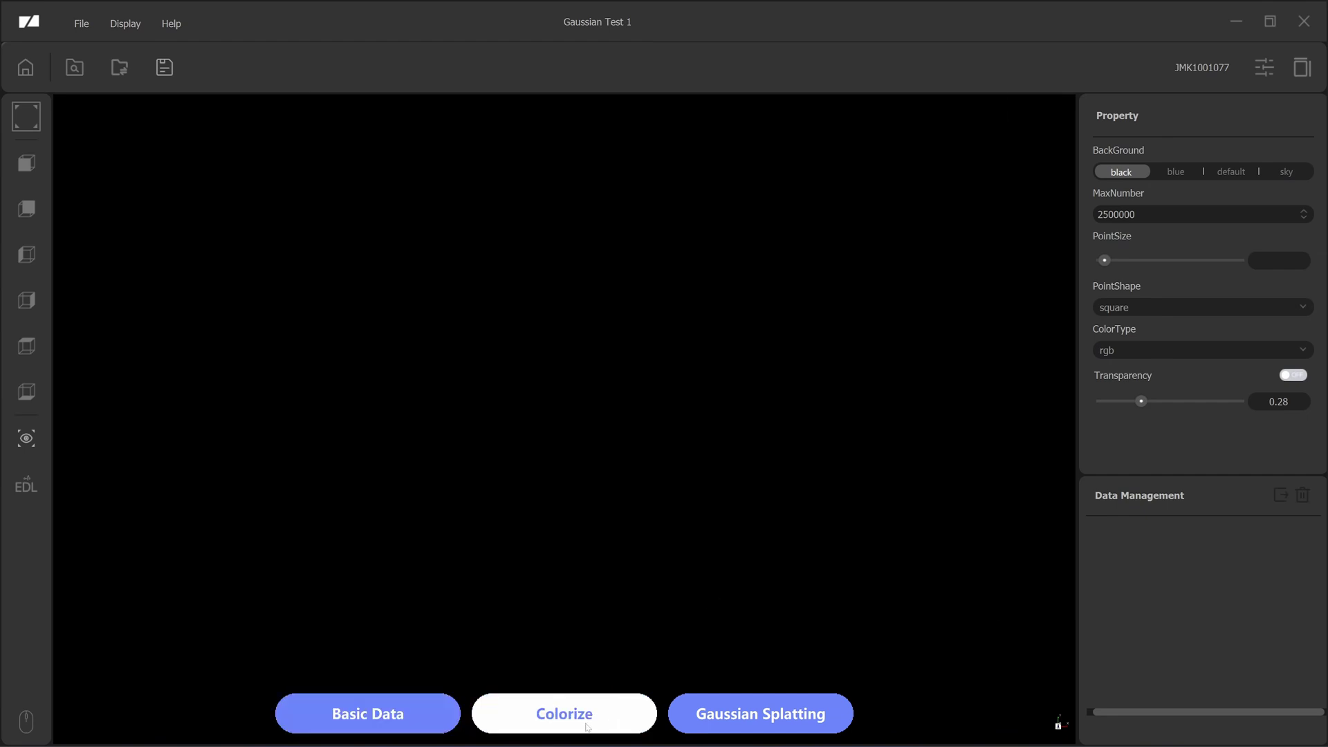
pyautogui.click(747, 710)
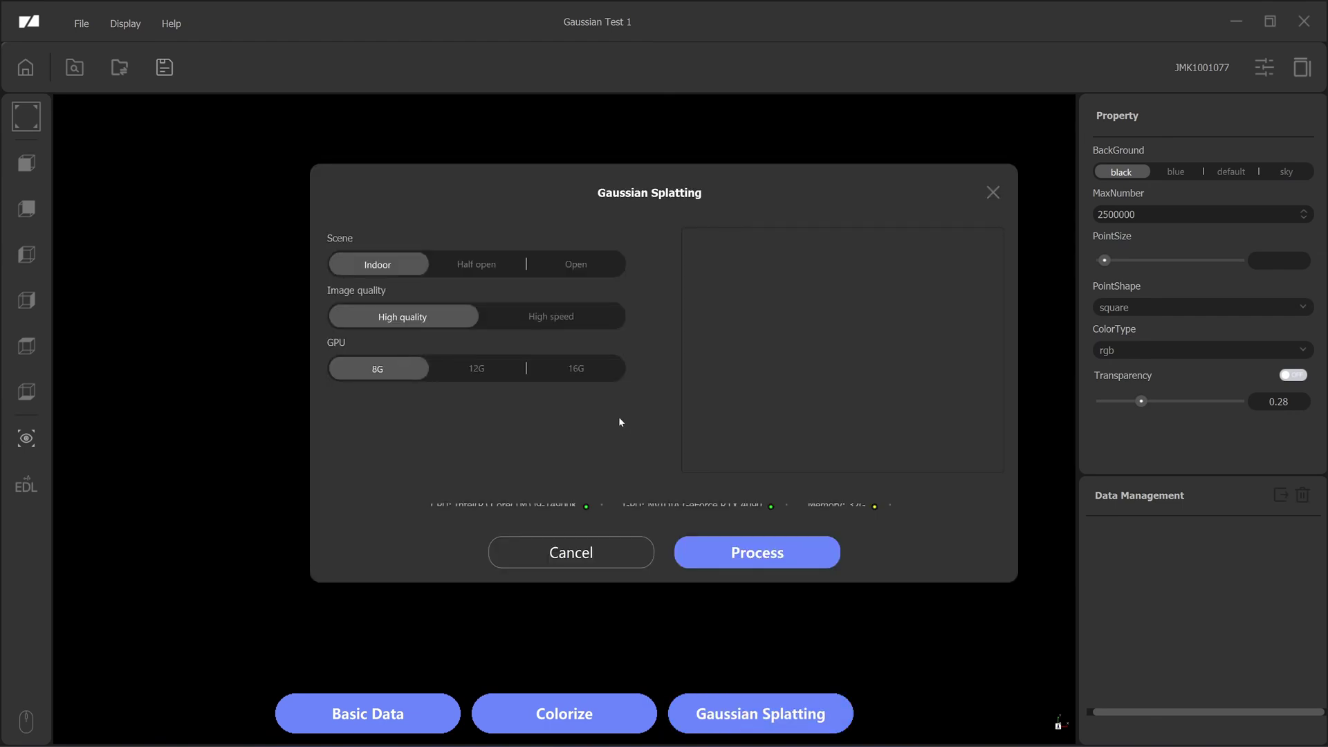
pyautogui.click(576, 264)
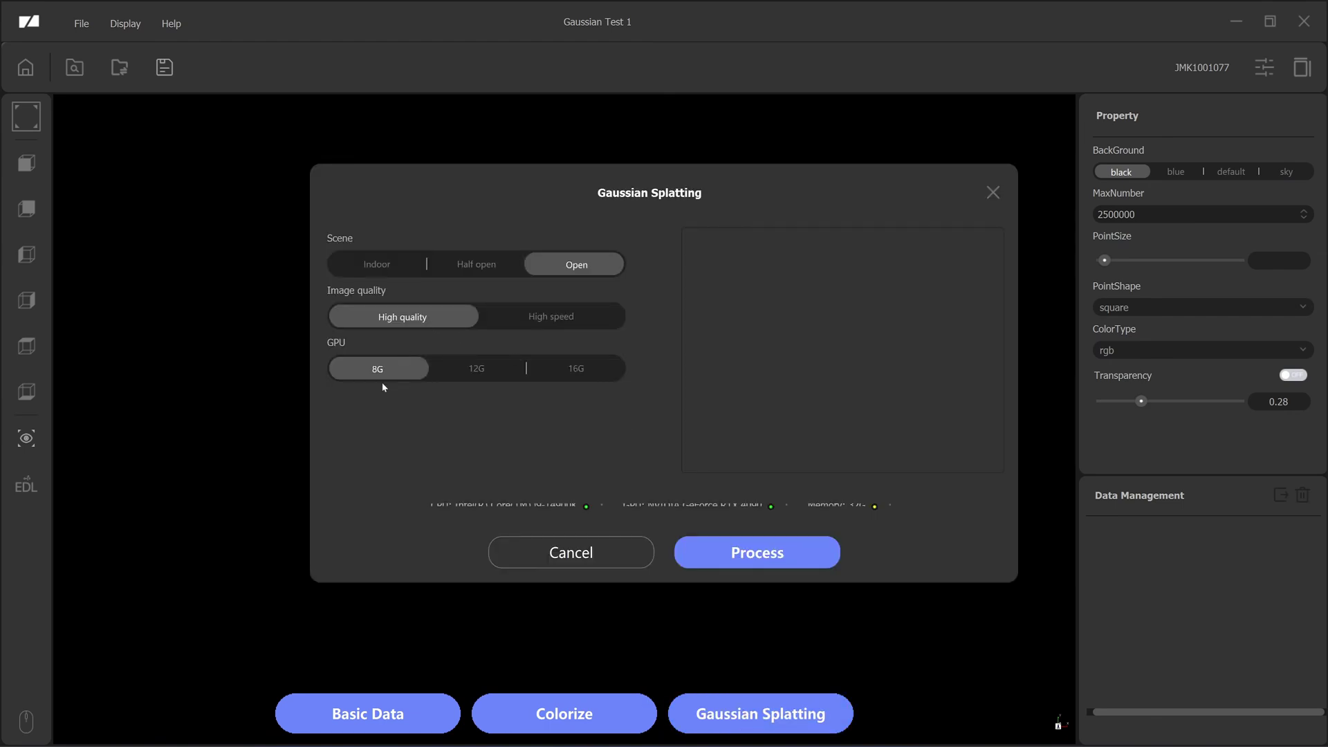
pyautogui.click(575, 374)
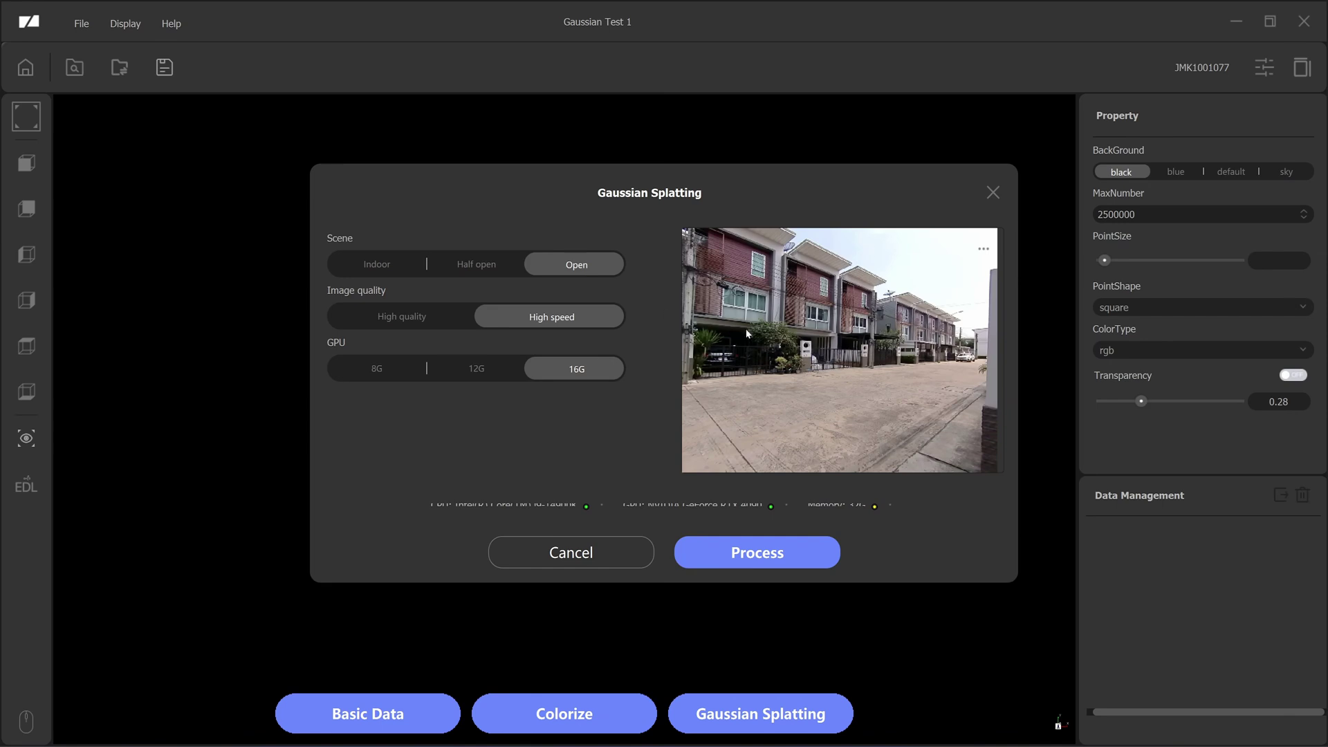
# Inspect the generated files in the Gaussian Test 1 project's ray_gaussian folder in File Explorer
pyautogui.press('super+e')
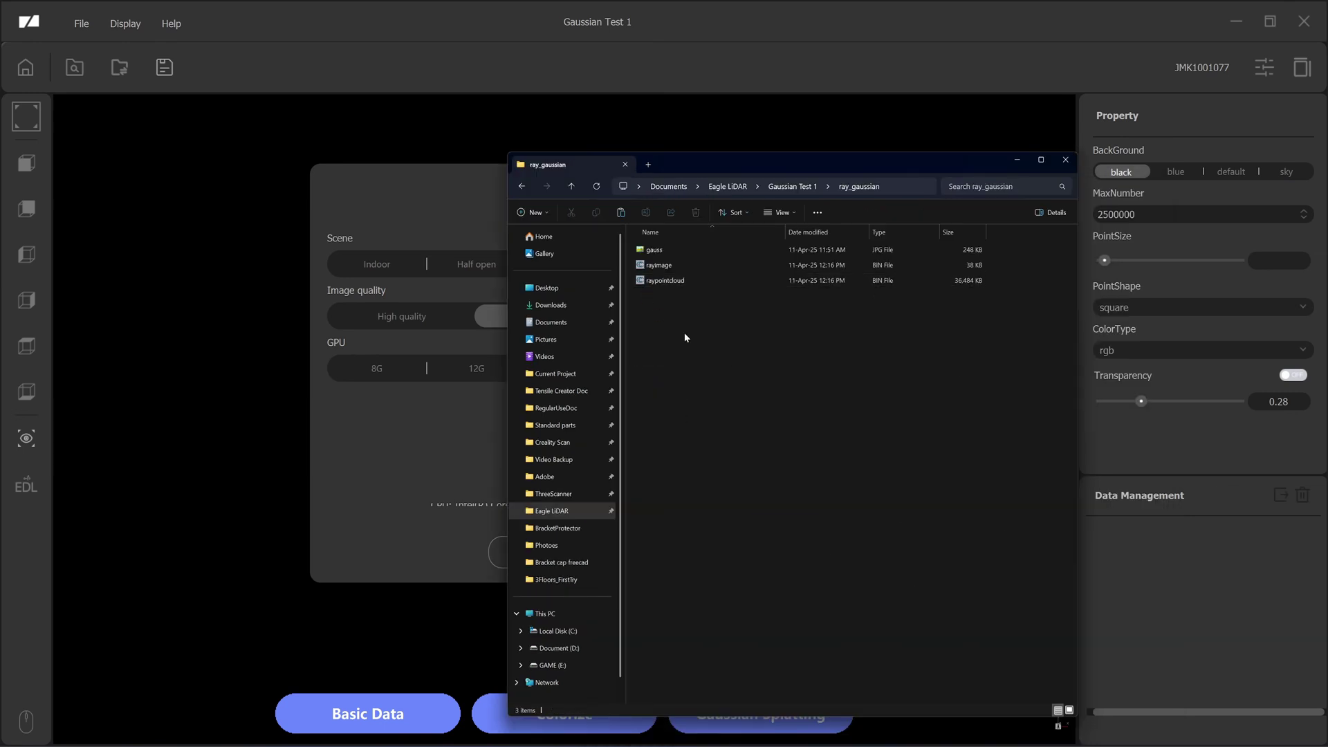
pyautogui.click(654, 280)
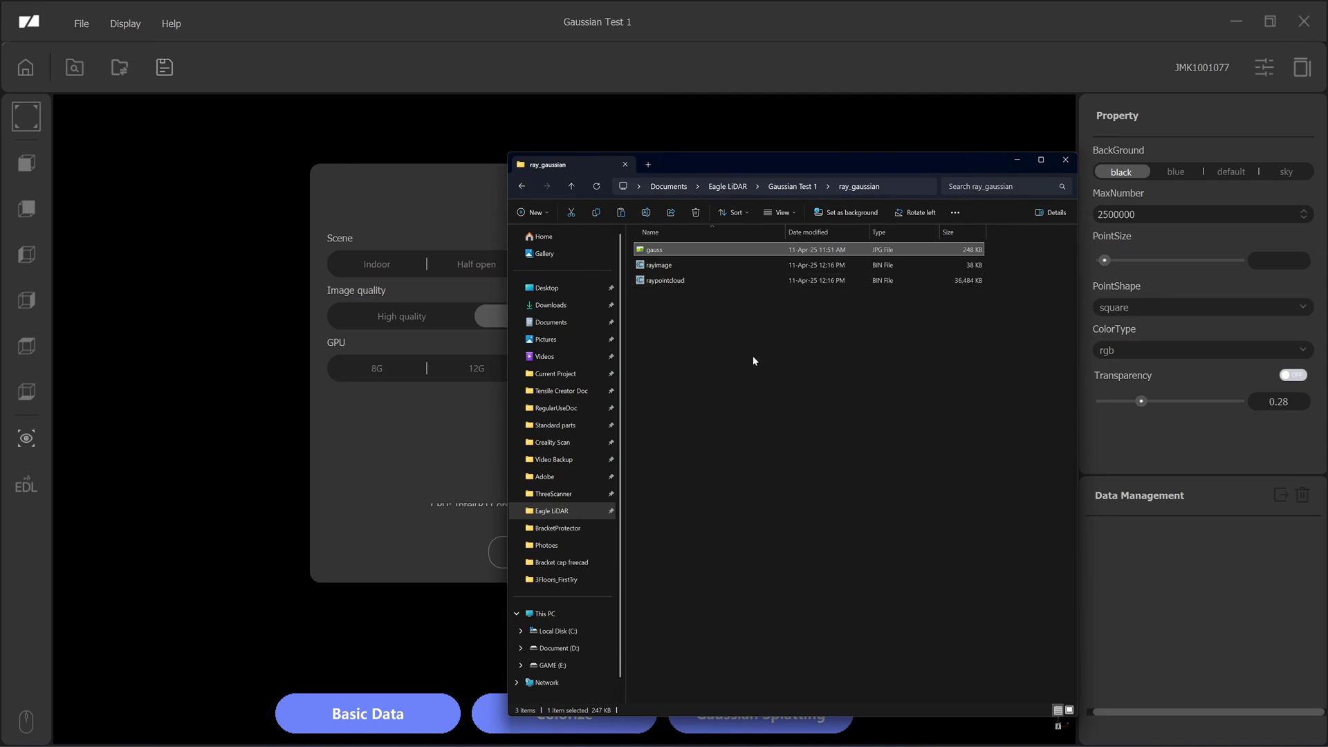
pyautogui.click(1021, 160)
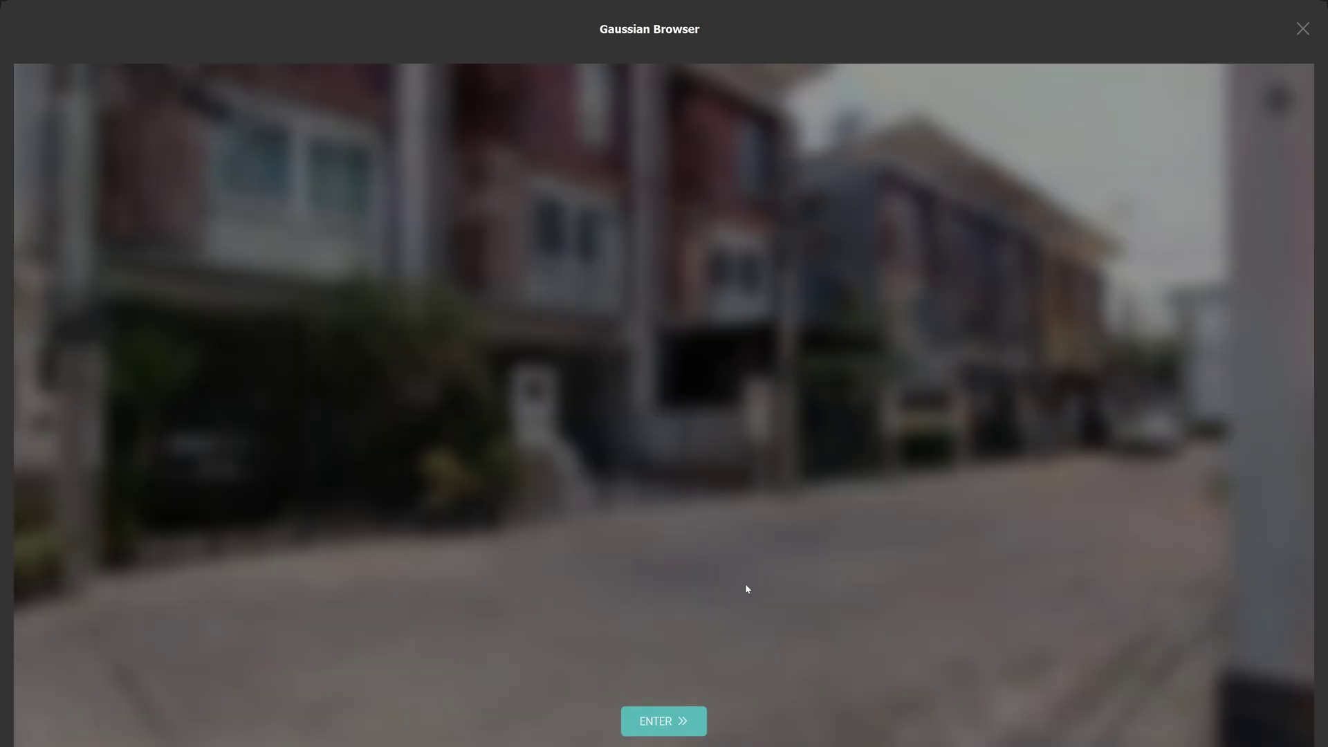
# Enter the Gaussian Browser and examine the high-speed splatting result by looking around and moving along the street
pyautogui.click(654, 721)
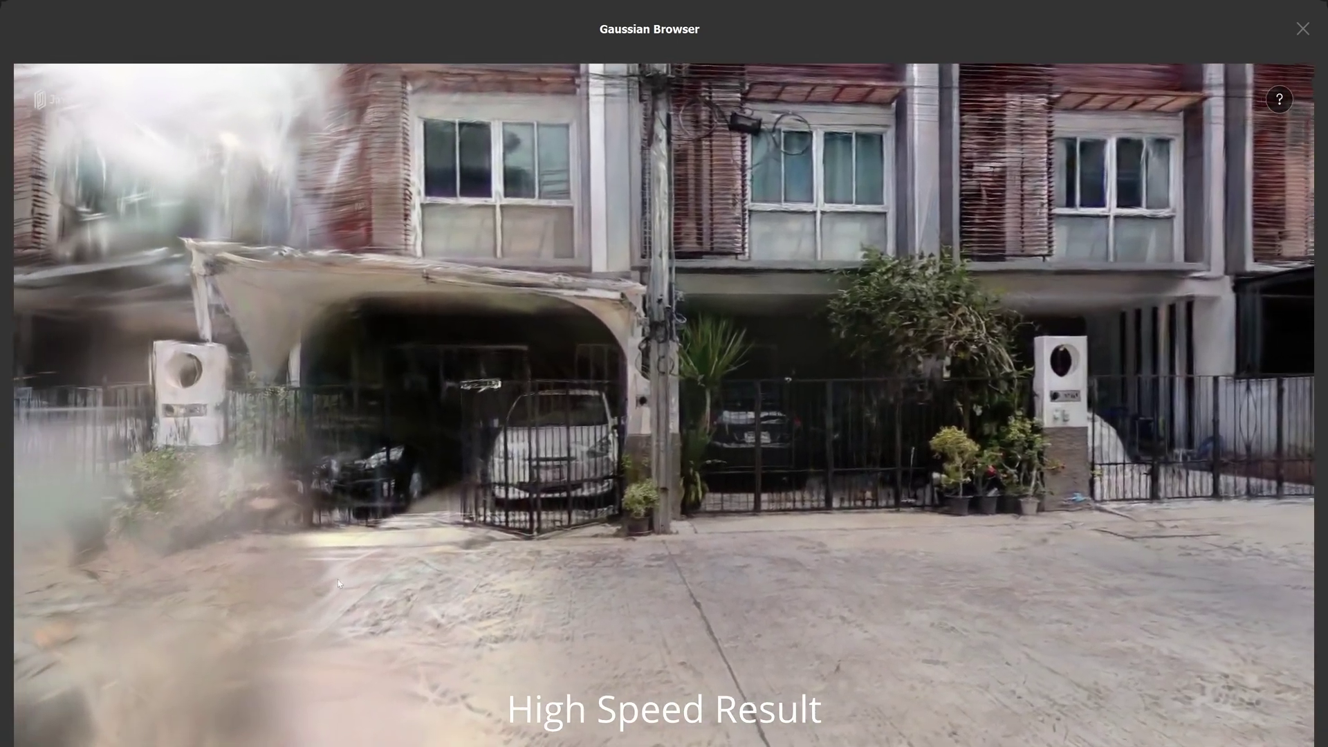
pyautogui.moveTo(337, 579); pyautogui.dragTo(762, 576)
pyautogui.press('w')
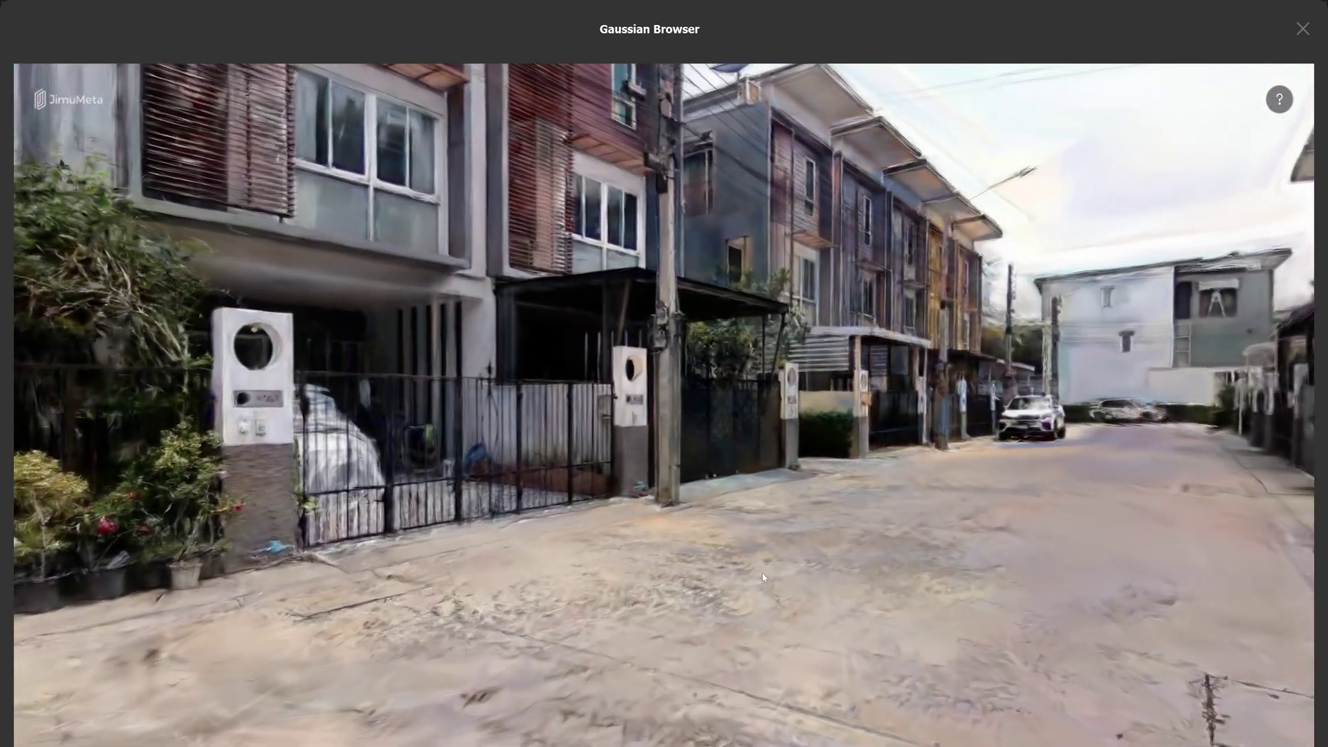
pyautogui.moveTo(762, 573); pyautogui.dragTo(741, 470)
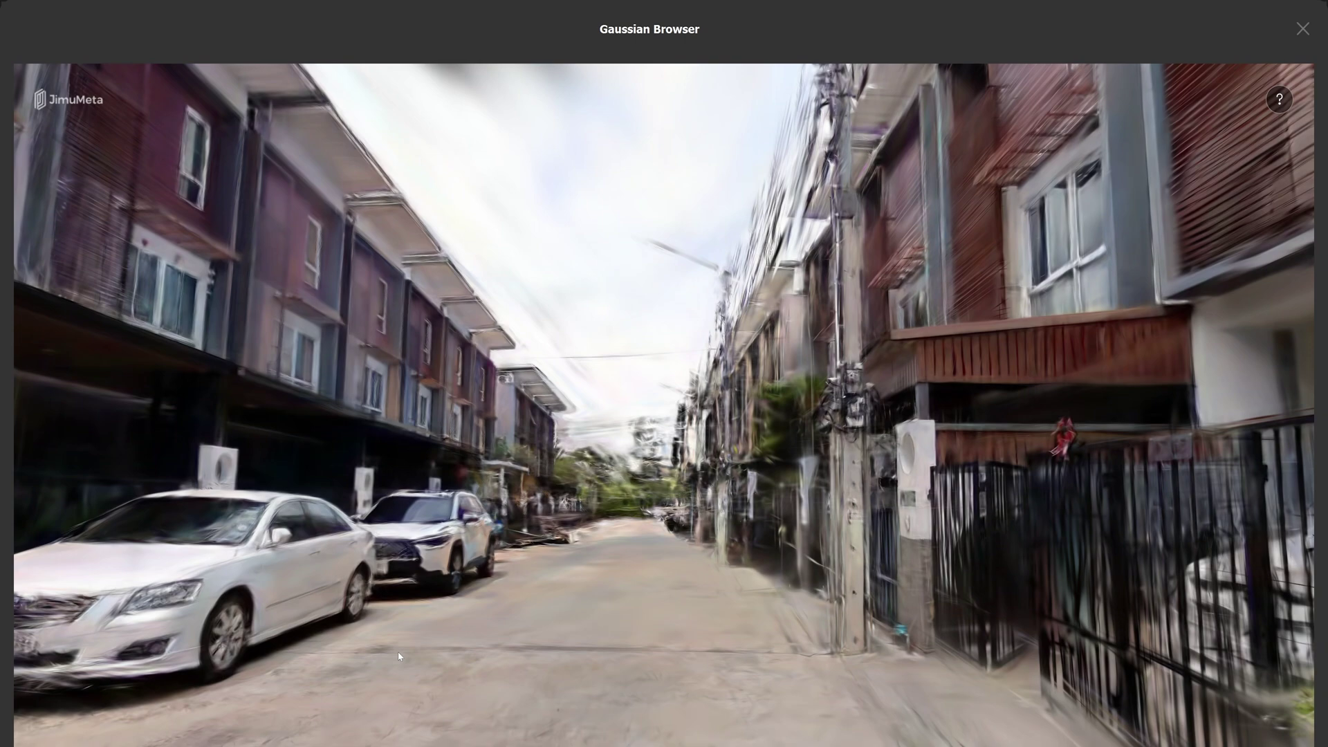
pyautogui.moveTo(408, 659); pyautogui.dragTo(40, 580)
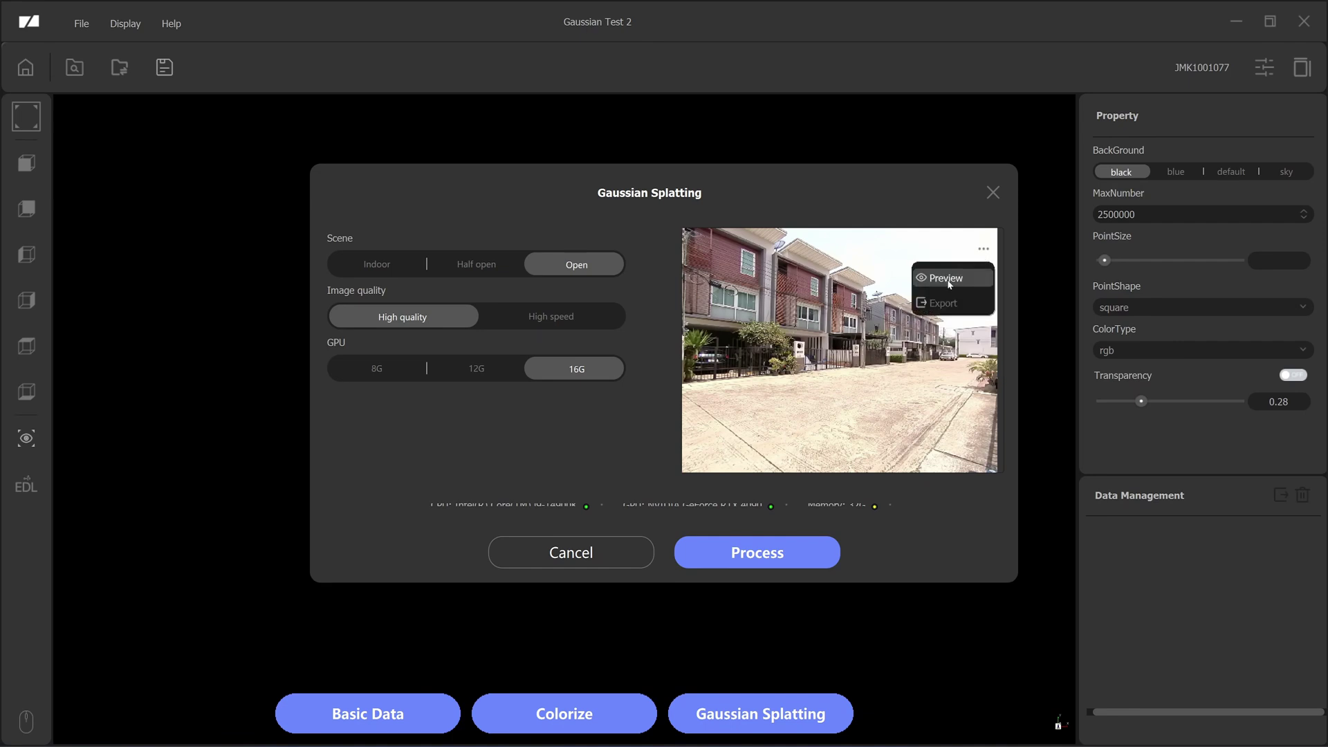
# Preview the High quality Gaussian splatting result of the Gaussian Test 2 project in the Gaussian Browser
pyautogui.click(946, 278)
pyautogui.click(666, 721)
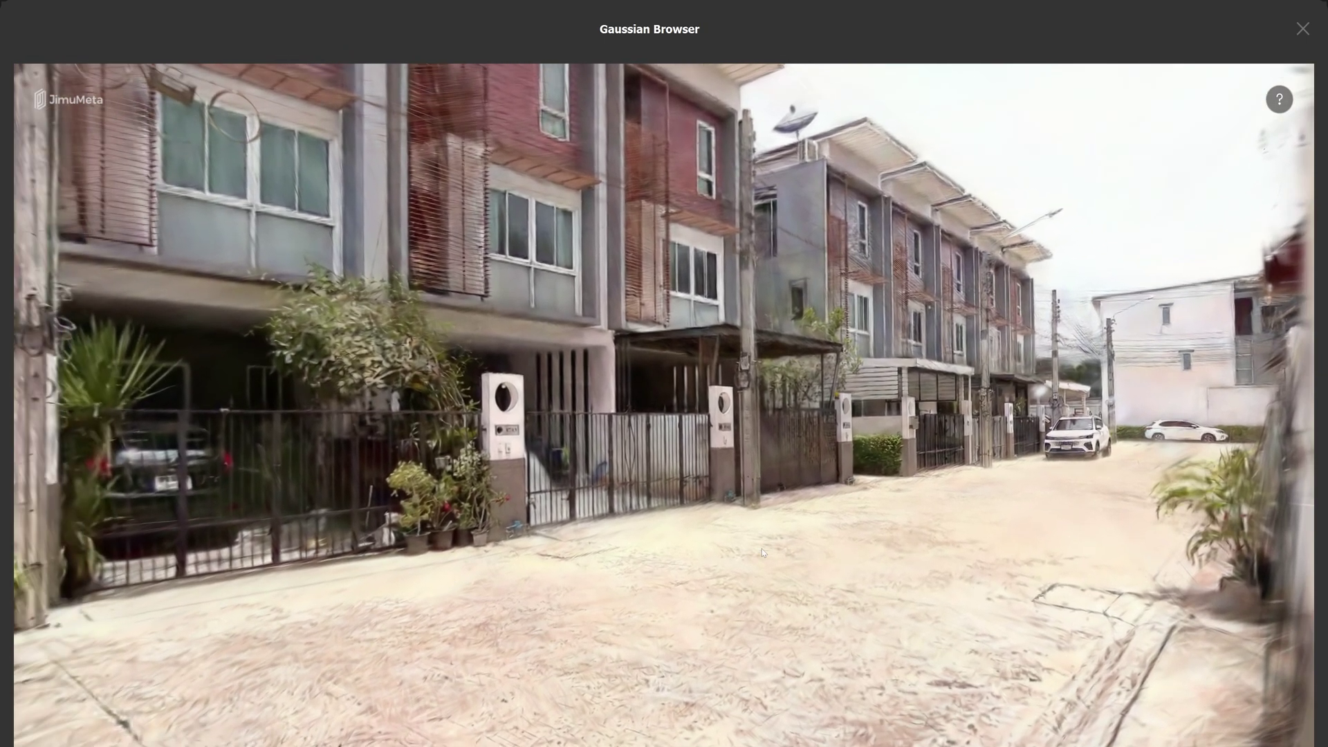
# Examine the high-quality splatting result along the street, viewing the gated house fronts and moving towards the parked white SUV
pyautogui.moveTo(761, 552); pyautogui.dragTo(474, 519)
pyautogui.press('w')
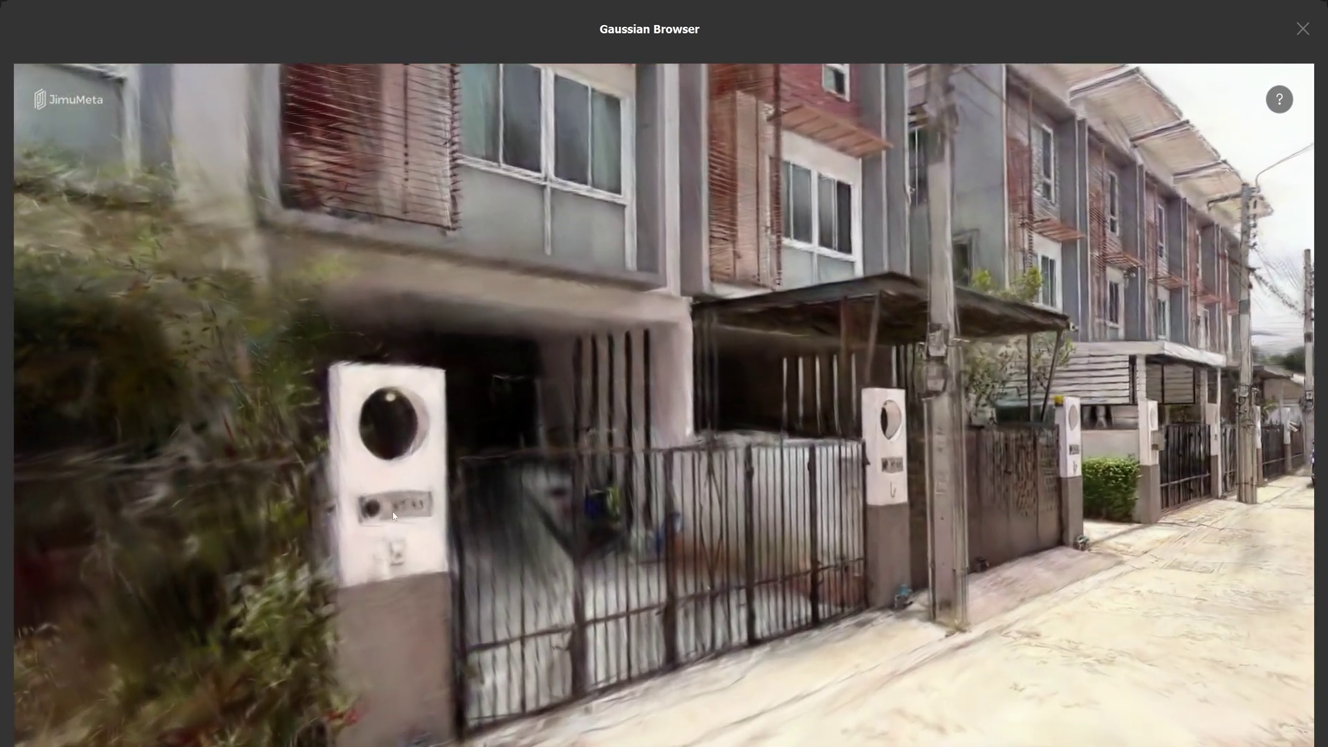
pyautogui.moveTo(603, 557); pyautogui.dragTo(1091, 559)
pyautogui.press('w')
pyautogui.press('w')
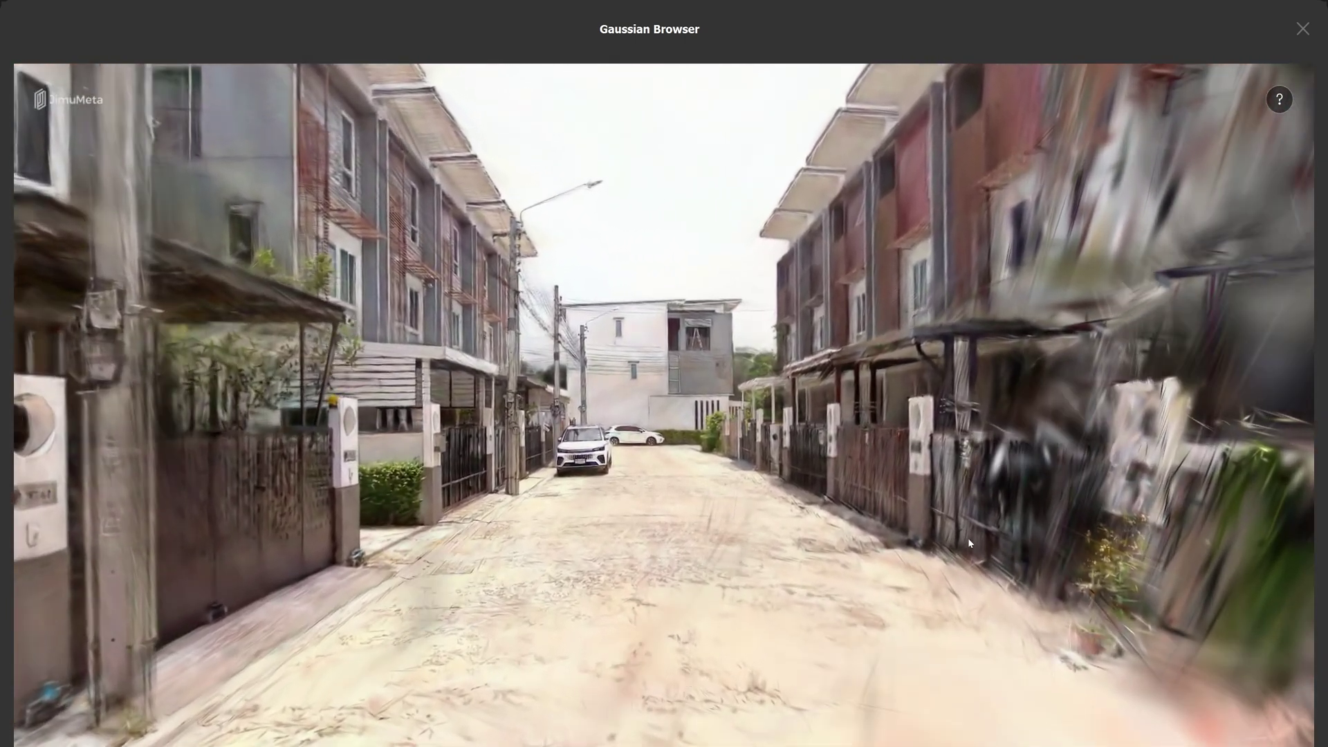
pyautogui.scroll(3, 716, 506)
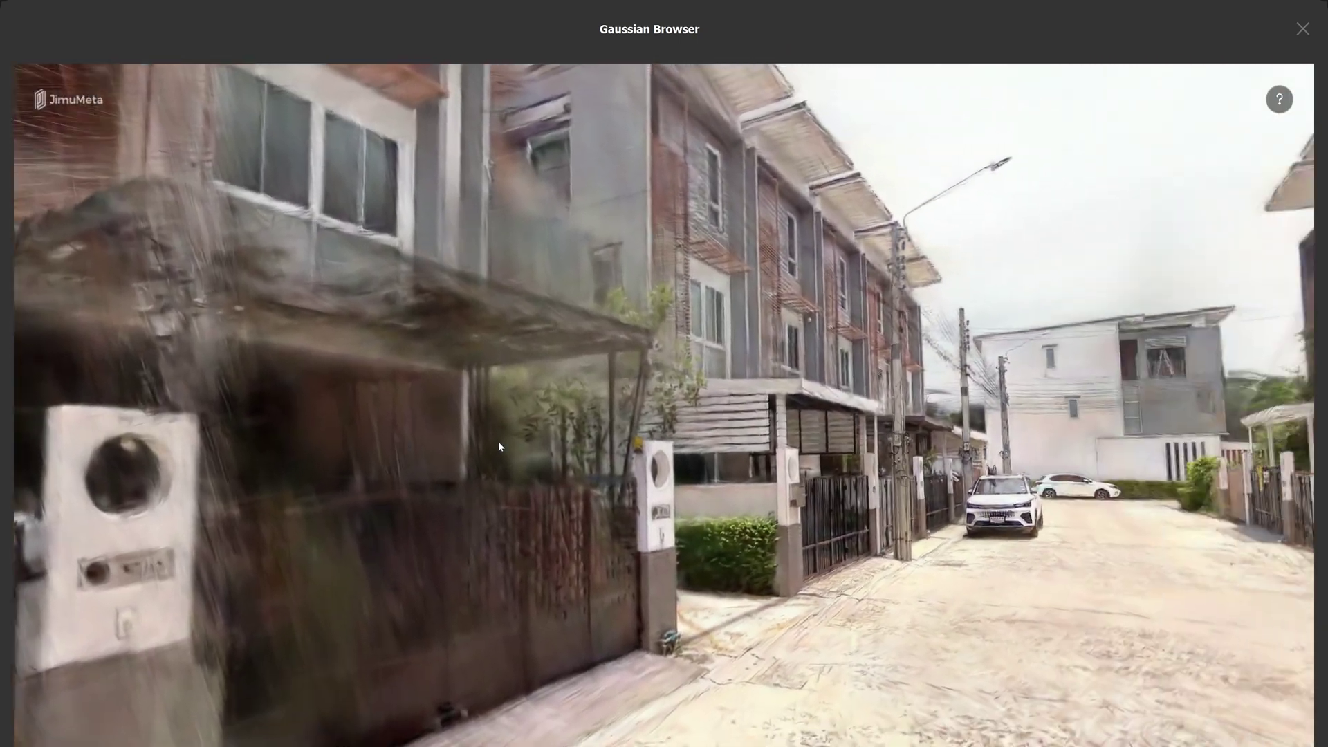
pyautogui.press('w')
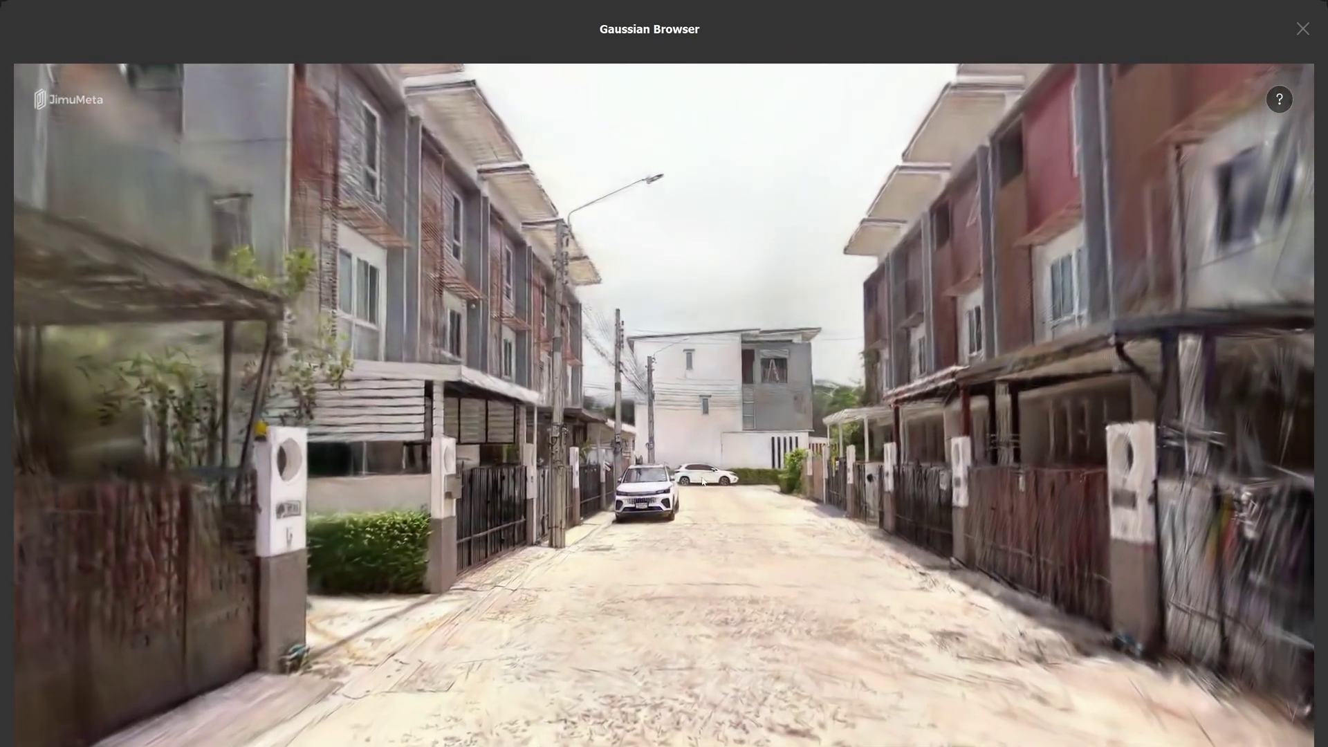
pyautogui.scroll(5, 703, 480)
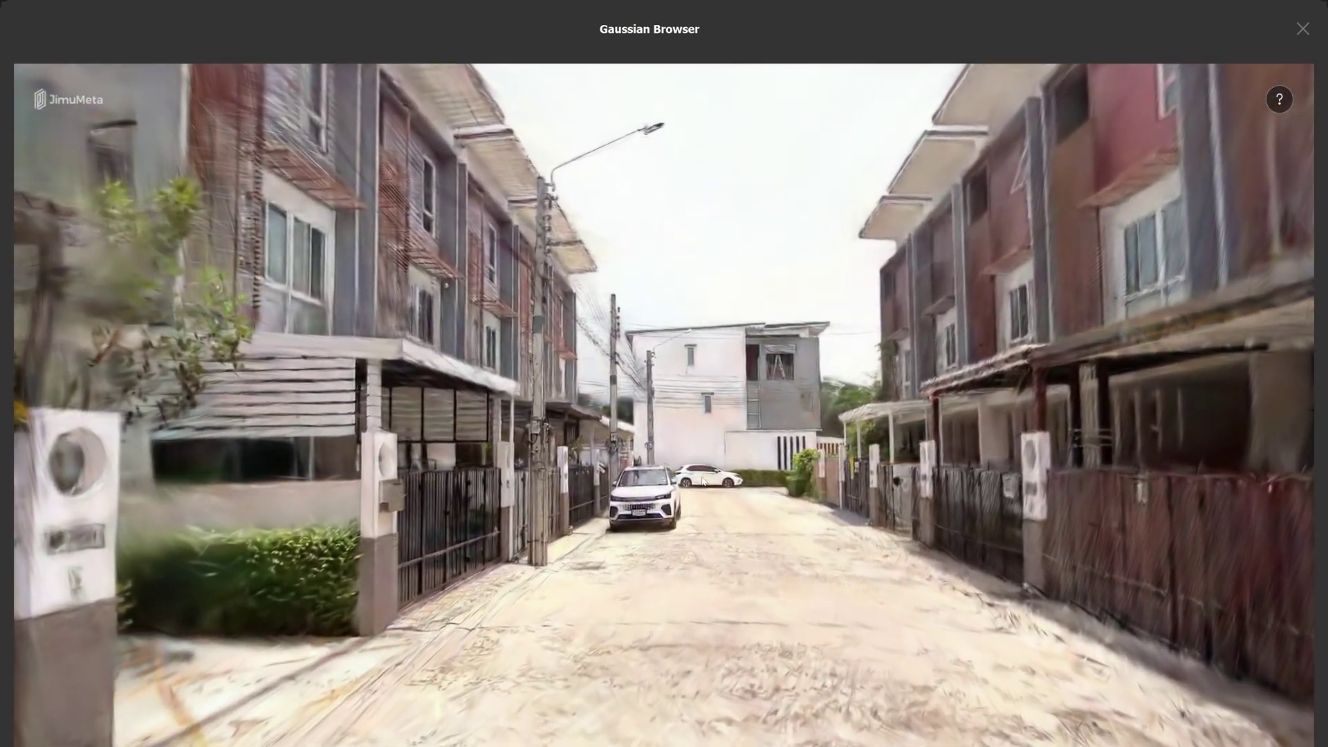
pyautogui.scroll(5, 703, 481)
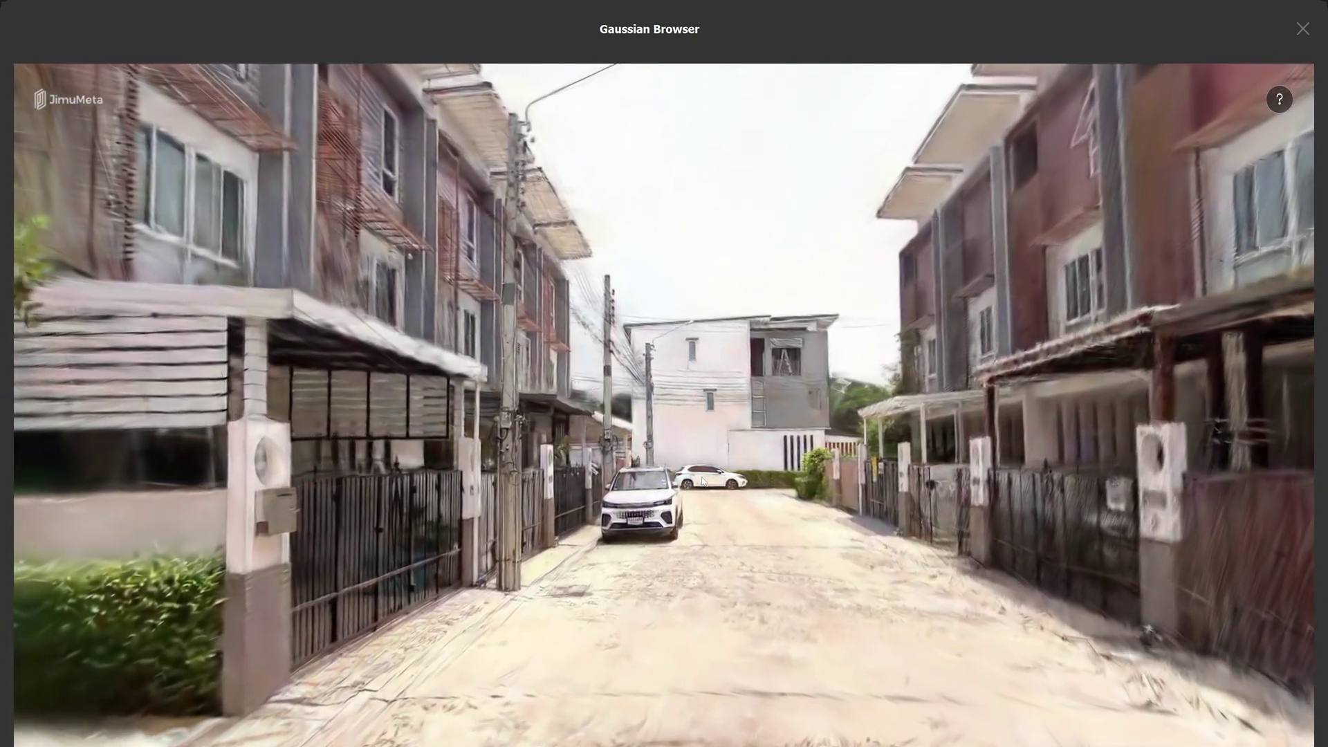
pyautogui.scroll(5, 701, 481)
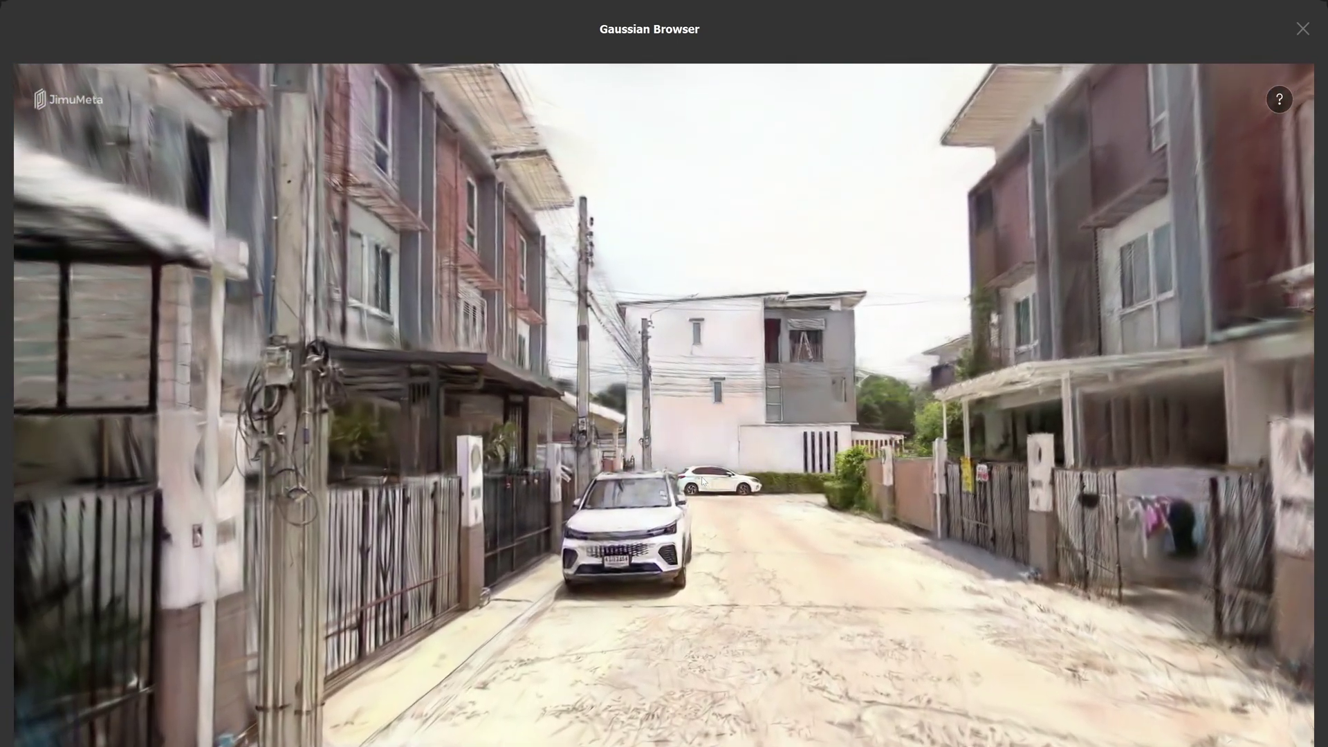
# Move past the parked SUV to the street's end and examine the corner building, the white hatchback and the hedge
pyautogui.moveTo(702, 476)
pyautogui.mouseDown()
pyautogui.moveTo(745, 476)
pyautogui.moveTo(690, 488)
pyautogui.mouseUp()
pyautogui.scroll(5, 746, 475)
pyautogui.press('w')
pyautogui.press('w')
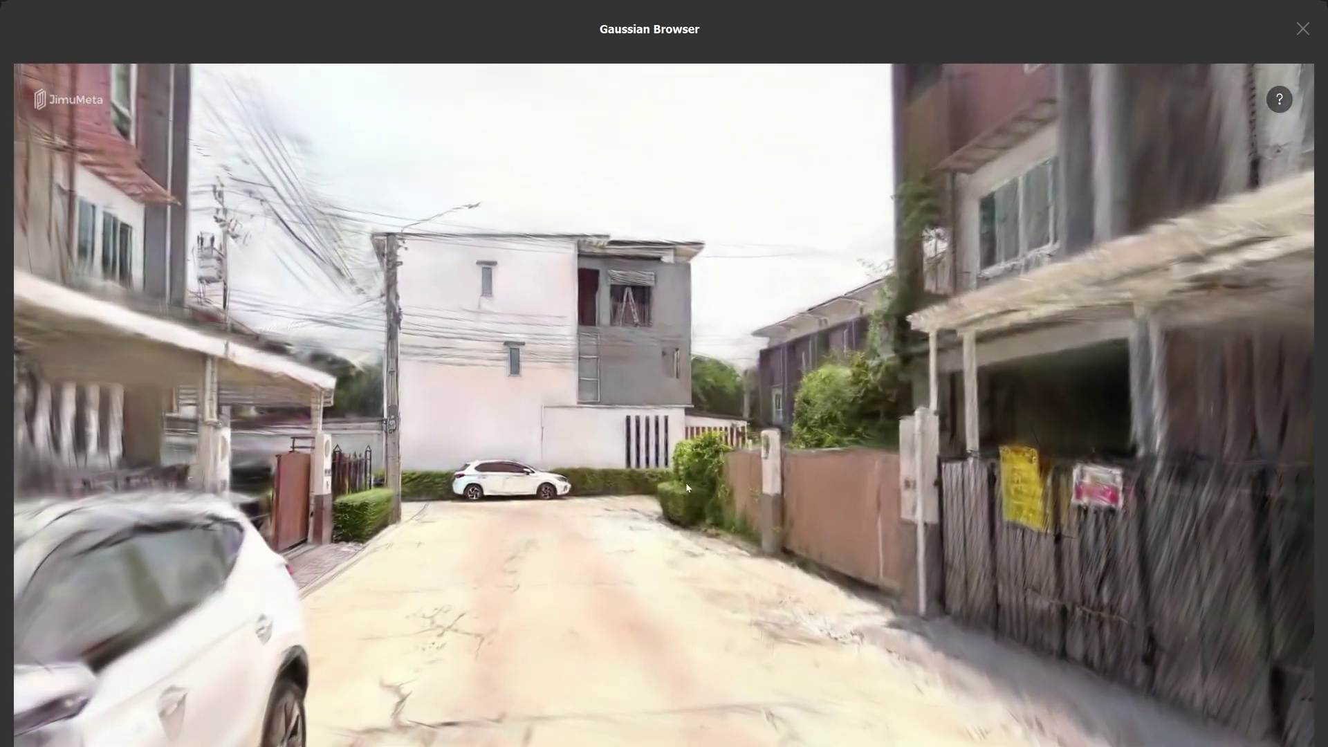
pyautogui.moveTo(588, 484); pyautogui.dragTo(262, 399)
pyautogui.press('w')
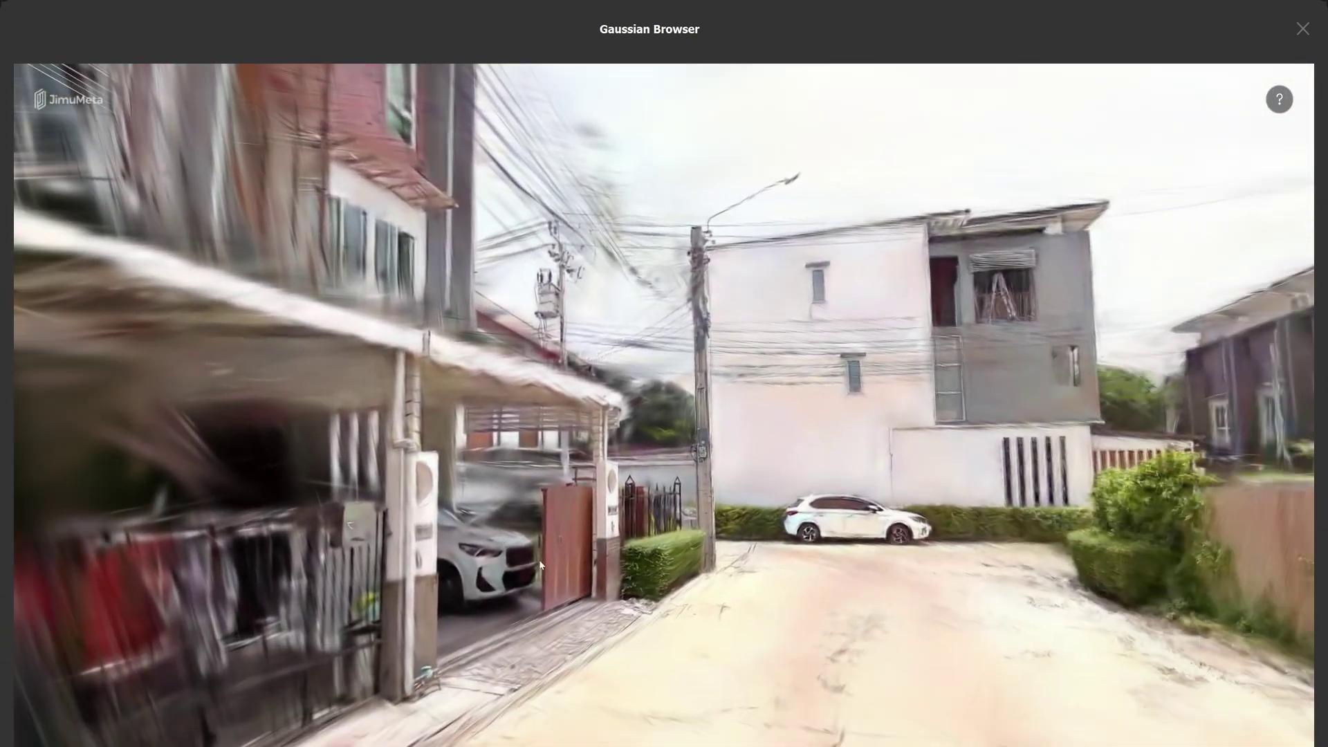
pyautogui.moveTo(540, 561); pyautogui.dragTo(543, 560)
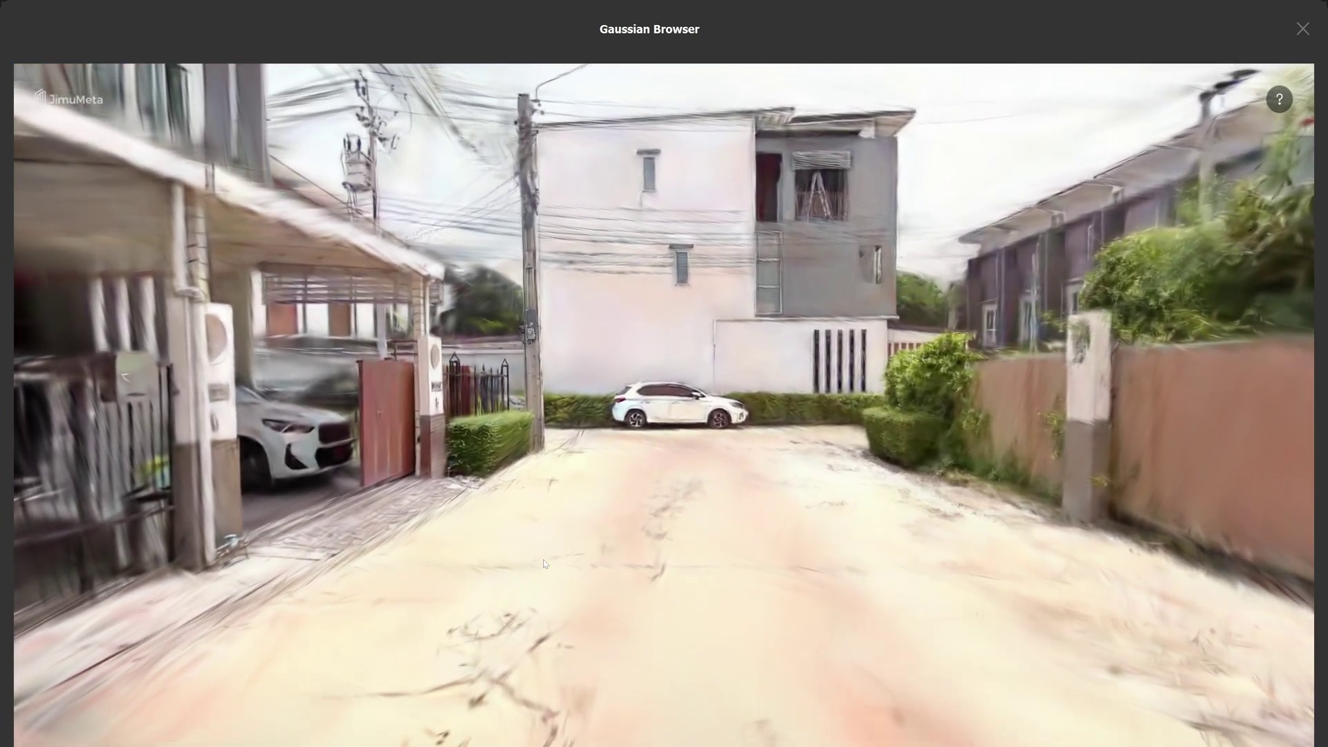
pyautogui.press('e')
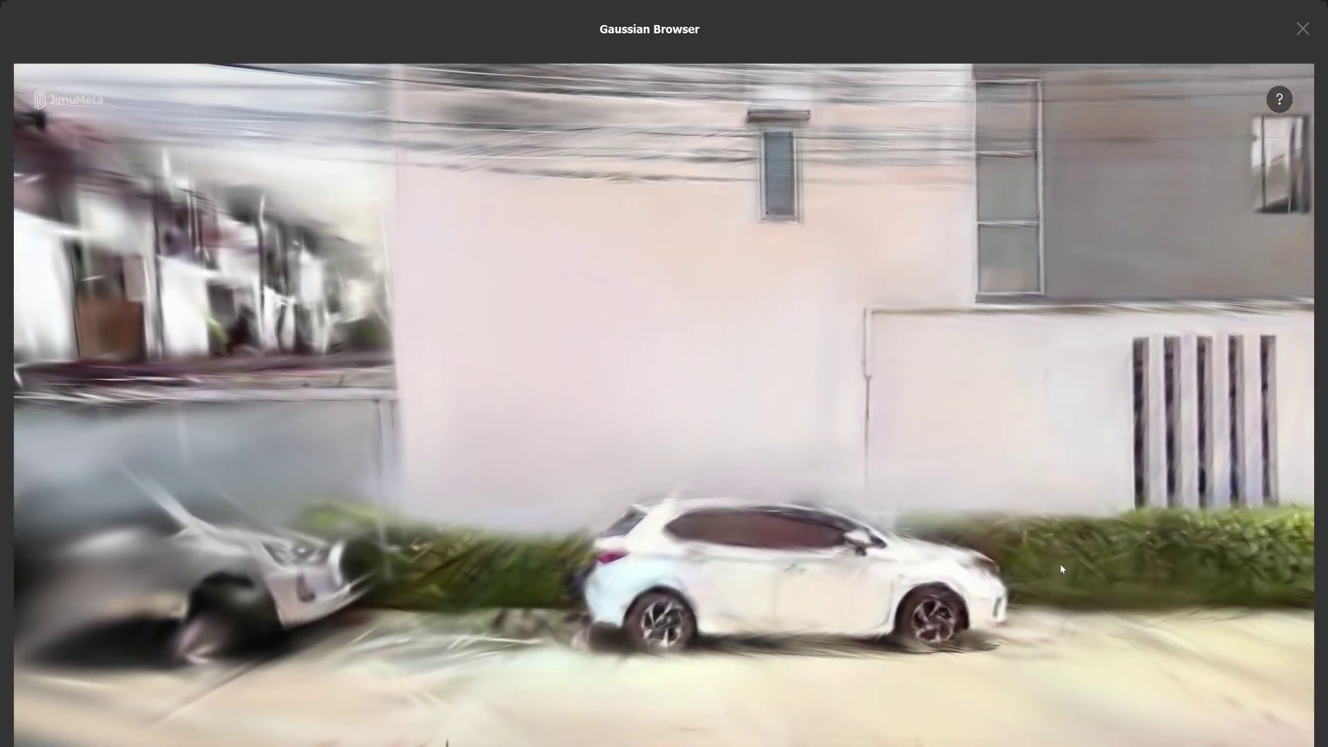
pyautogui.press('w')
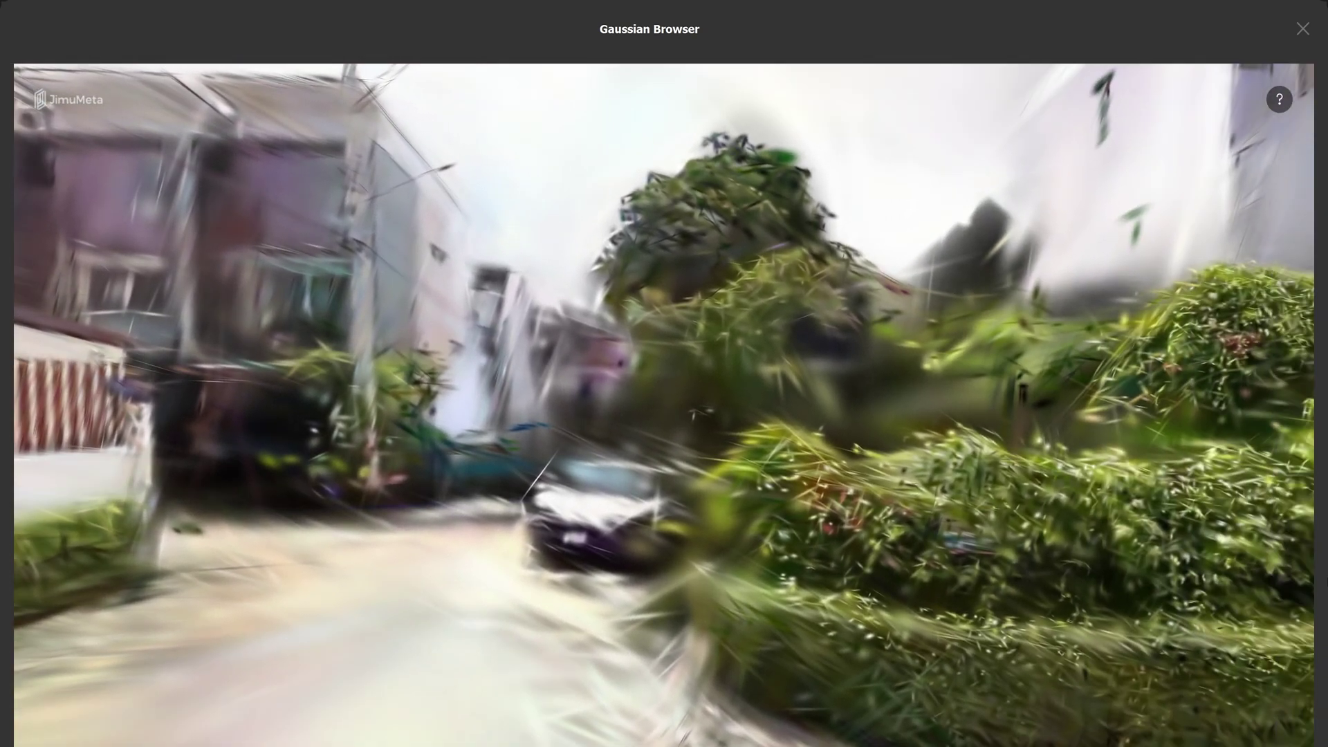
# Turn back towards the long row of houses and examine the facades and gates while moving past the white SUV
pyautogui.moveTo(761, 559); pyautogui.dragTo(1012, 606)
pyautogui.press('Right')
pyautogui.press('w')
pyautogui.press('Right')
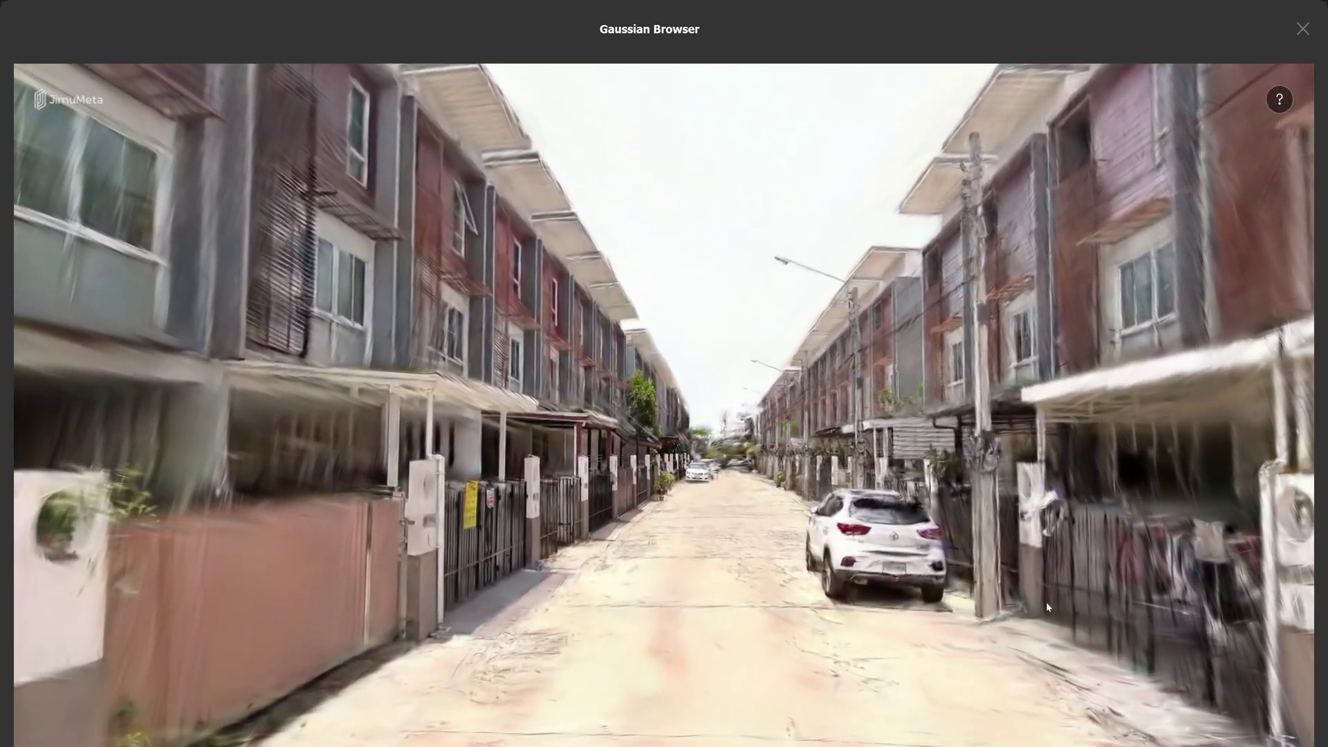
pyautogui.press('Up')
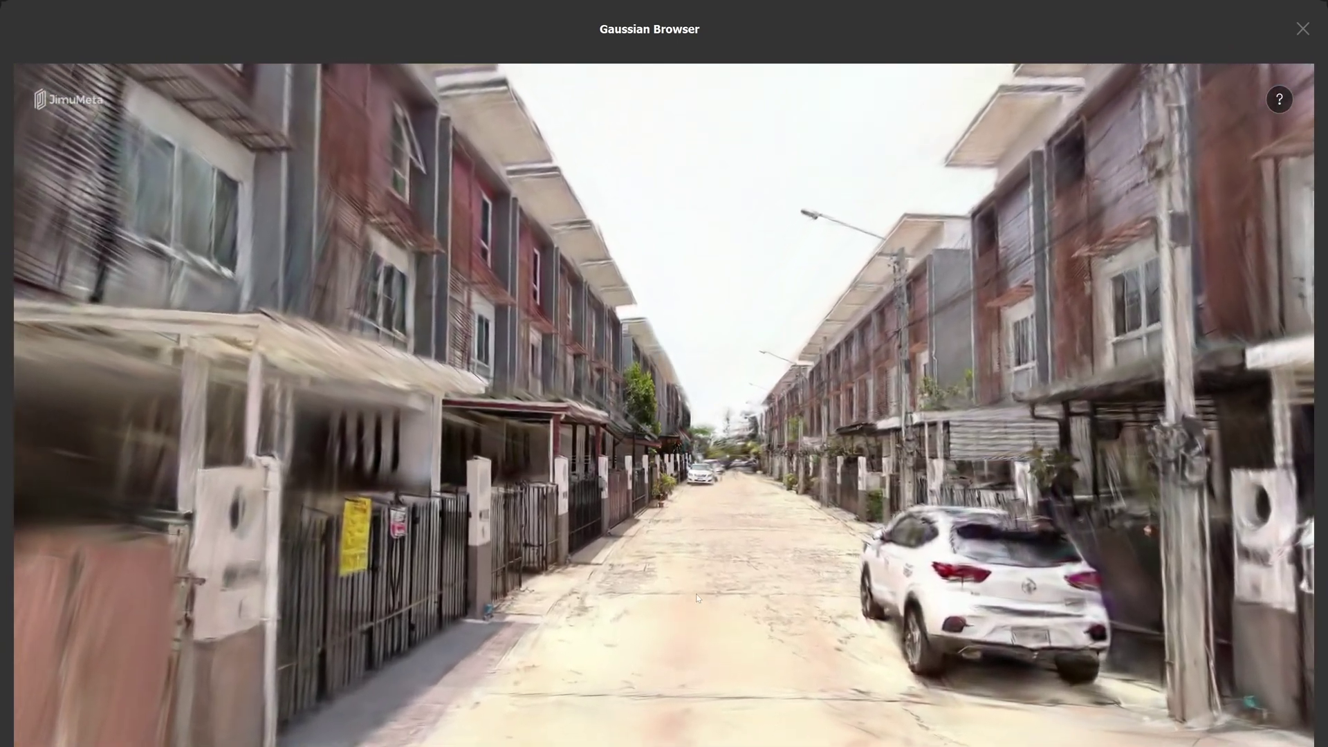
pyautogui.press('Up')
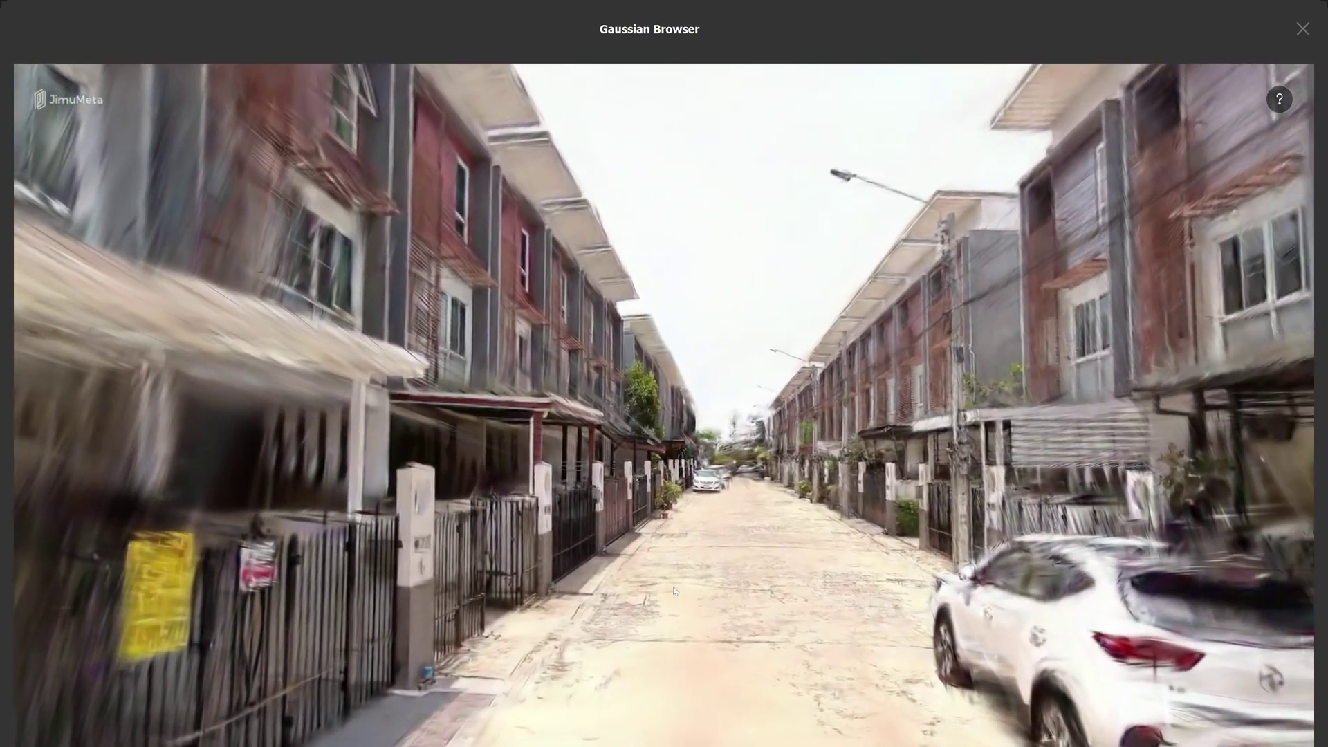
pyautogui.press('Left')
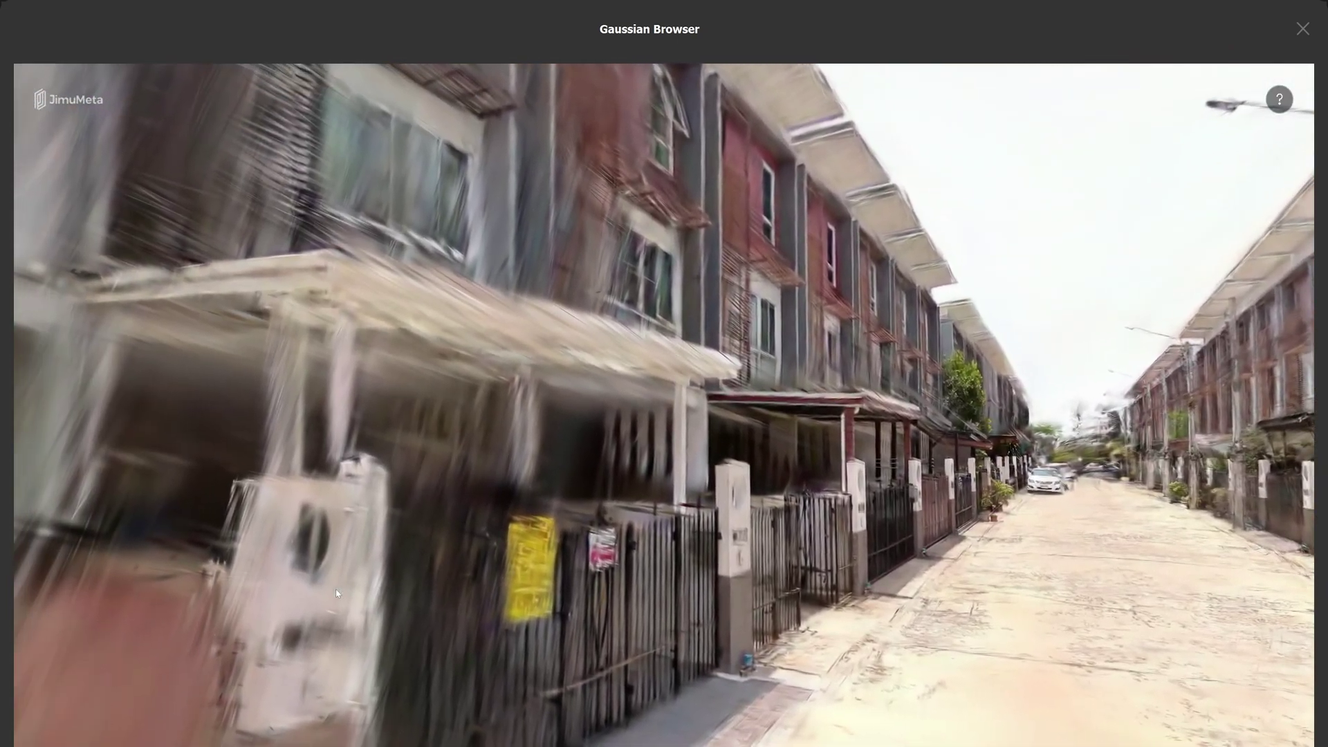
pyautogui.press('Right')
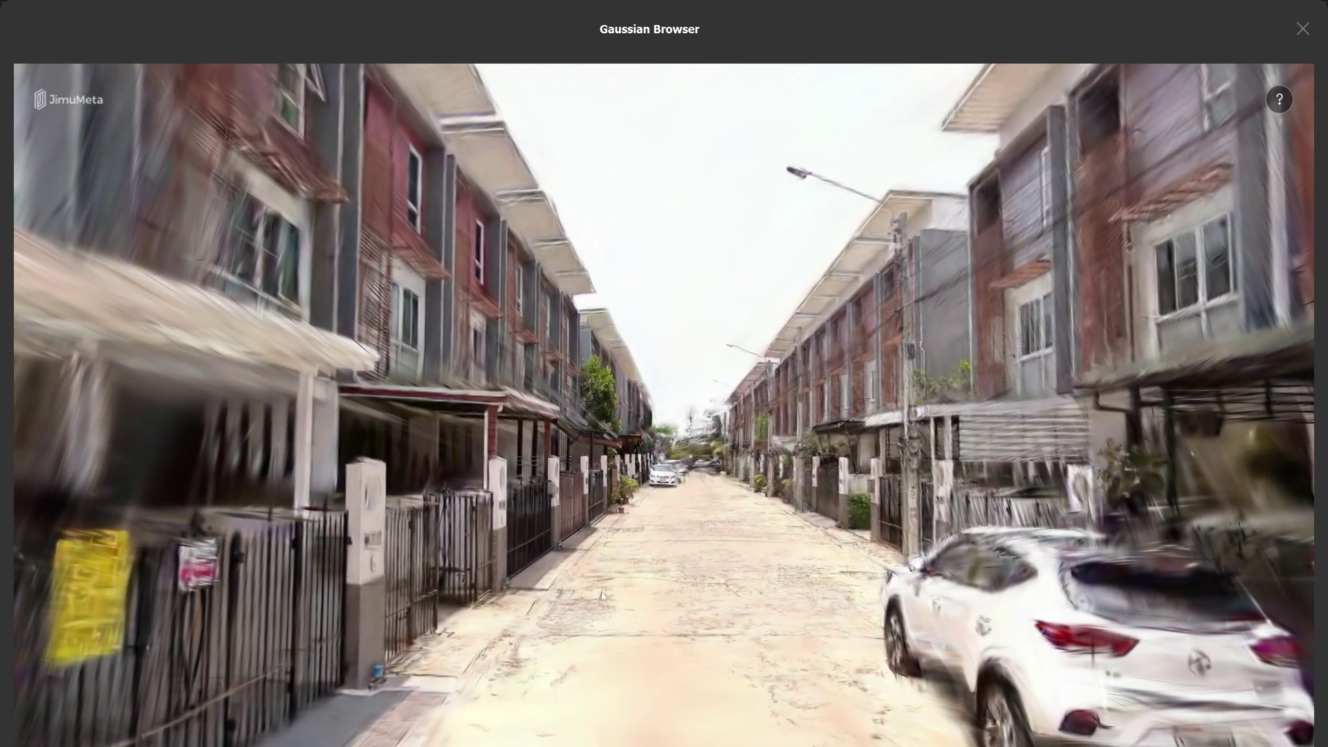
pyautogui.moveTo(602, 590); pyautogui.dragTo(605, 595)
pyautogui.press('w')
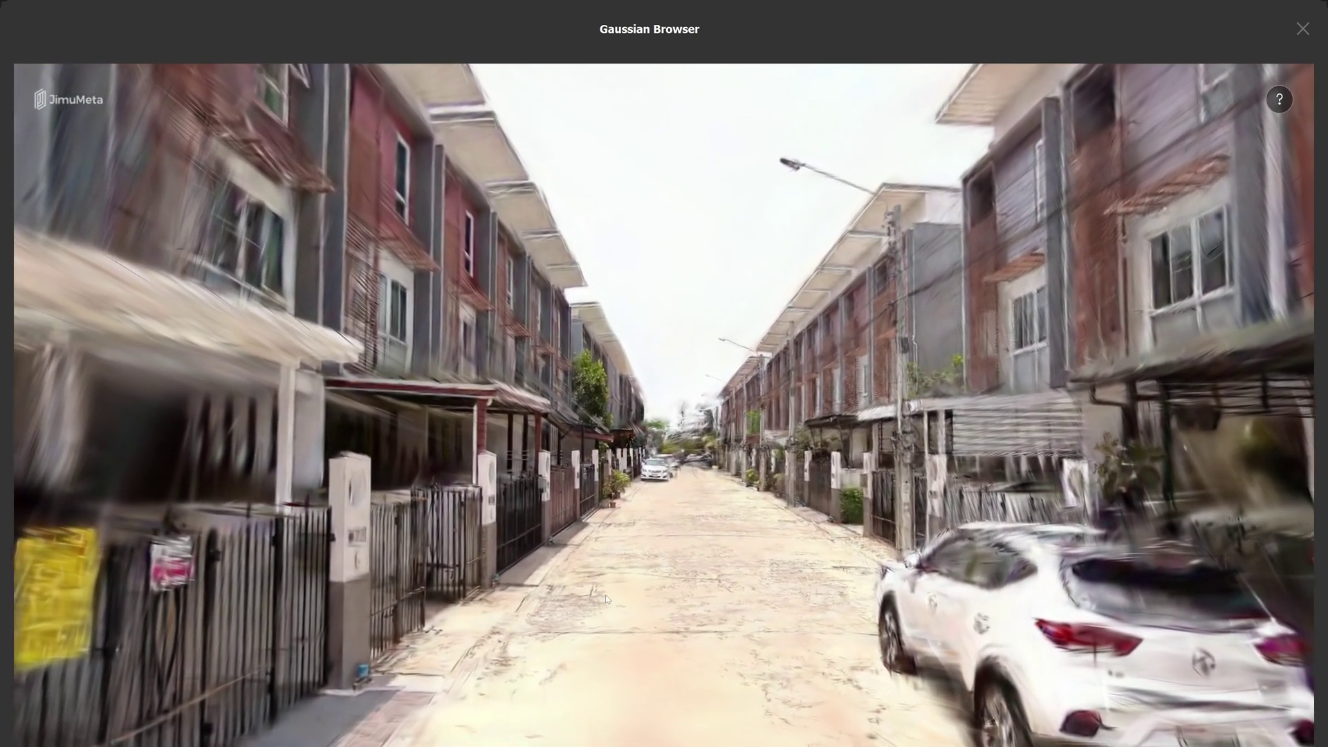
pyautogui.press('Up')
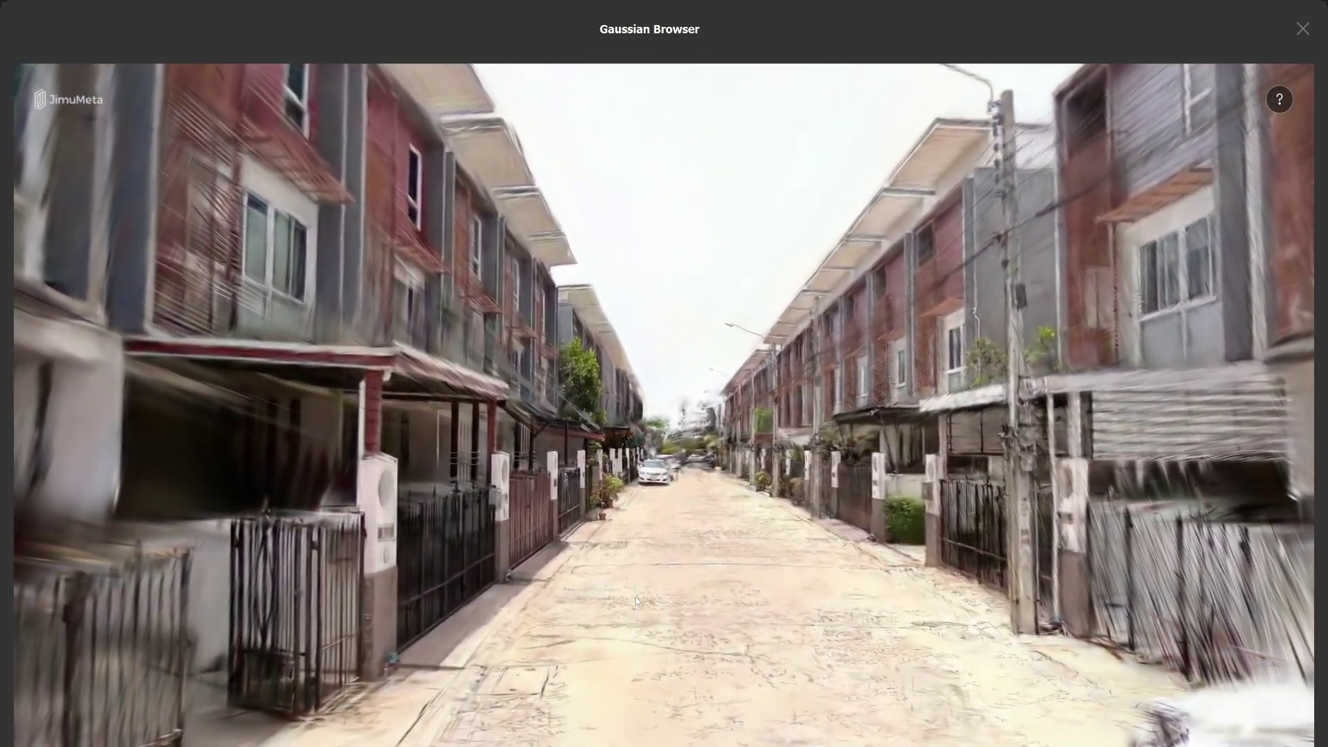
pyautogui.press('w')
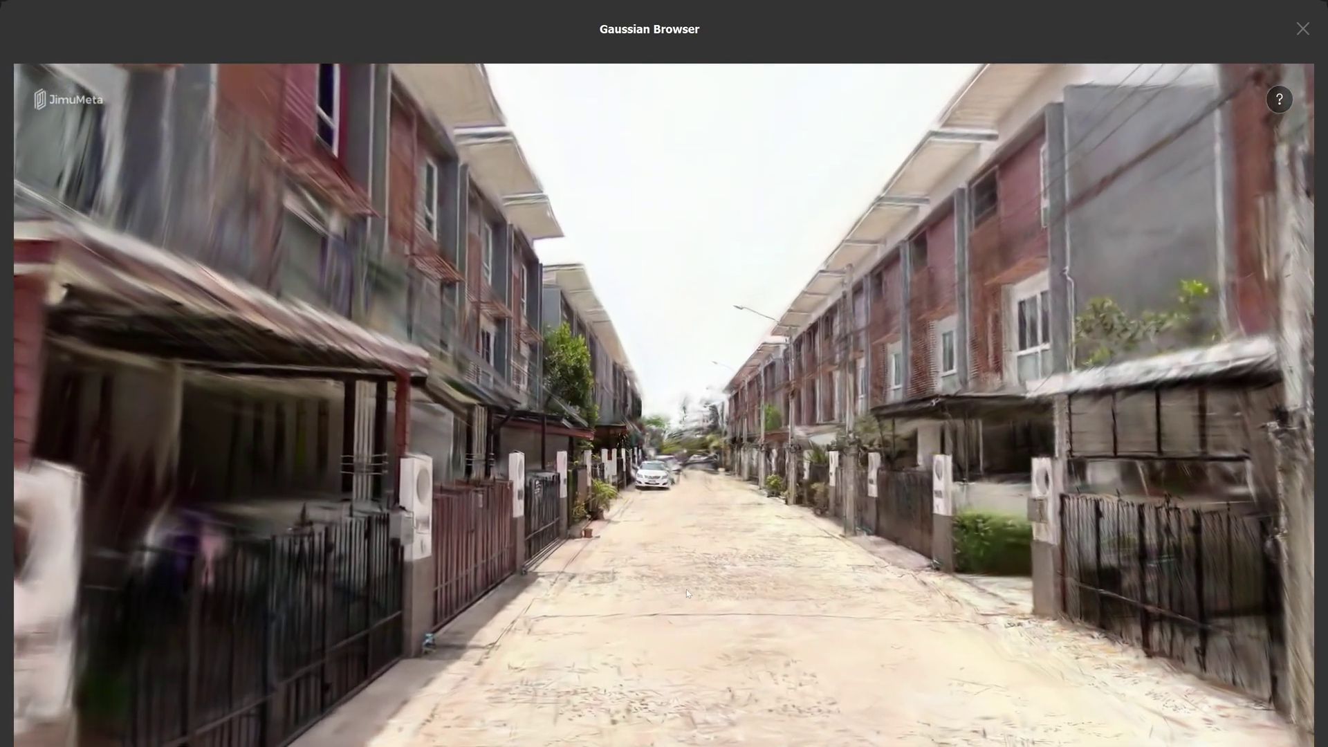
# Continue to the opposite part of the street and examine the trees, the white sedan and the house with the triangular canopy
pyautogui.moveTo(687, 592); pyautogui.dragTo(609, 574)
pyautogui.press('w')
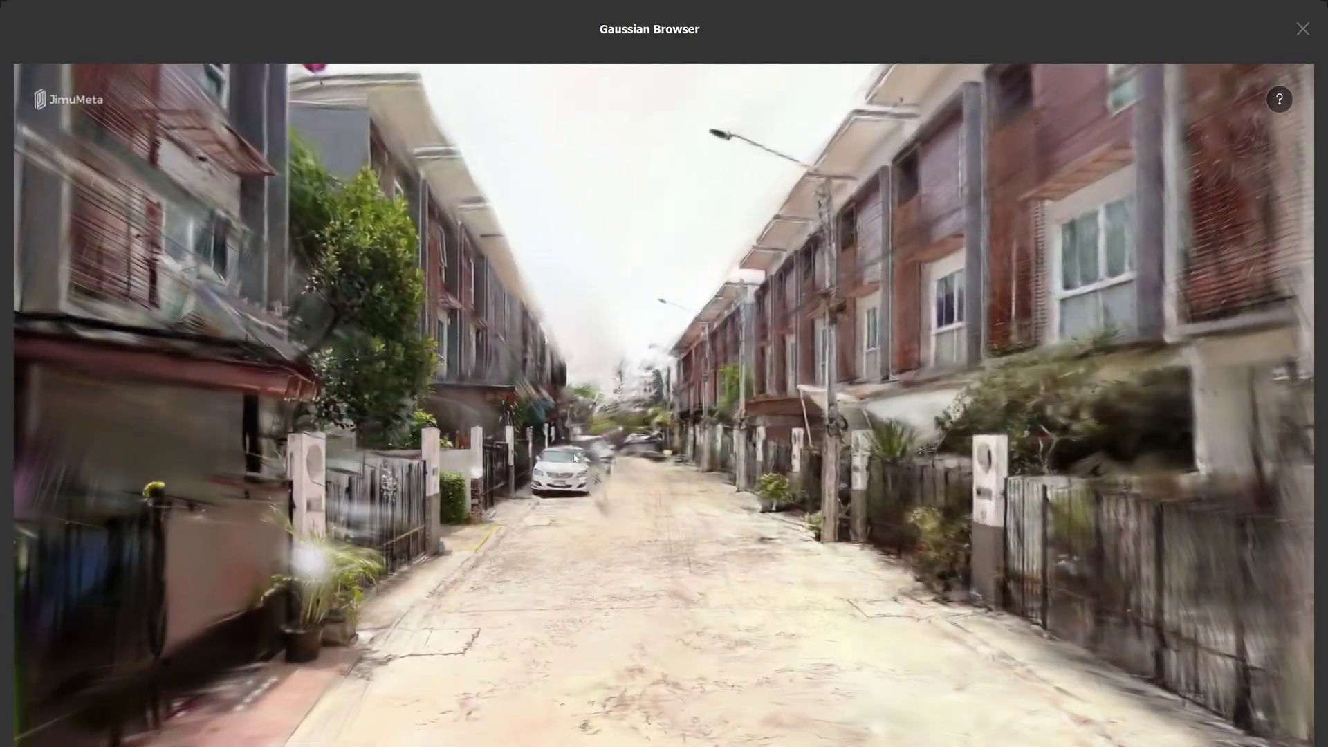
pyautogui.press('a')
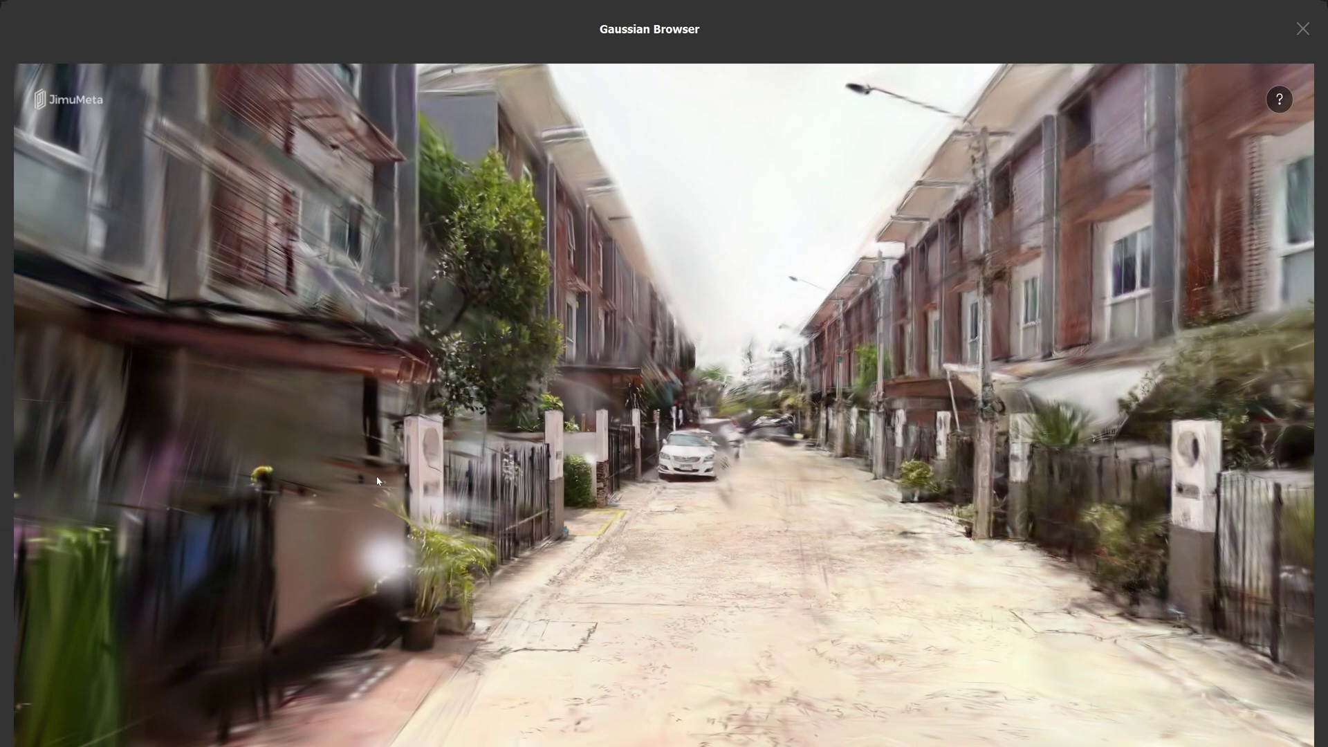
pyautogui.moveTo(377, 476); pyautogui.dragTo(559, 492)
pyautogui.press('w')
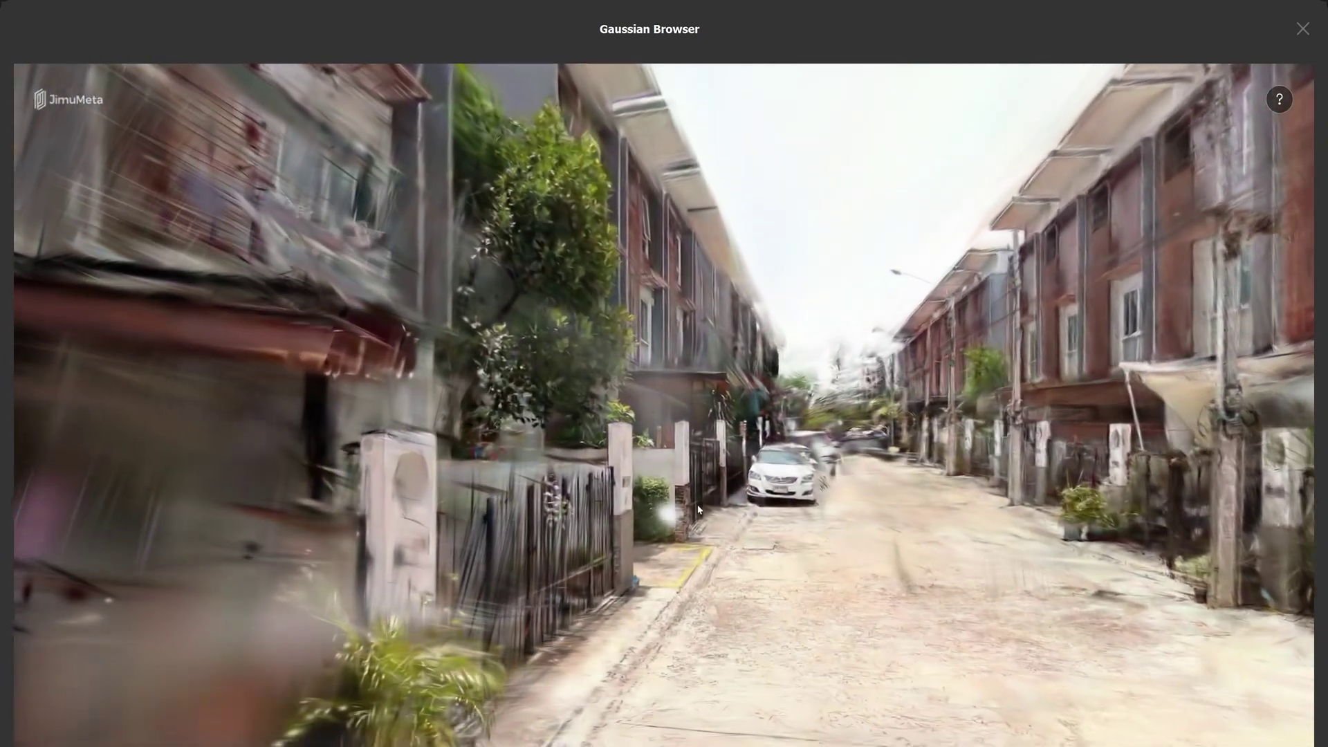
pyautogui.press('w')
pyautogui.moveTo(698, 510); pyautogui.dragTo(600, 535)
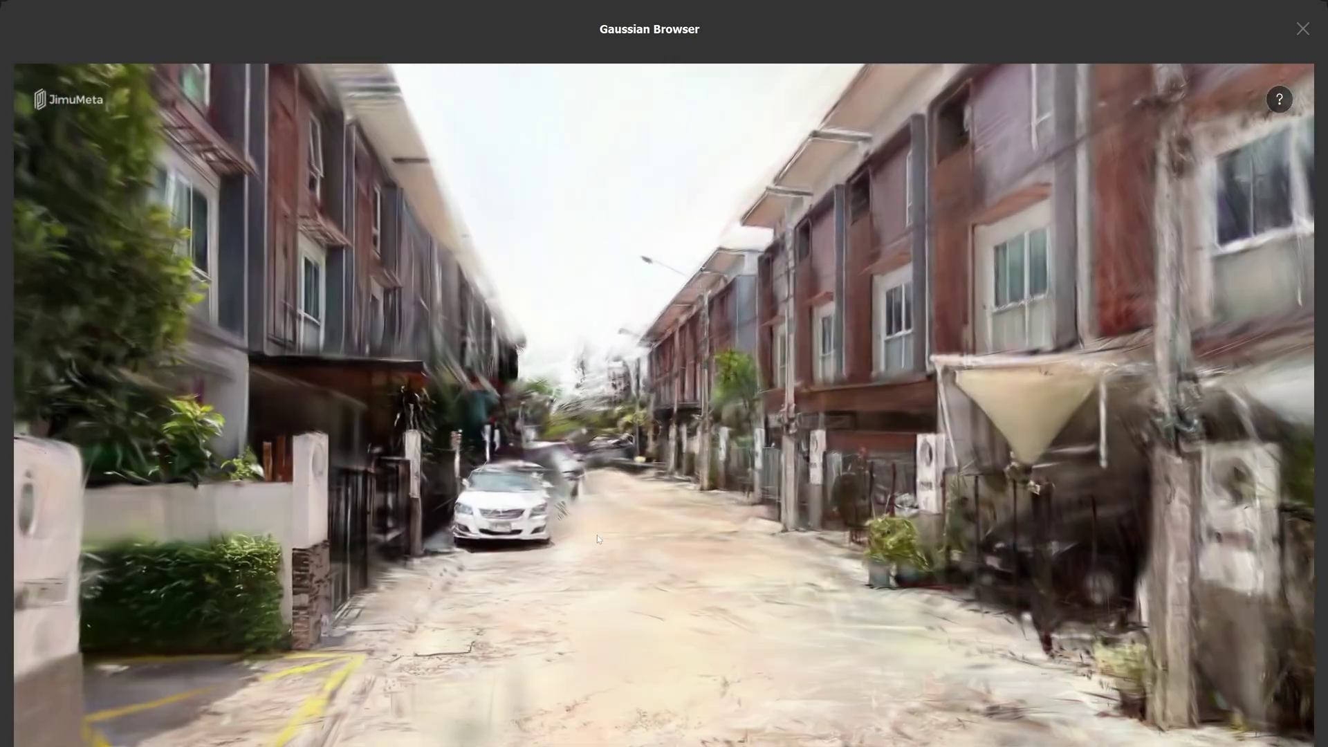
pyautogui.press('w')
pyautogui.moveTo(1096, 527); pyautogui.dragTo(854, 541)
pyautogui.press('w')
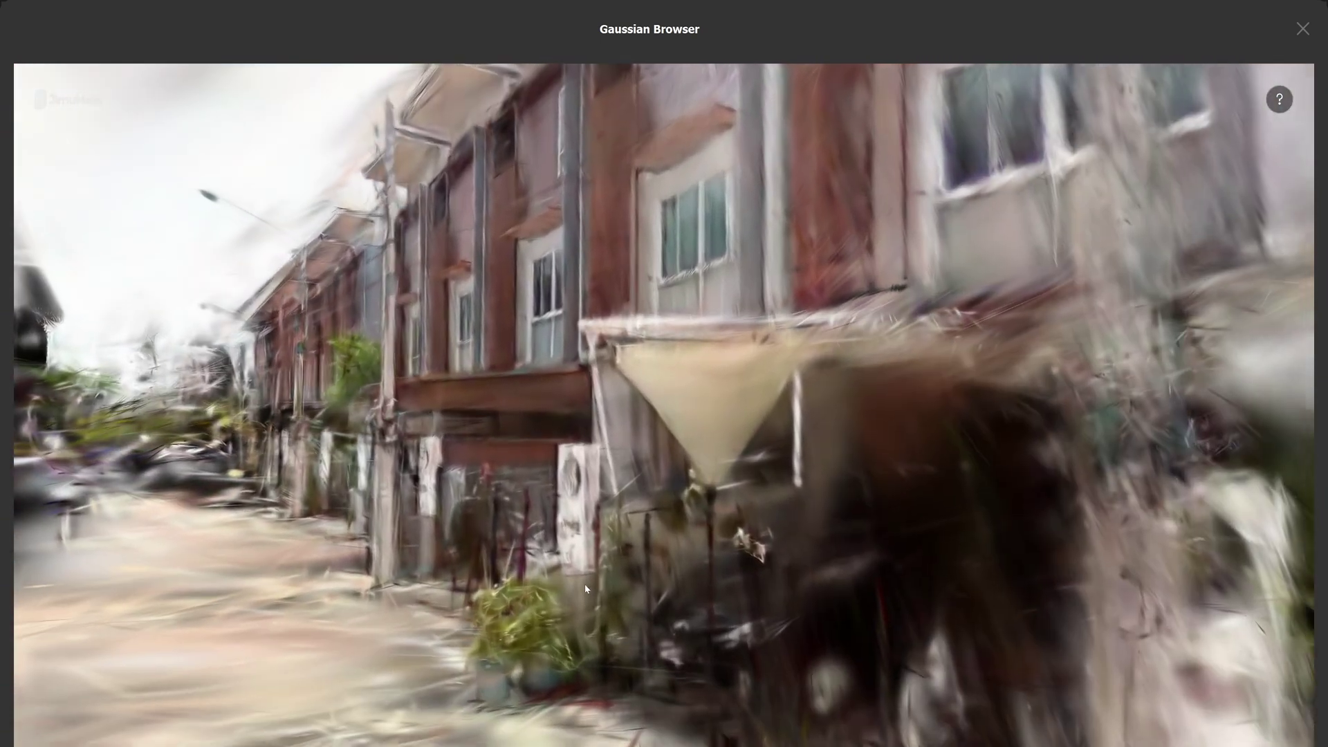
# Face down the street towards the corner building and compare the view while shifting sideways, forward, backward and vertically
pyautogui.moveTo(586, 589); pyautogui.dragTo(0, 646)
pyautogui.moveTo(399, 541); pyautogui.dragTo(110, 513)
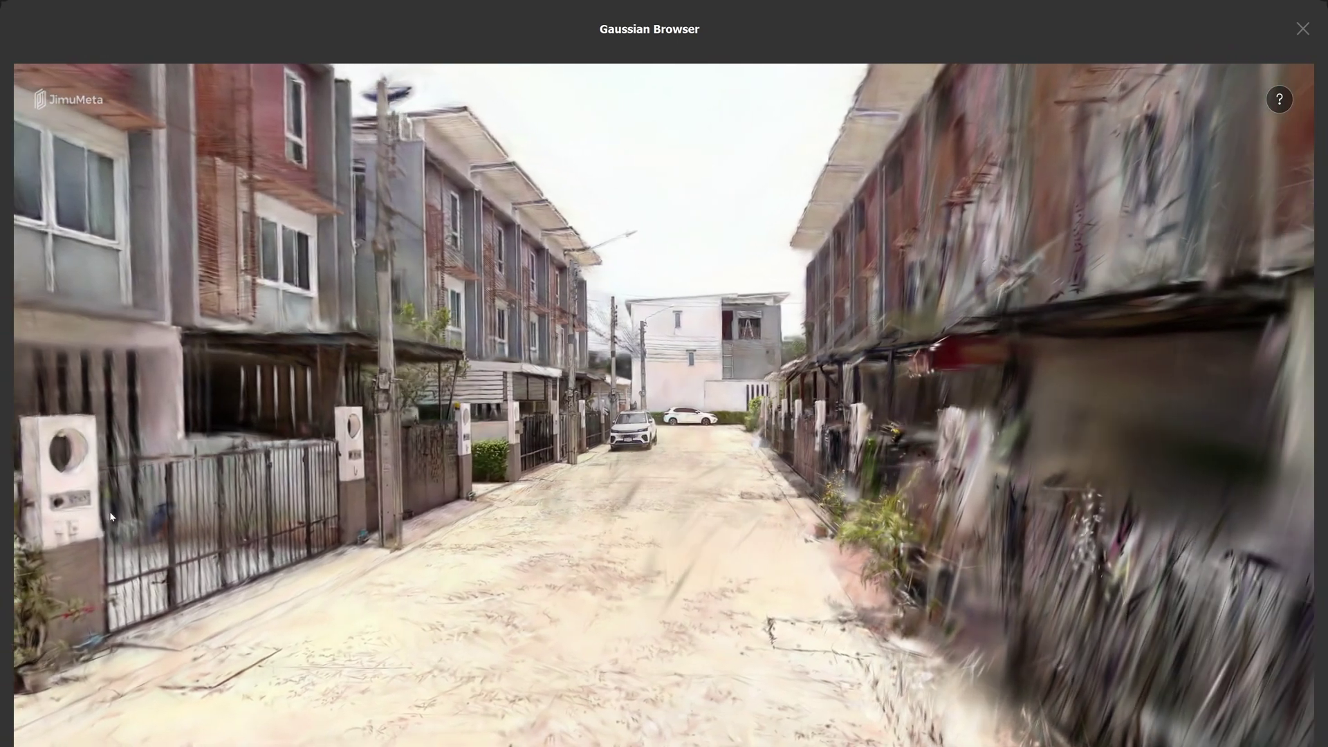
pyautogui.press('a')
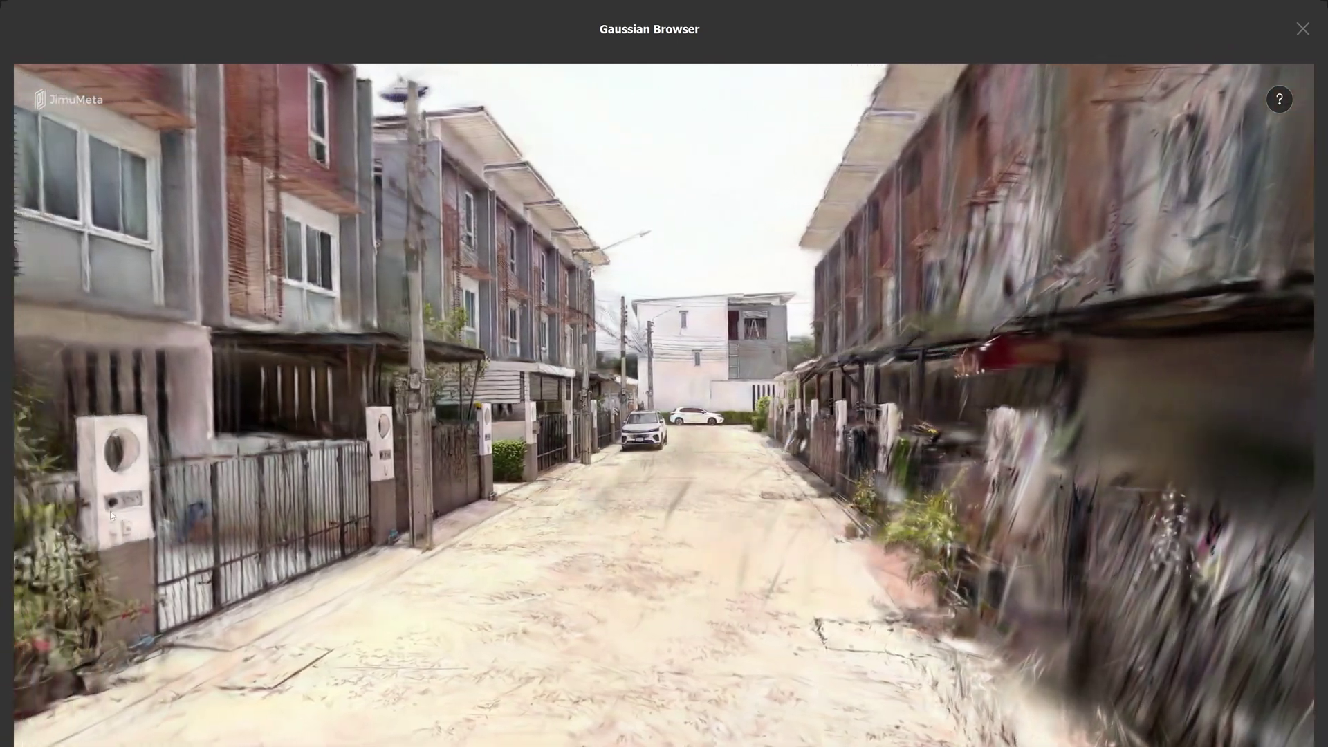
pyautogui.press('w')
pyautogui.press('s')
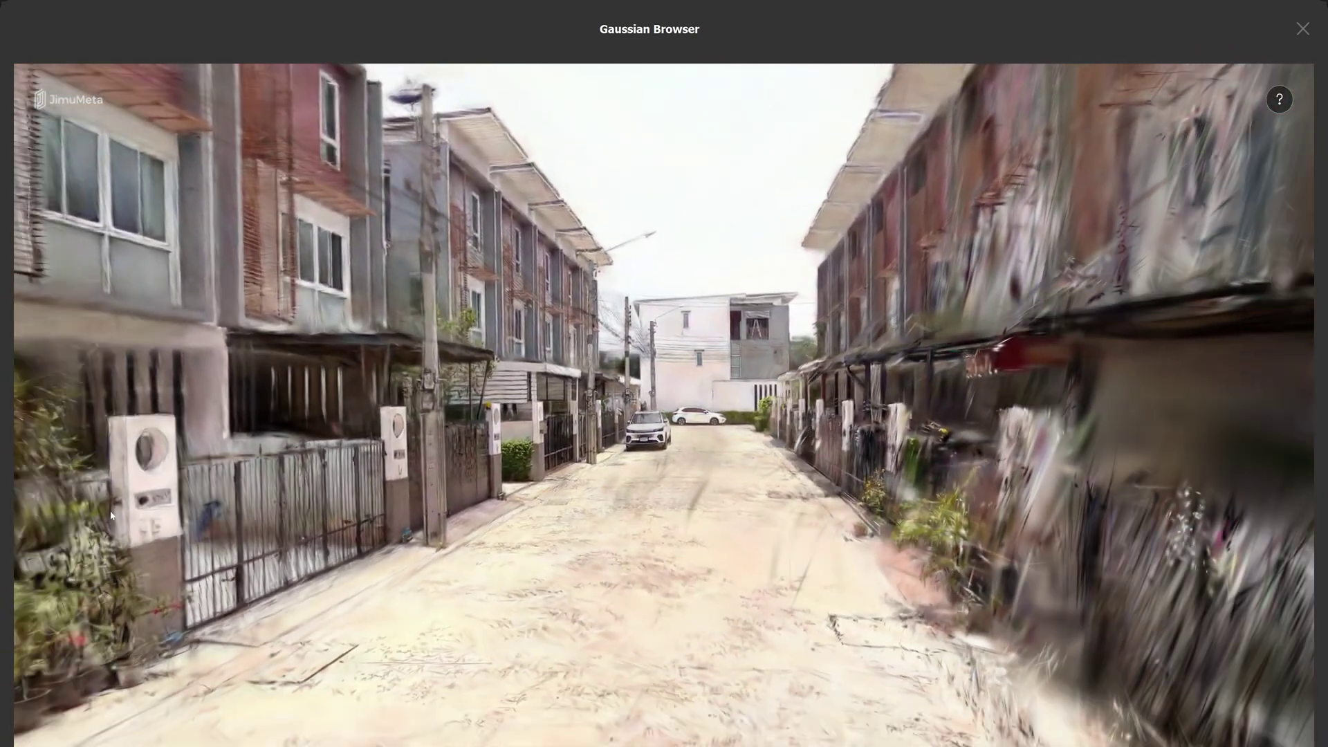
pyautogui.press('w')
pyautogui.press('q')
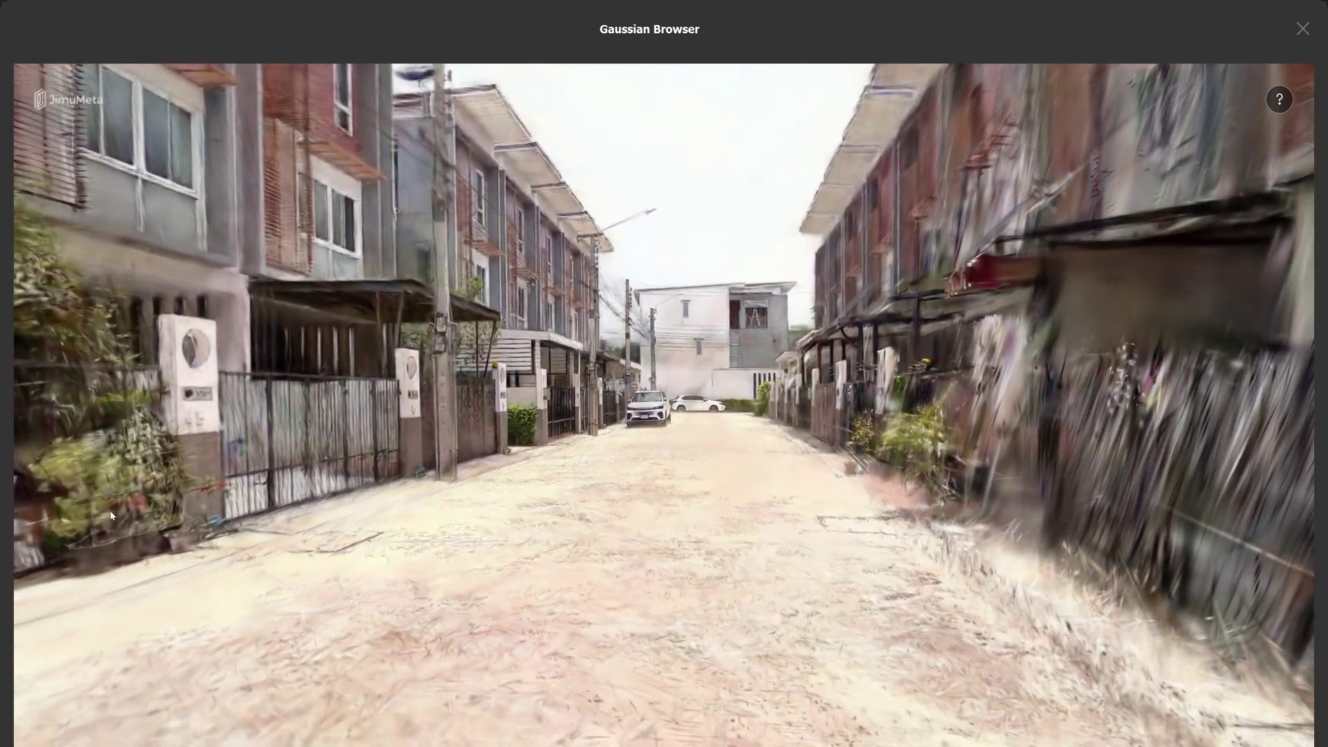
pyautogui.press('e')
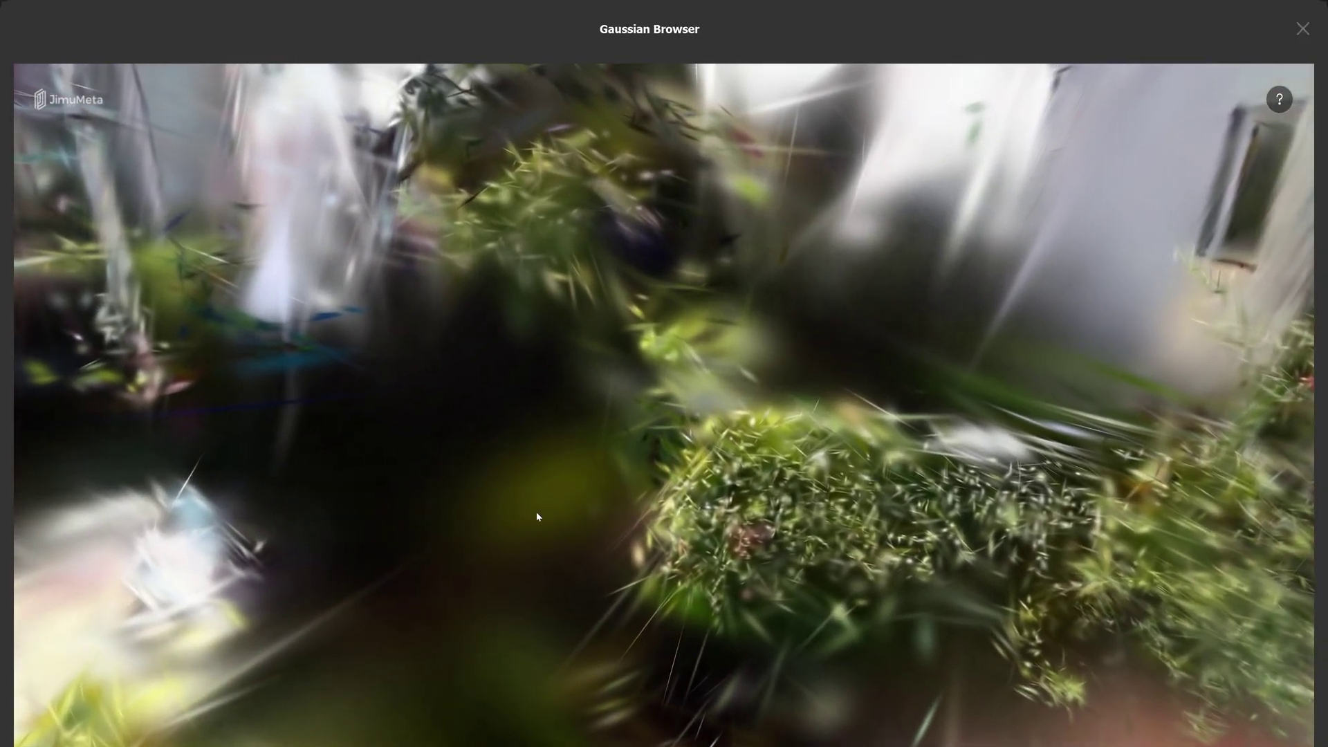
# Examine the splat's peripheral areas, viewing the garden hedge, the street from above and the fenced fronts near the triangular canopy
pyautogui.moveTo(703, 521); pyautogui.dragTo(1219, 565)
pyautogui.press('w')
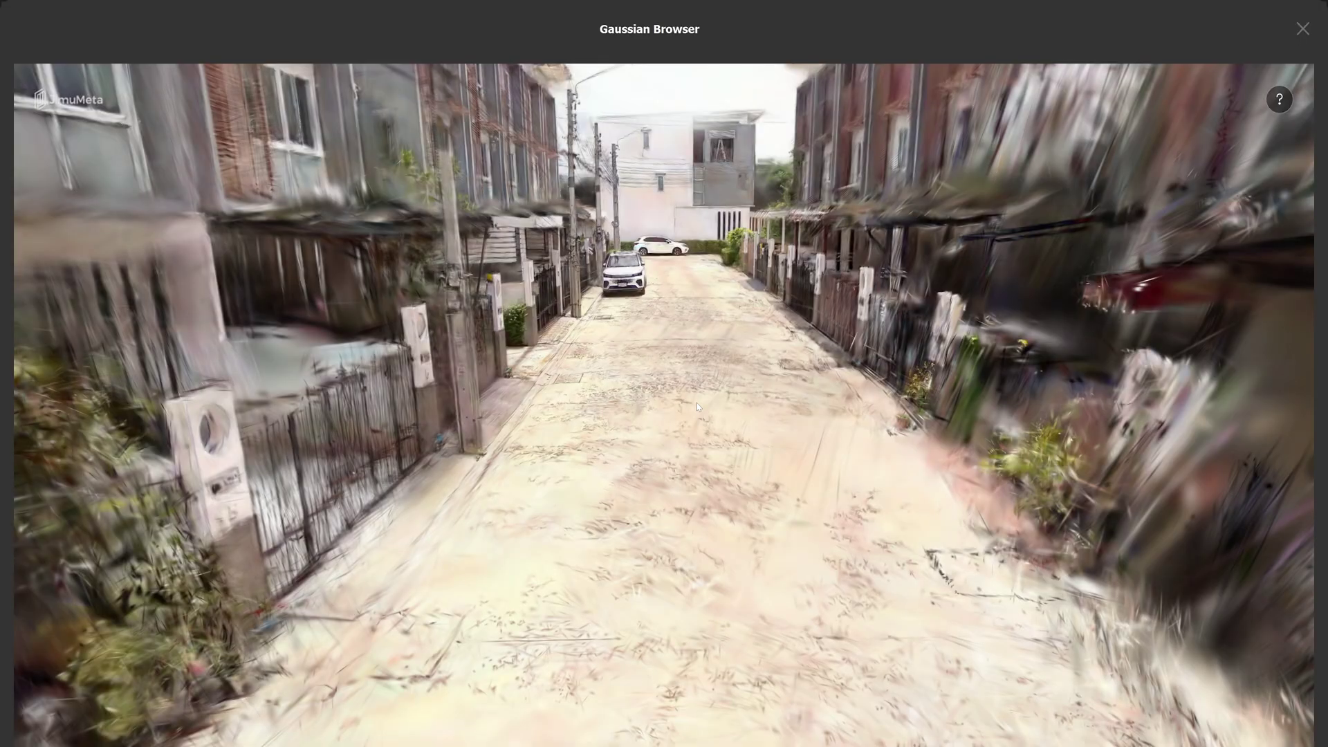
pyautogui.press('w')
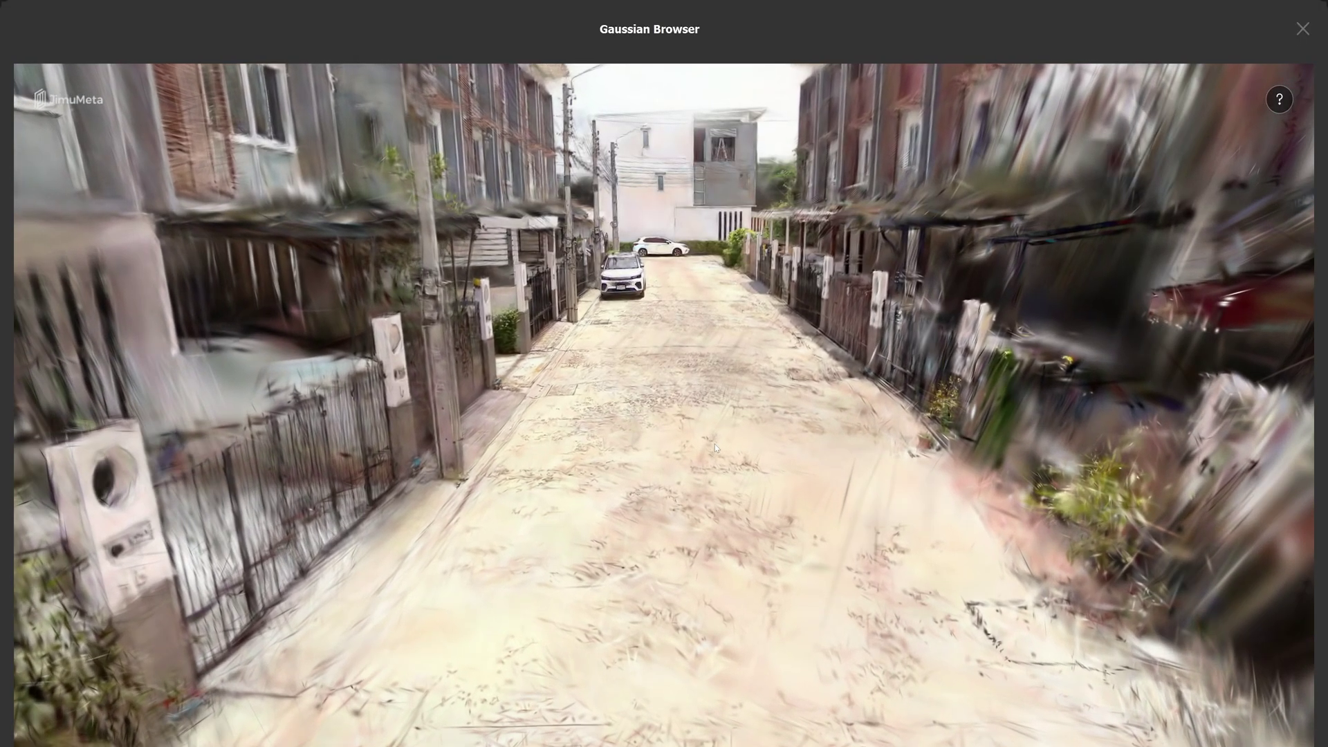
pyautogui.click(765, 439)
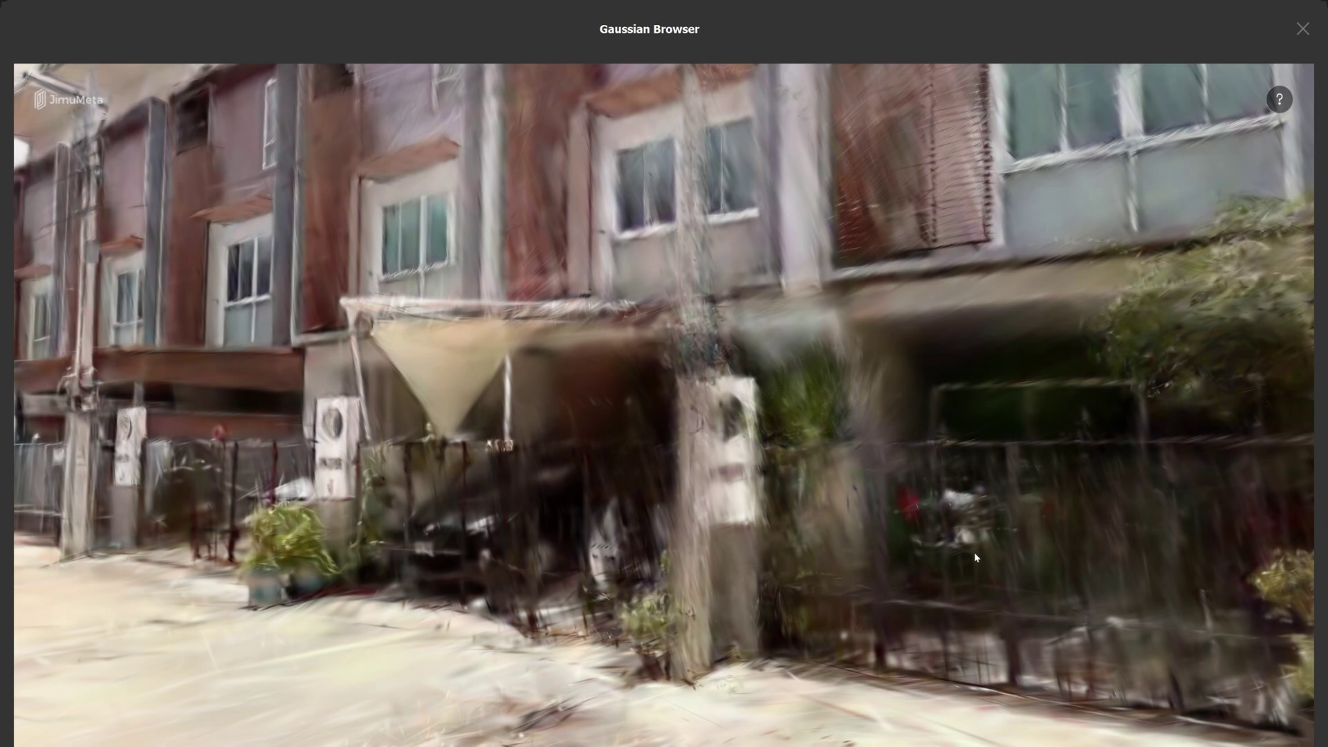
pyautogui.moveTo(974, 553); pyautogui.dragTo(902, 559)
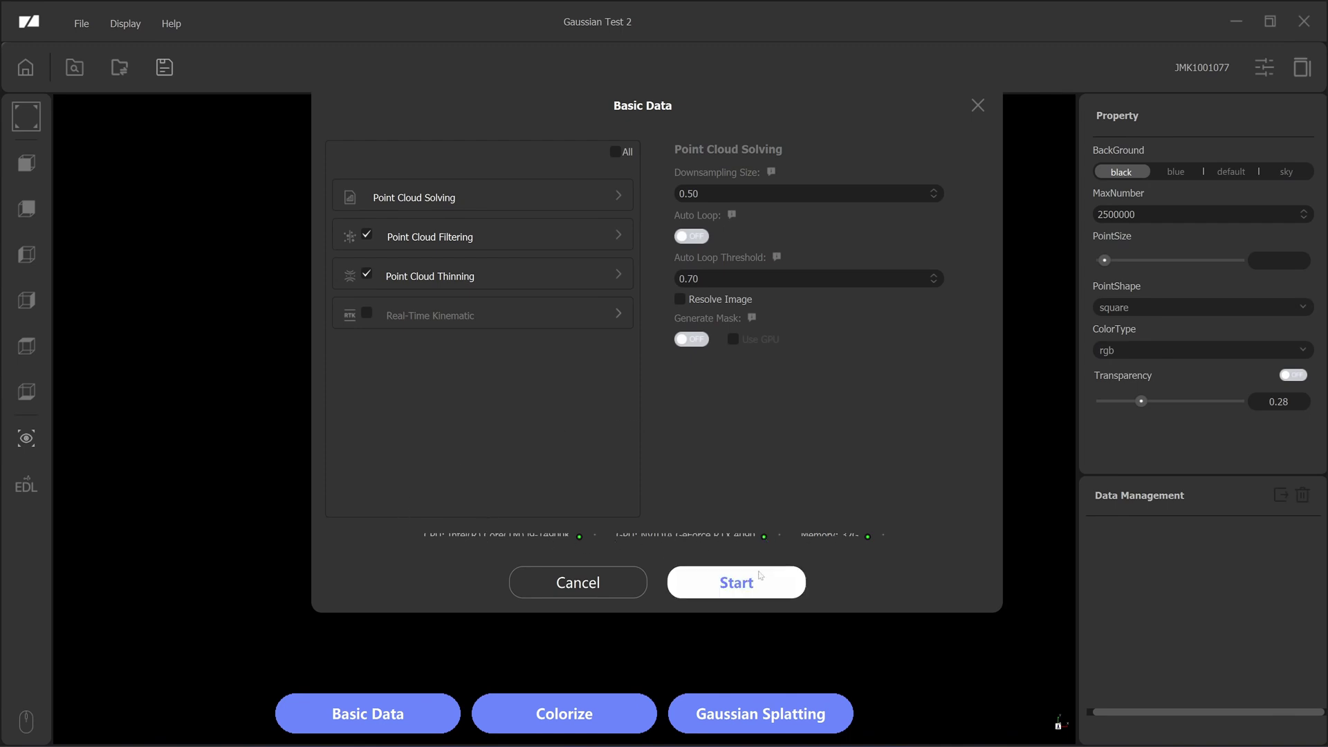
# Run Basic Data processing on Gaussian Test 2 with Point Cloud Filtering and Point Cloud Thinning enabled
pyautogui.click(734, 590)
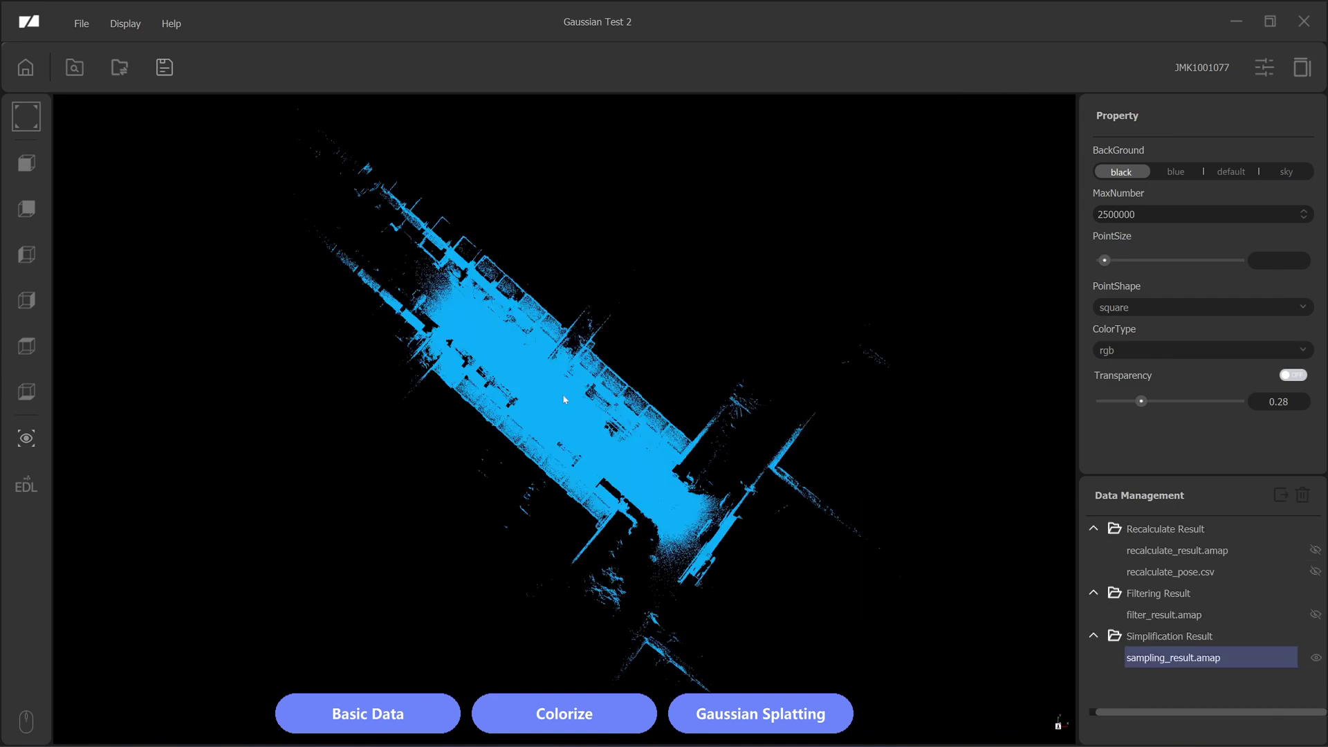
# Hide the sampling_result.amap point cloud and display the recalculate_pose.csv trajectory in its place to examine the scan path's loop
pyautogui.moveTo(565, 400); pyautogui.dragTo(642, 415, button='middle')
pyautogui.scroll(5, 593, 417)
pyautogui.moveTo(586, 408); pyautogui.dragTo(597, 466)
pyautogui.moveTo(595, 537); pyautogui.dragTo(608, 529)
pyautogui.scroll(-5, 637, 509)
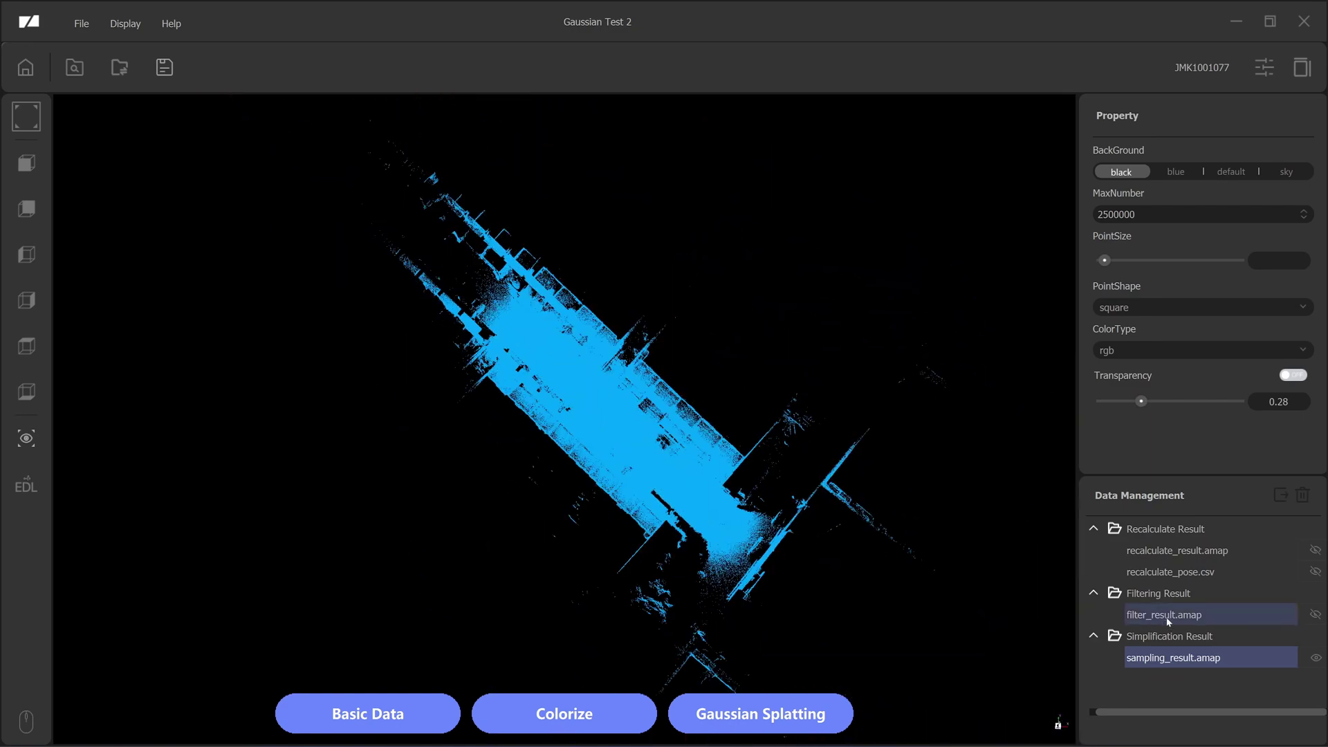
pyautogui.click(1320, 661)
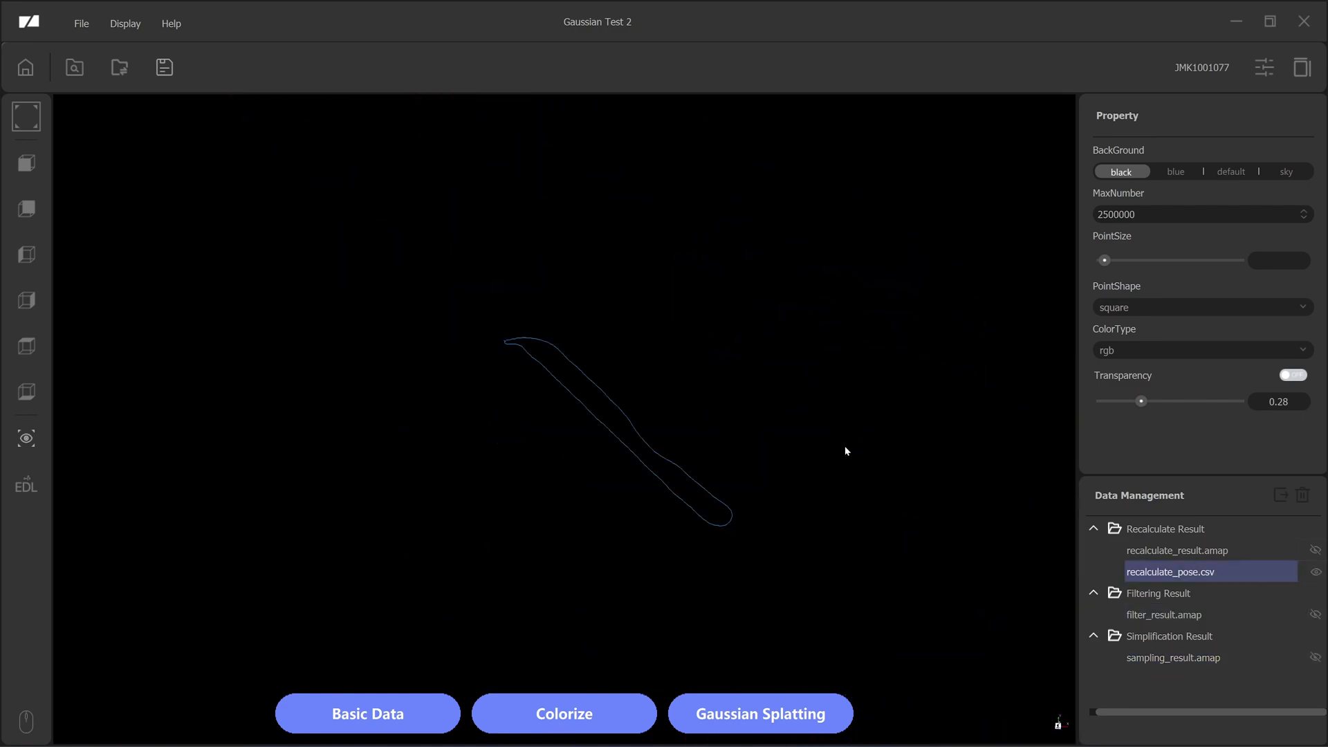
pyautogui.scroll(4, 599, 392)
pyautogui.moveTo(599, 391); pyautogui.dragTo(595, 462)
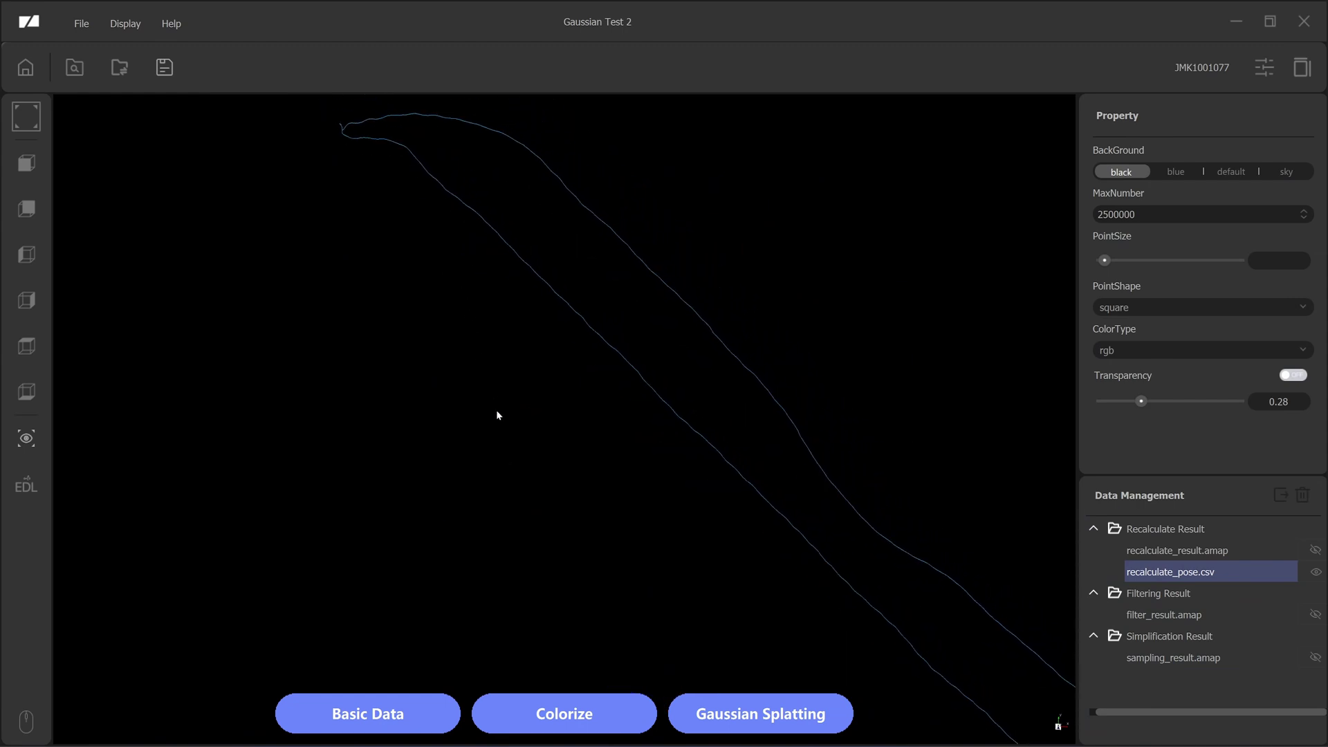
pyautogui.scroll(-2, 496, 415)
pyautogui.scroll(3, 376, 171)
pyautogui.scroll(-4, 376, 168)
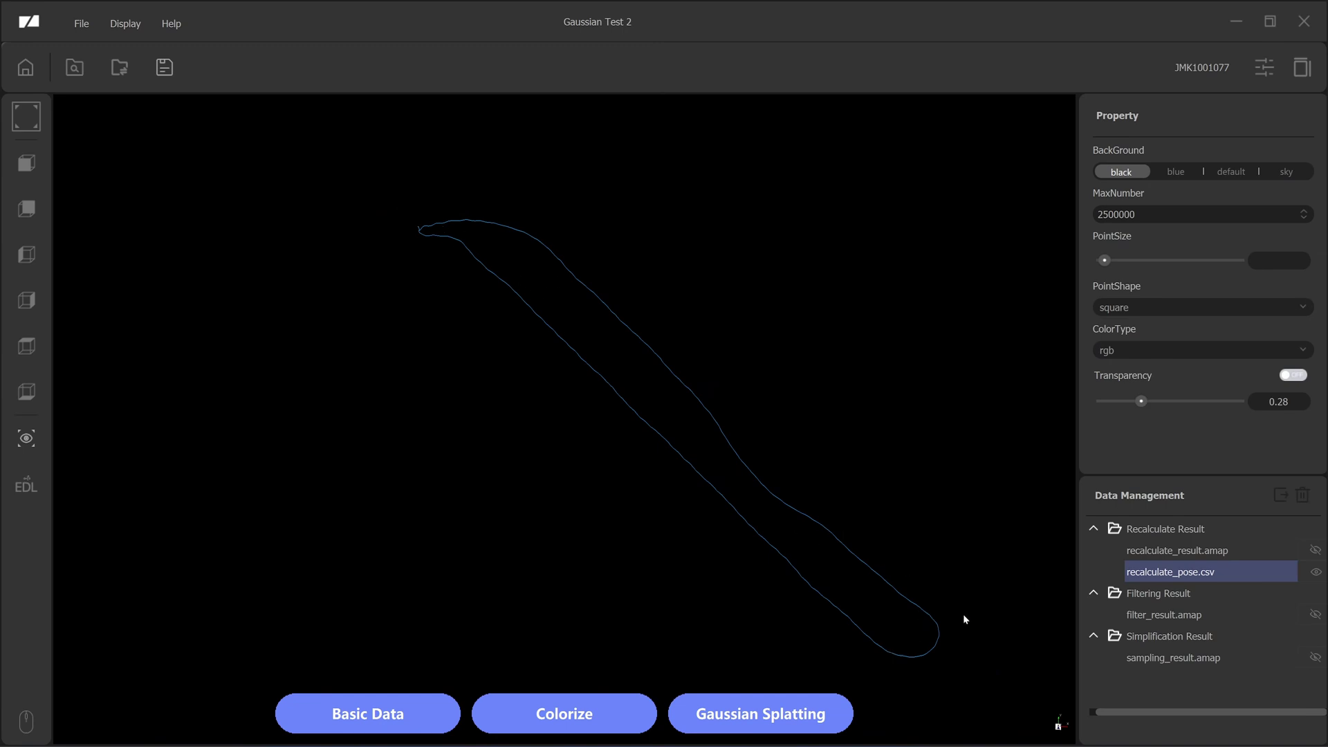
pyautogui.scroll(-2, 761, 494)
# Hide the recalculate_pose.csv trajectory and display the sampling_result.amap point cloud again
pyautogui.click(1316, 572)
pyautogui.click(1315, 658)
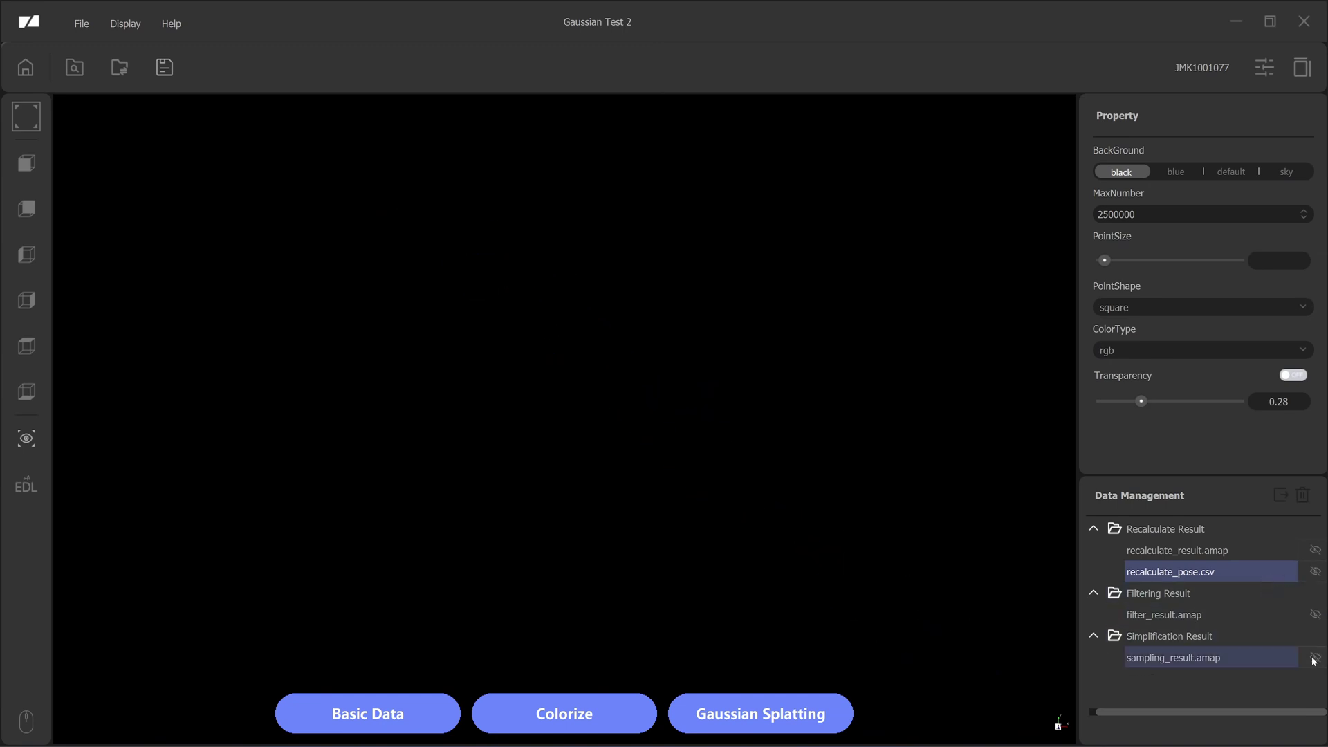
pyautogui.scroll(-2, 823, 465)
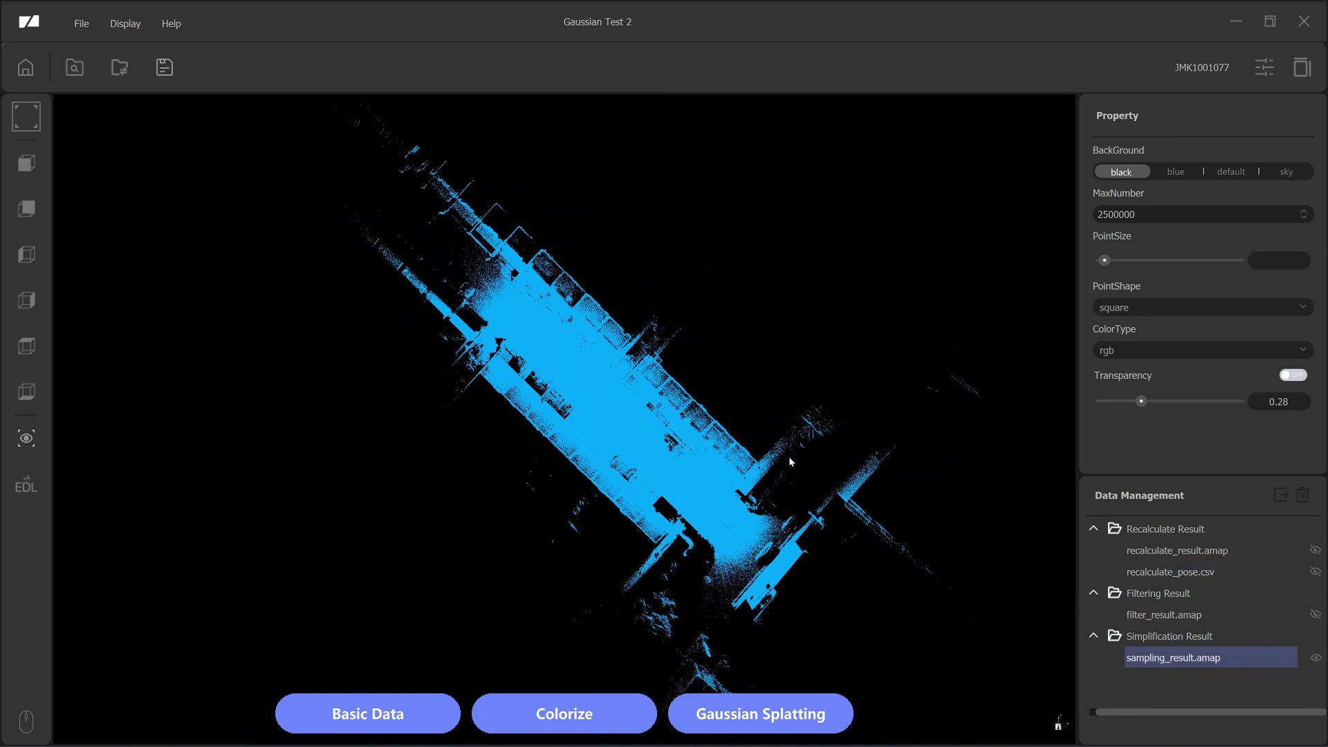
# Turn on Transparency for the sampling_result.amap point cloud and set MaxNumber to 8000000
pyautogui.click(1289, 375)
pyautogui.scroll(5, 644, 429)
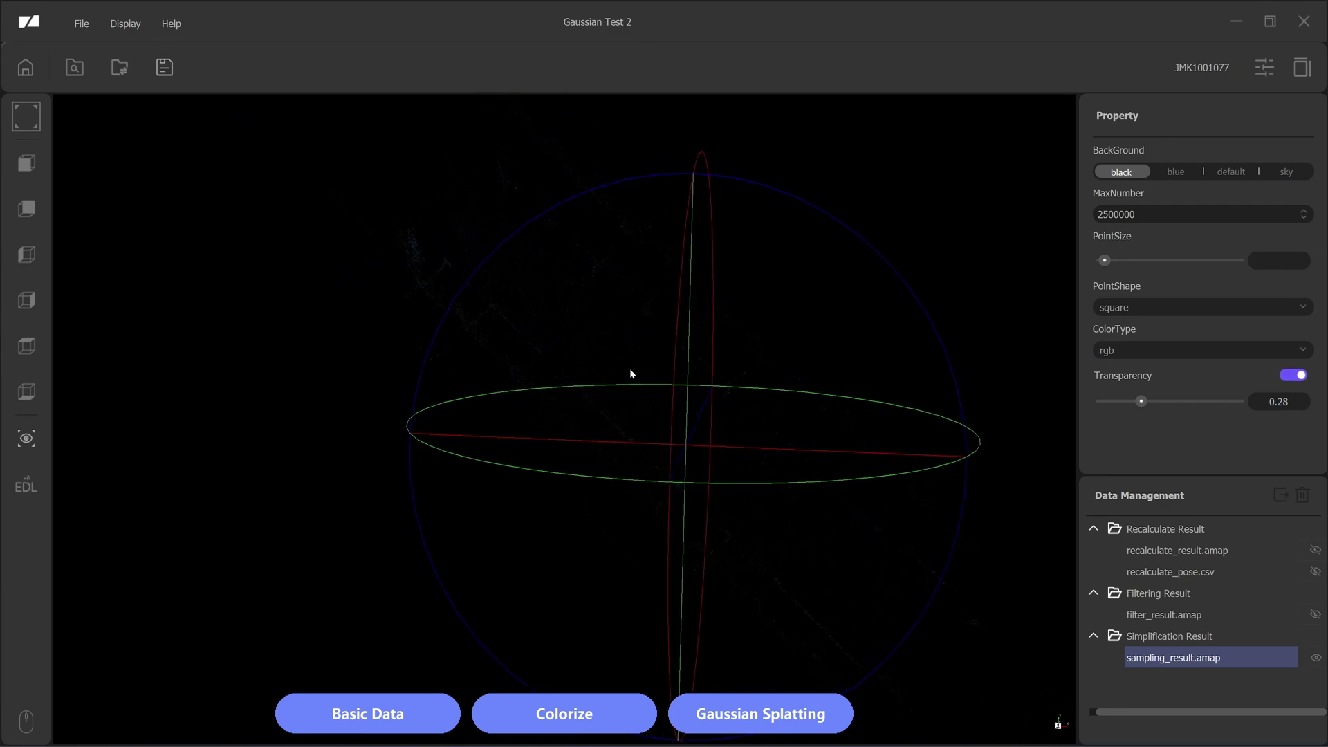
pyautogui.moveTo(637, 465); pyautogui.dragTo(712, 457)
pyautogui.scroll(-3, 730, 480)
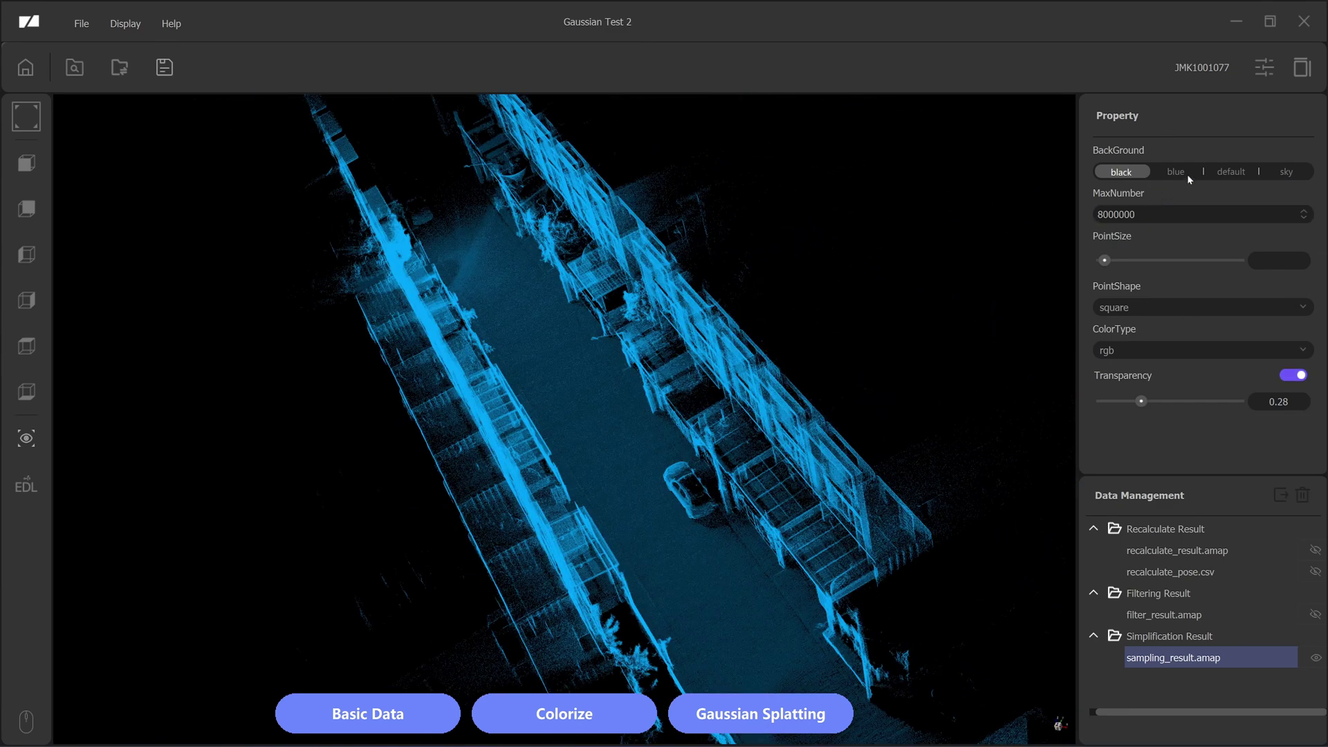
# Compare the transparent point cloud against the default, sky and blue backgrounds, and restore the black background
pyautogui.click(1225, 173)
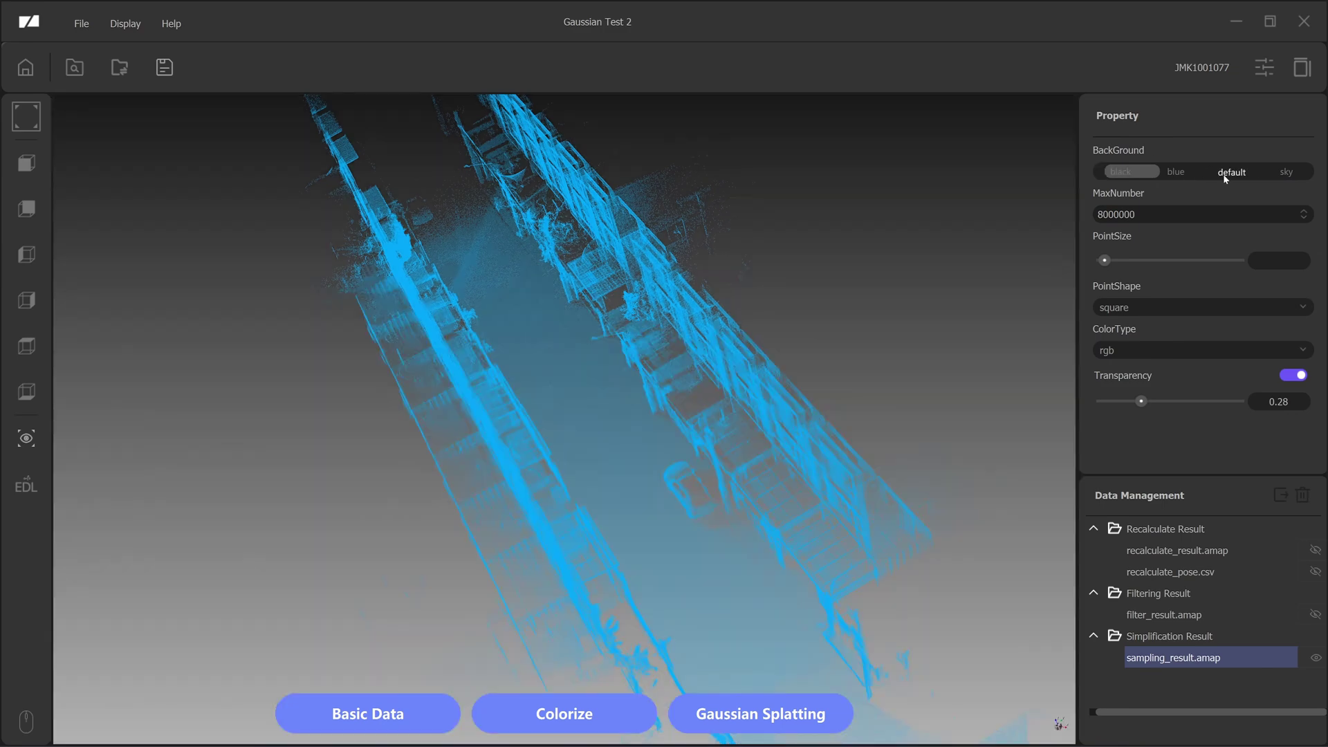
pyautogui.click(1174, 178)
pyautogui.click(1293, 175)
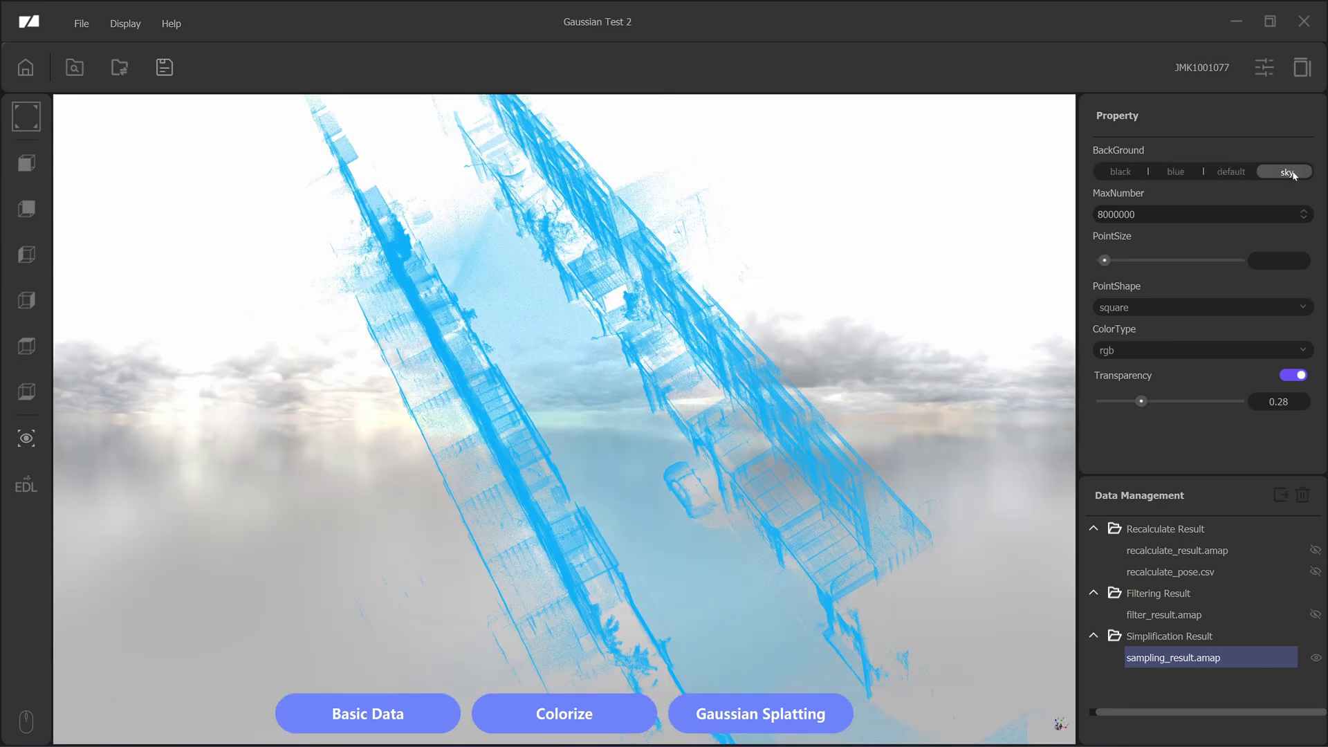
pyautogui.click(1184, 175)
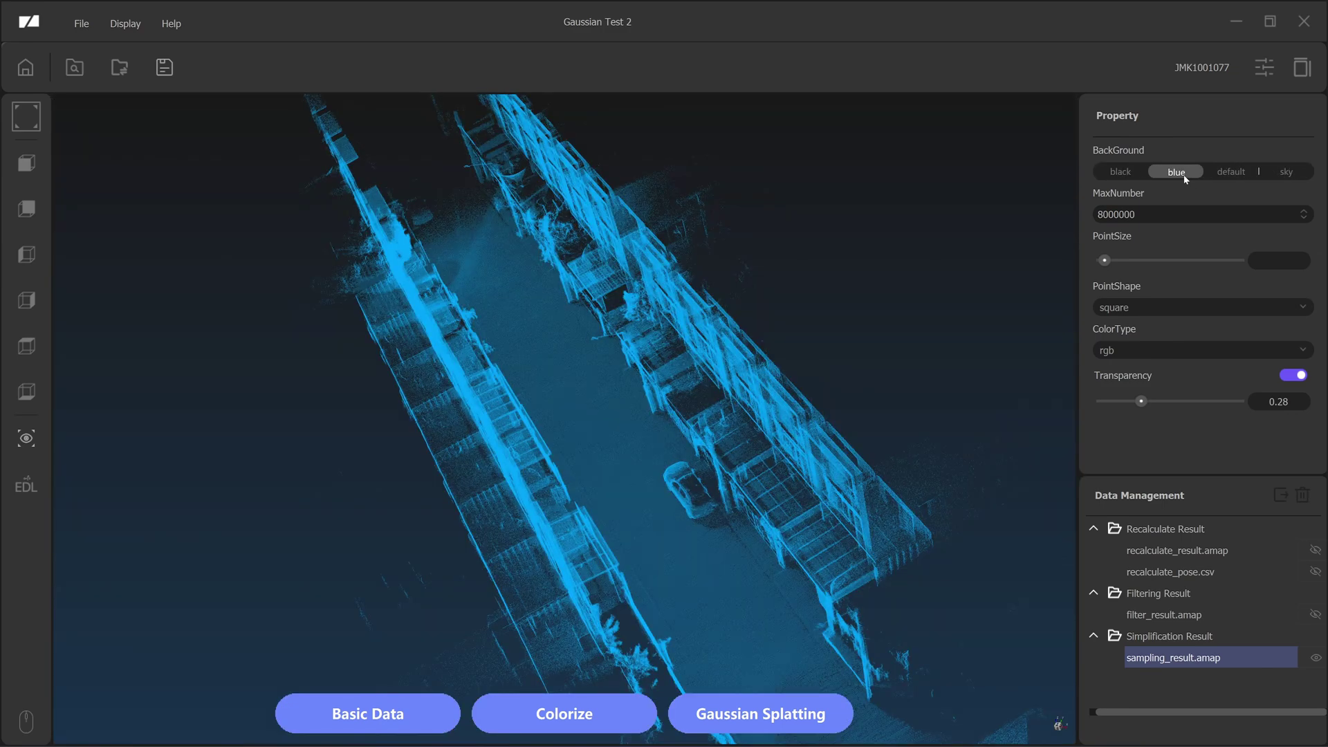
pyautogui.moveTo(685, 290); pyautogui.dragTo(647, 424)
pyautogui.click(1121, 173)
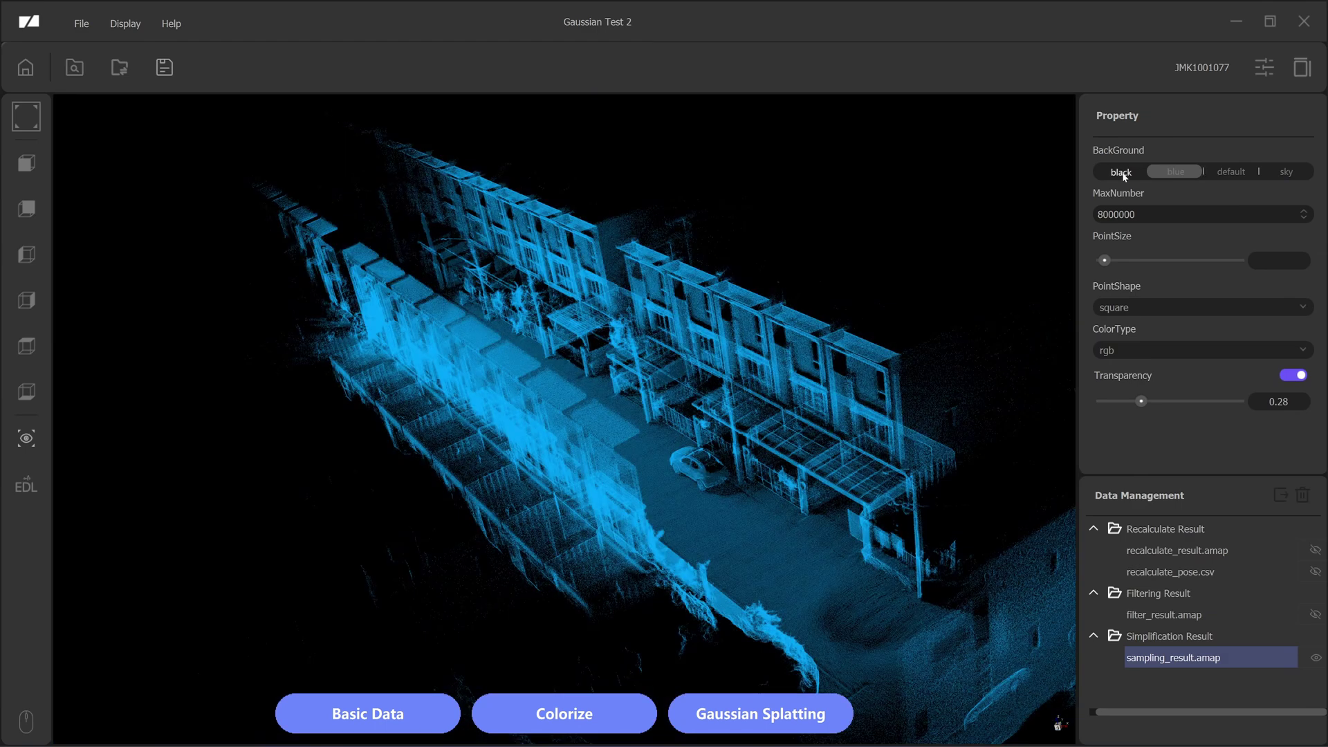
pyautogui.moveTo(830, 377); pyautogui.dragTo(737, 444)
pyautogui.moveTo(637, 460); pyautogui.dragTo(636, 470)
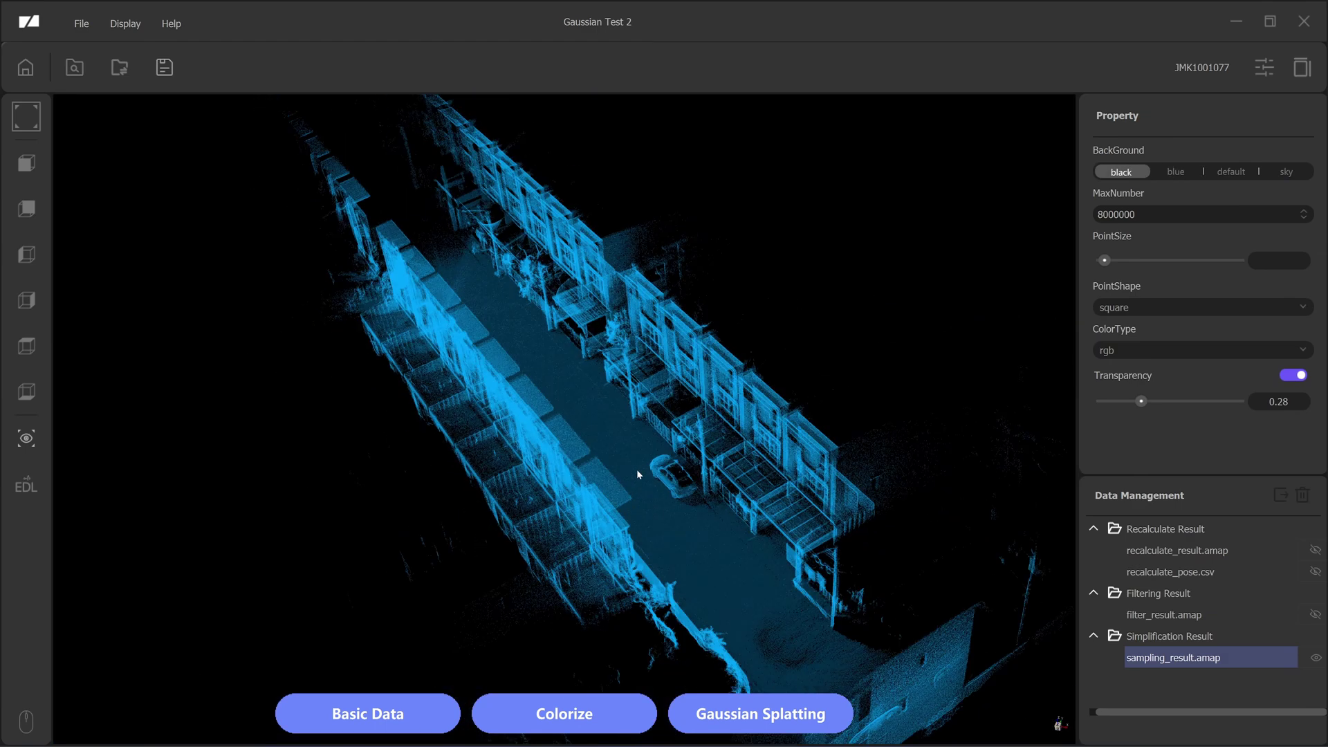
# Run Colorize processing on Gaussian Test 2 with Point Cloud Coloring, choosing the scenario type
pyautogui.click(613, 707)
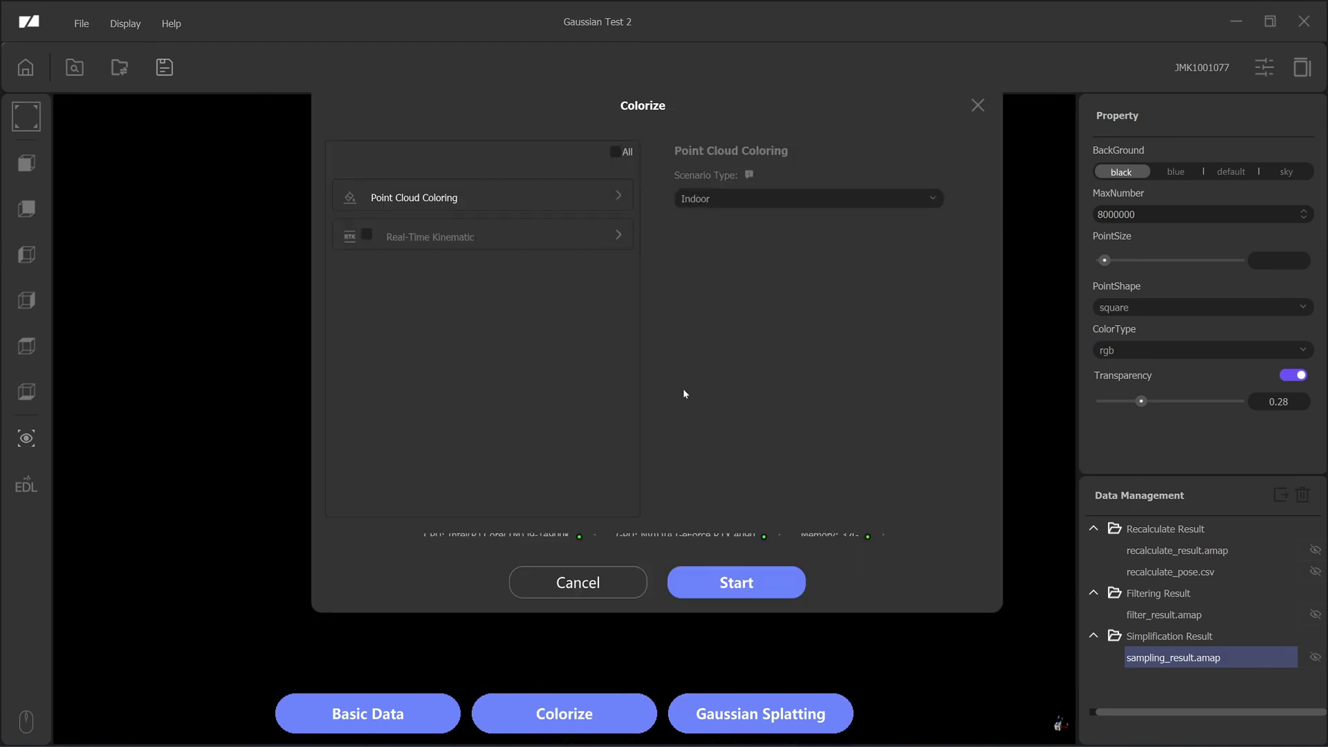
pyautogui.click(727, 228)
pyautogui.click(725, 587)
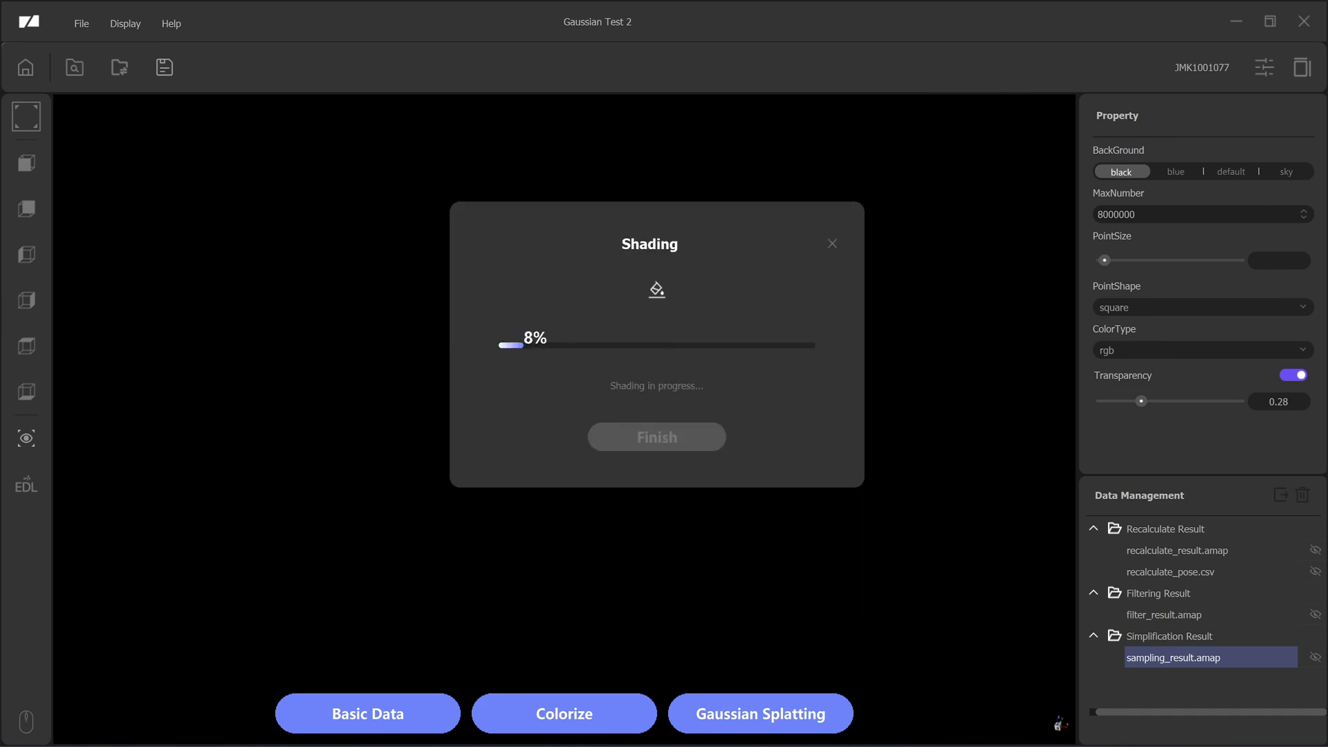
# Switch to Task Manager and check the GPU and CPU performance graphs while the shading runs
pyautogui.hotkey('ctrl', 'shift', 'Escape')
pyautogui.click(49, 84)
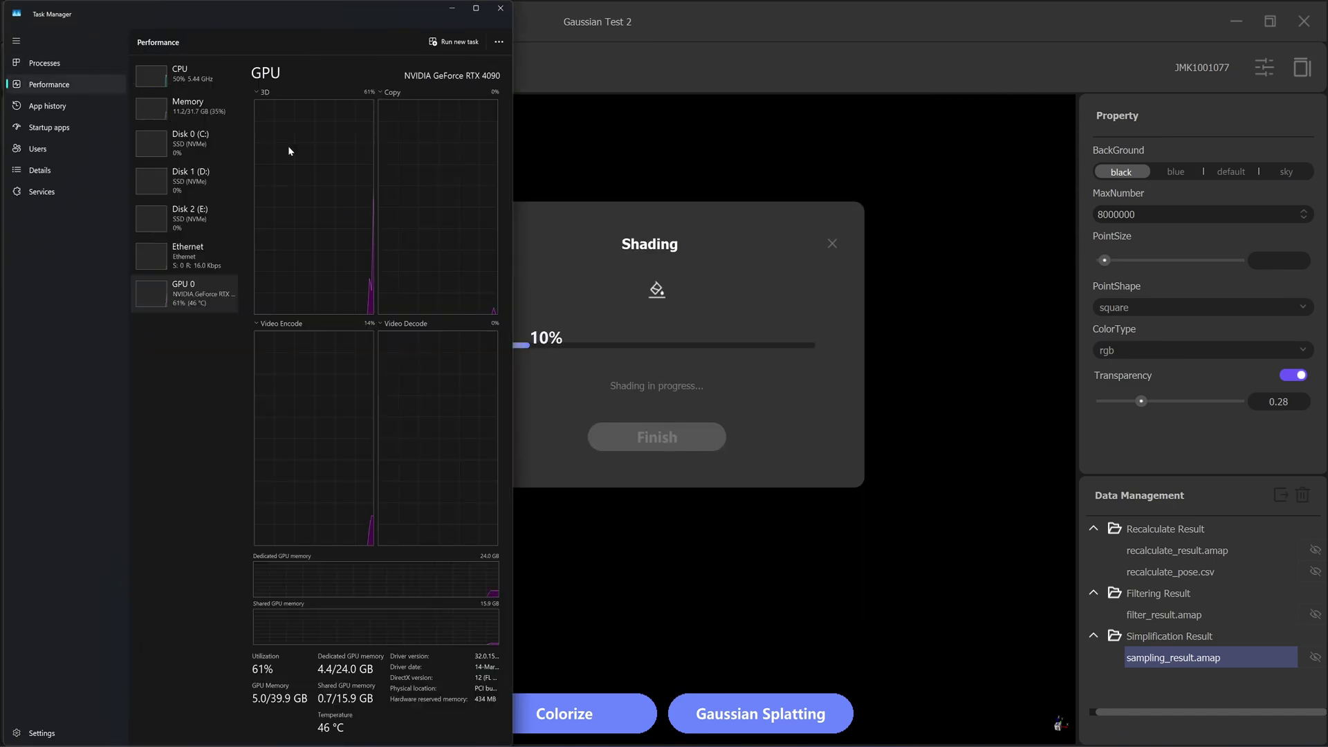
pyautogui.click(206, 80)
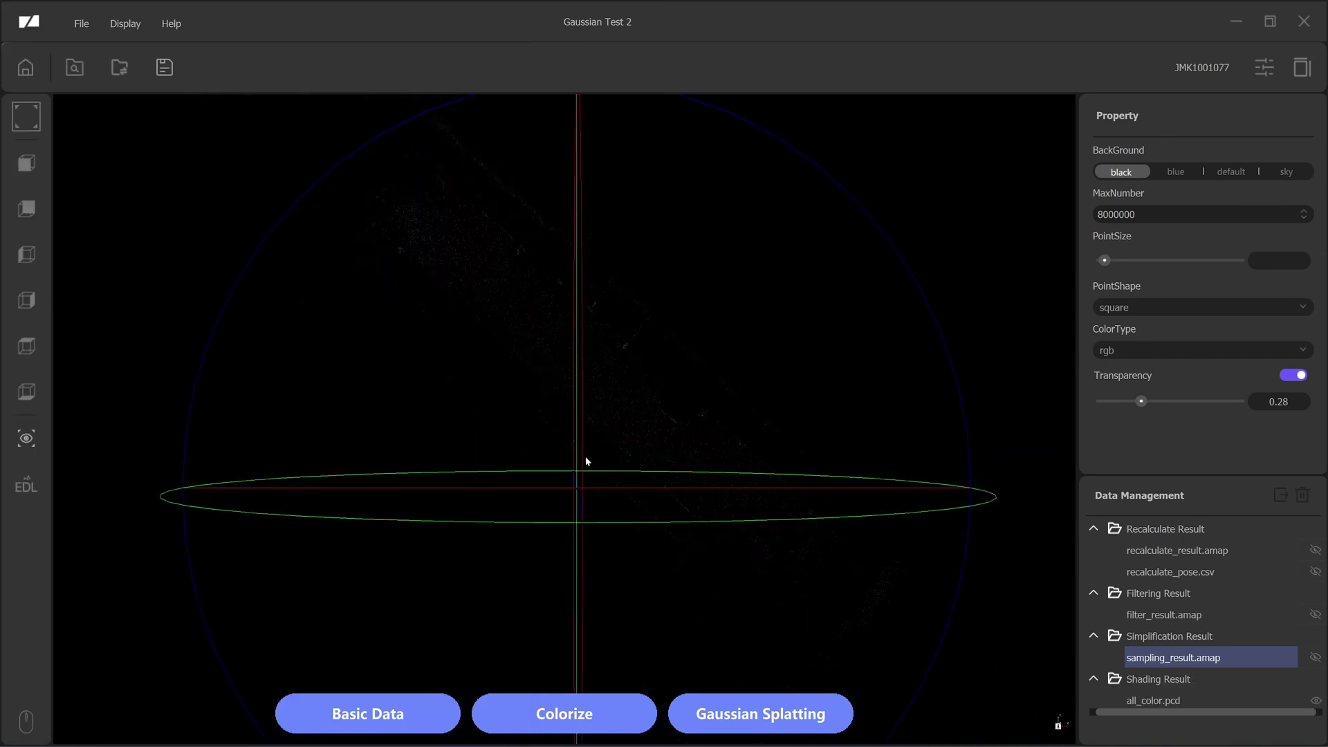
# Examine the colourised point cloud along the house row, comparing its appearance with Transparency off and on
pyautogui.moveTo(586, 459)
pyautogui.mouseDown()
pyautogui.moveTo(557, 302)
pyautogui.moveTo(518, 400)
pyautogui.mouseUp()
pyautogui.moveTo(541, 466); pyautogui.dragTo(474, 349)
pyautogui.scroll(5, 475, 349)
pyautogui.scroll(-5, 475, 351)
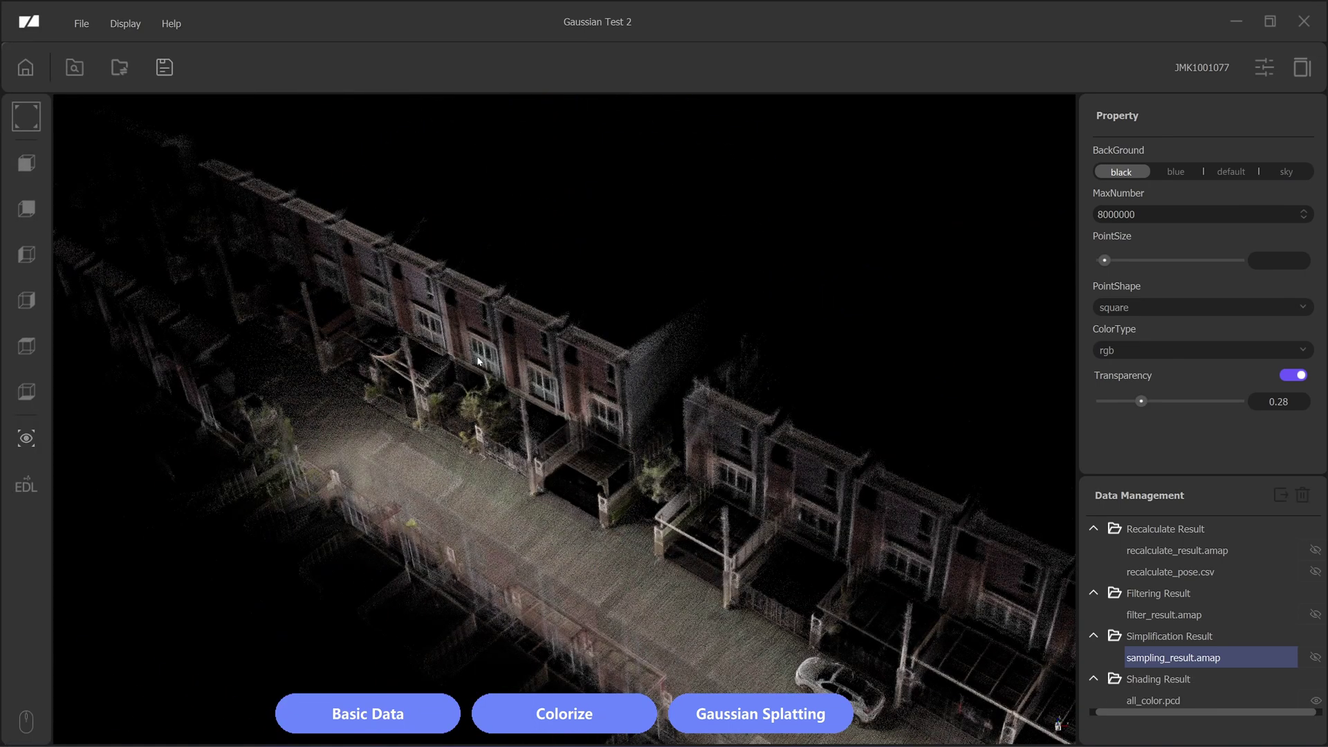
pyautogui.click(1298, 376)
pyautogui.click(1300, 377)
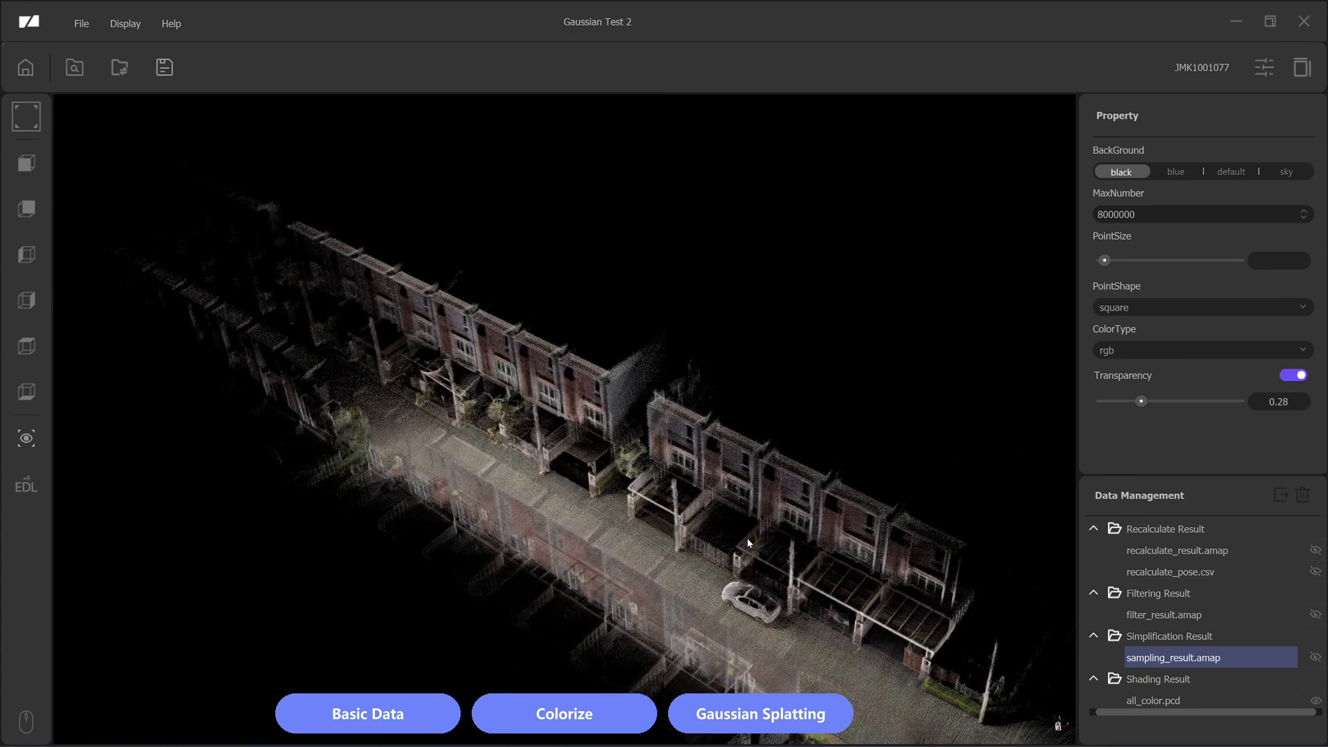
# Examine the colourised street from other angles, covering the canopies, the parked car and both rows of houses
pyautogui.moveTo(649, 573); pyautogui.dragTo(584, 541)
pyautogui.scroll(2, 582, 538)
pyautogui.moveTo(402, 318); pyautogui.dragTo(527, 289, button='right')
pyautogui.scroll(-3, 523, 301)
pyautogui.moveTo(521, 308); pyautogui.dragTo(662, 506)
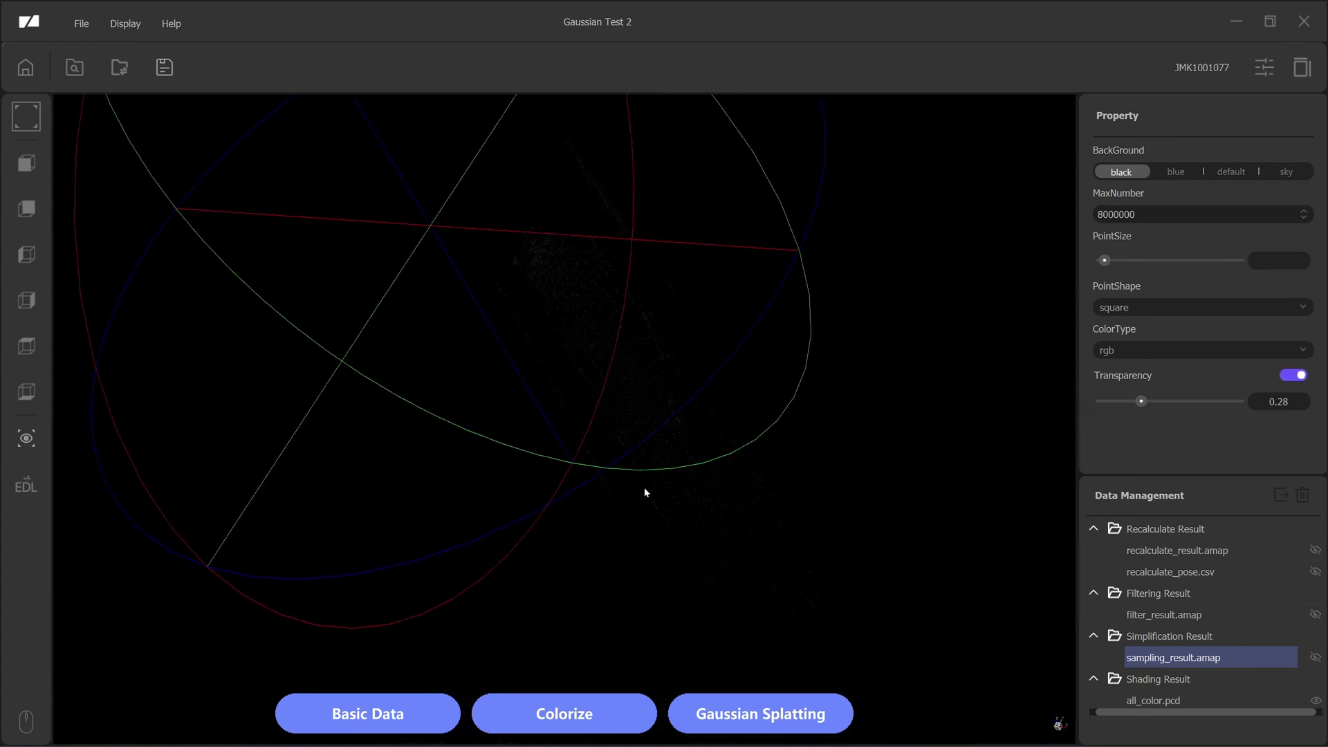
pyautogui.moveTo(572, 335); pyautogui.dragTo(671, 513)
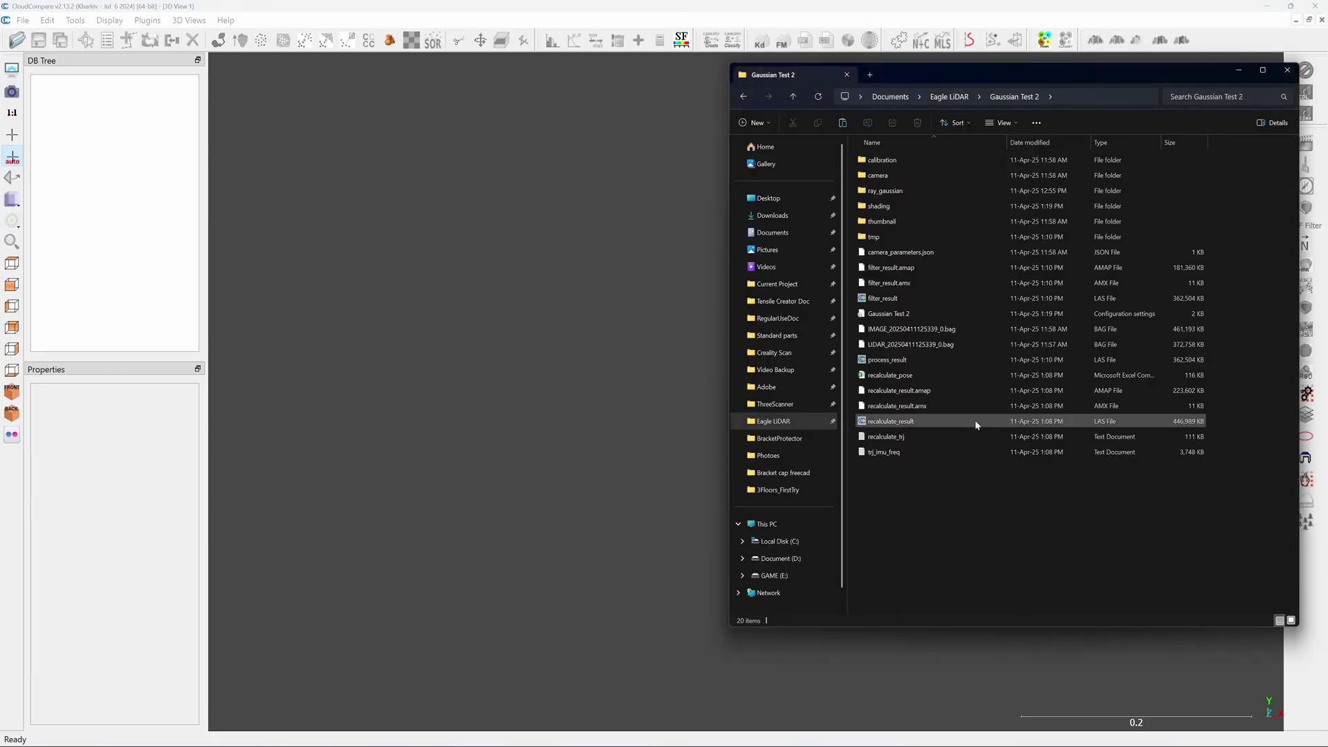
# Load the process_result LAS file from the Gaussian Test 2 folder into CloudCompare with all standard fields
pyautogui.moveTo(651, 351); pyautogui.dragTo(580, 350)
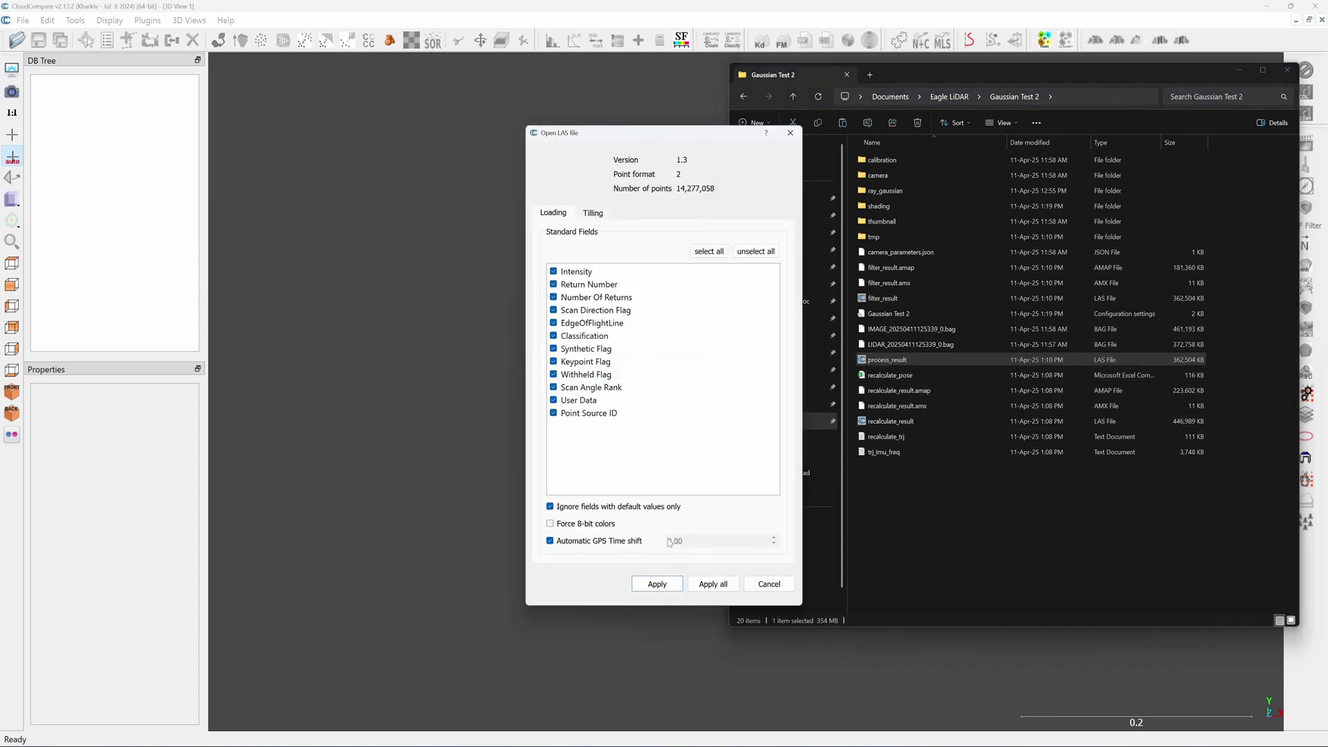
pyautogui.click(654, 585)
pyautogui.click(561, 481)
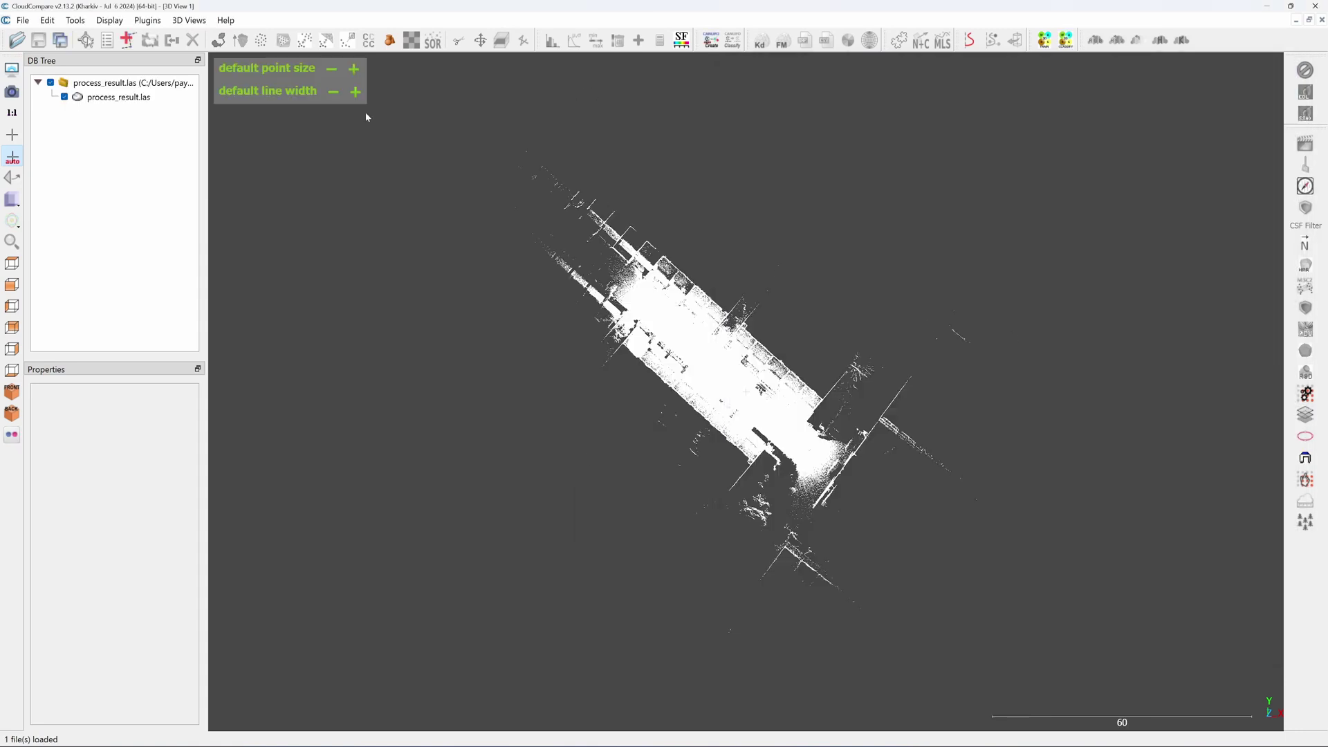
# Display the process_result.las cloud with EyeDome Lighting and give it a uniform yellow-green colour
pyautogui.click(128, 102)
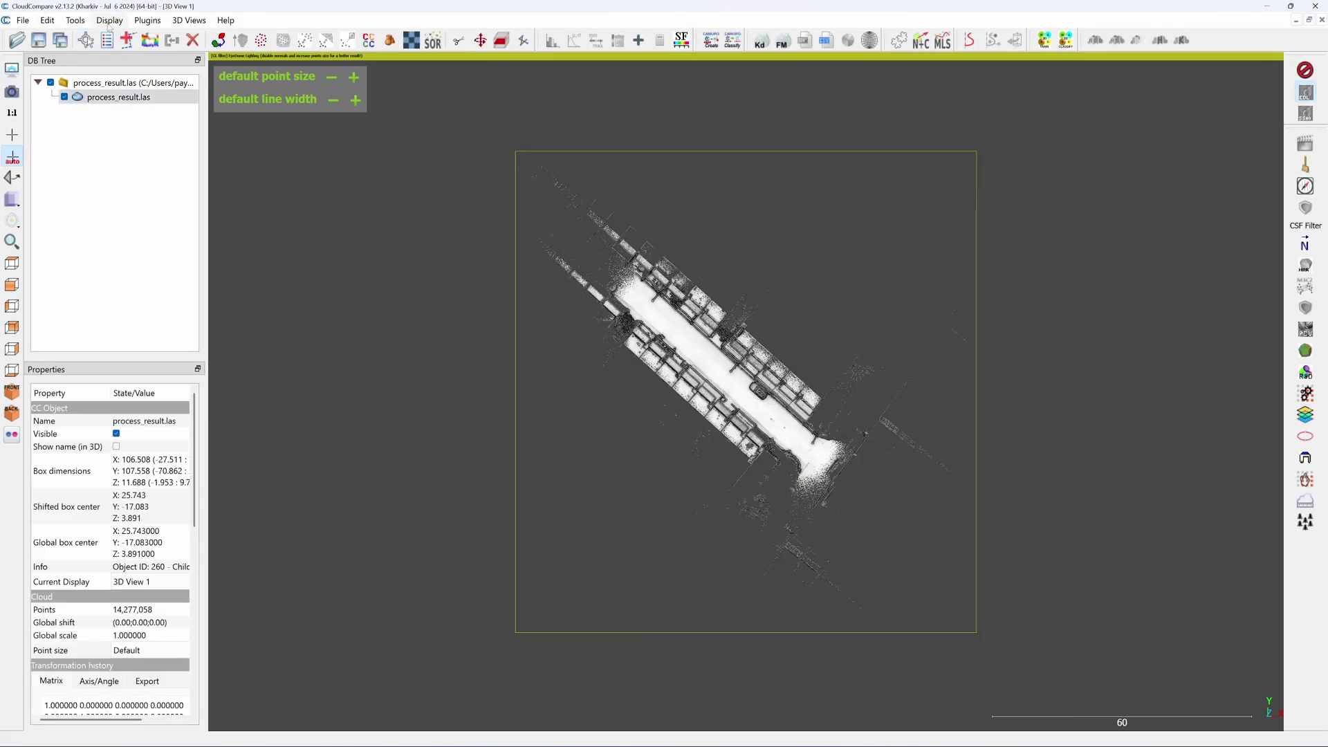
pyautogui.click(47, 20)
pyautogui.click(225, 37)
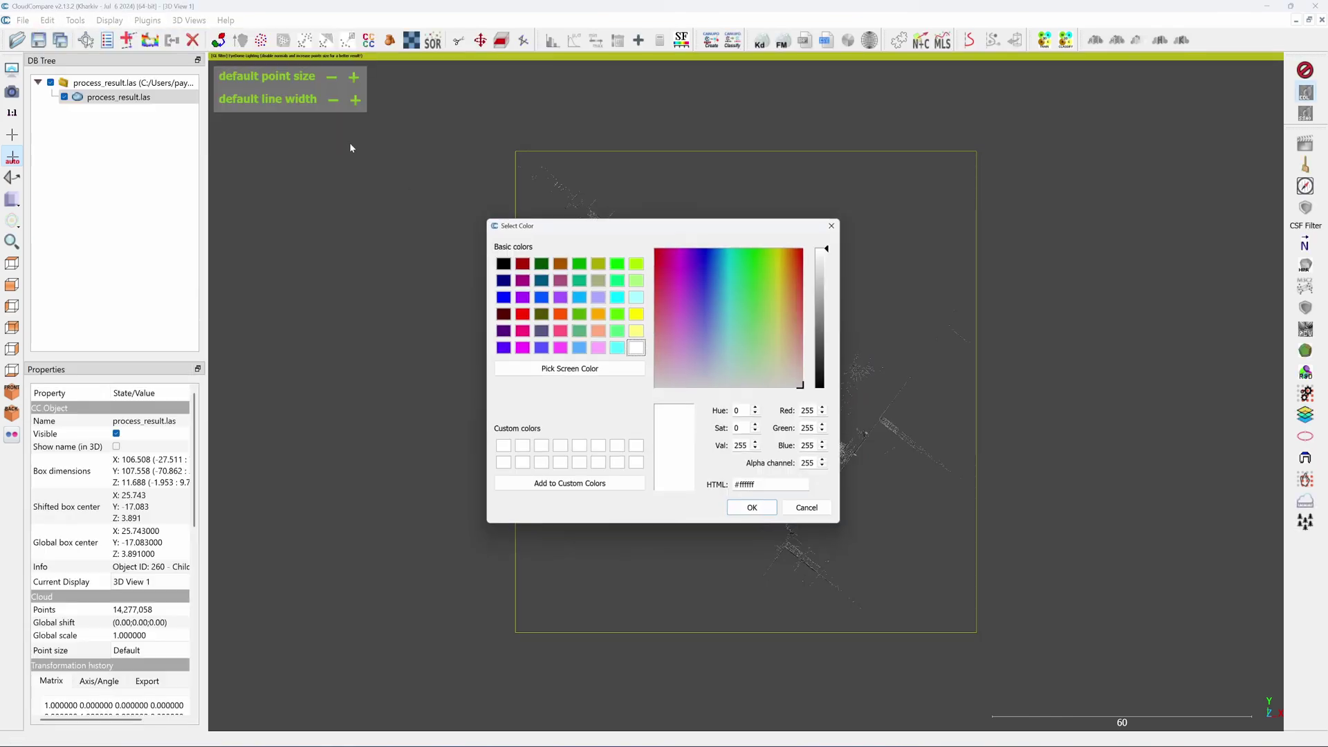
pyautogui.click(633, 263)
pyautogui.click(755, 511)
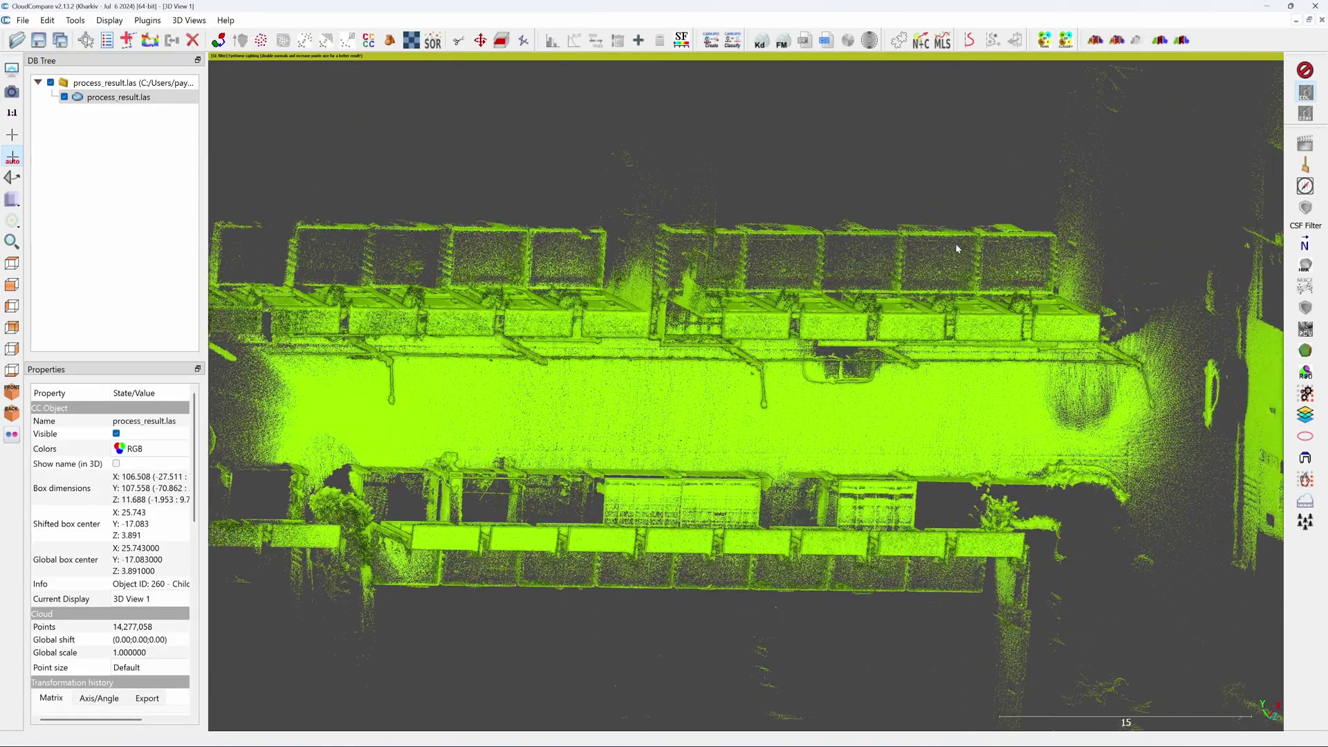
# Examine the green point cloud from above and up close at the canopies, gate pillars and fences
pyautogui.moveTo(957, 248); pyautogui.dragTo(546, 314)
pyautogui.press('8')
pyautogui.scroll(5, 792, 208)
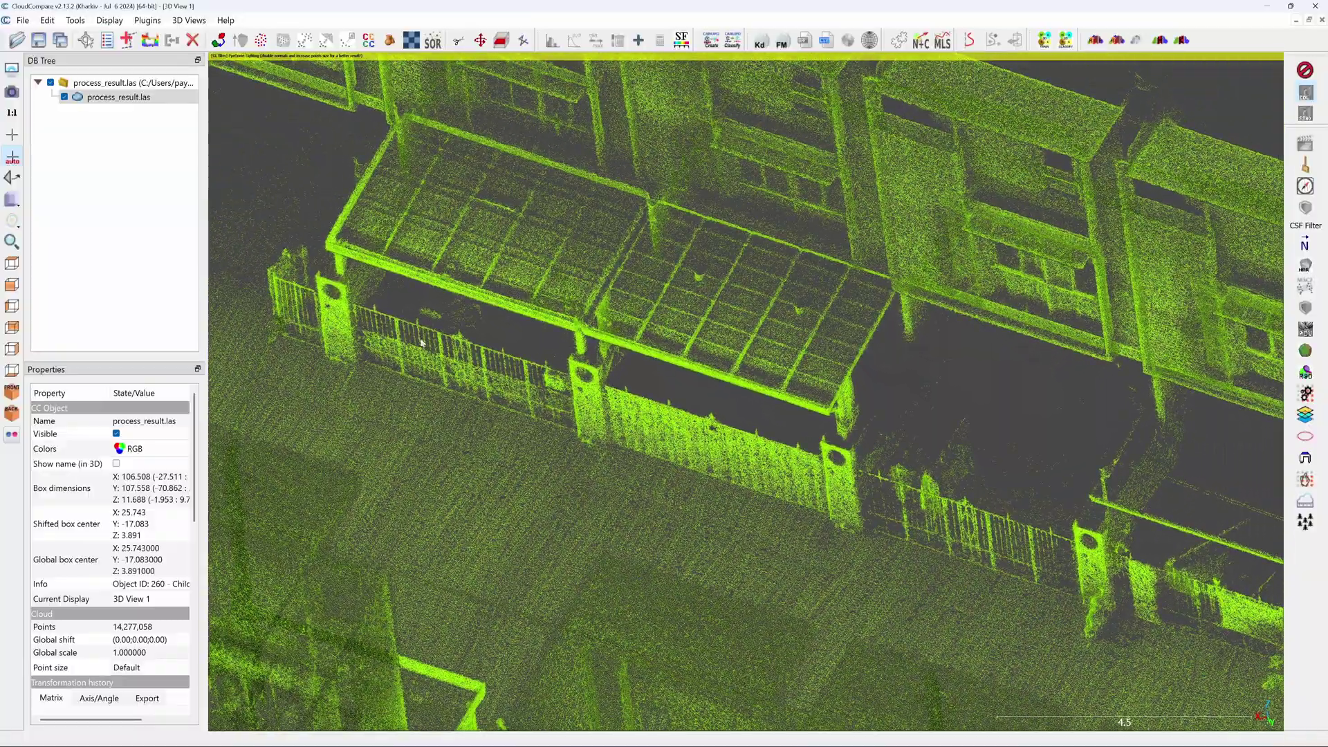
pyautogui.moveTo(879, 556); pyautogui.dragTo(878, 556)
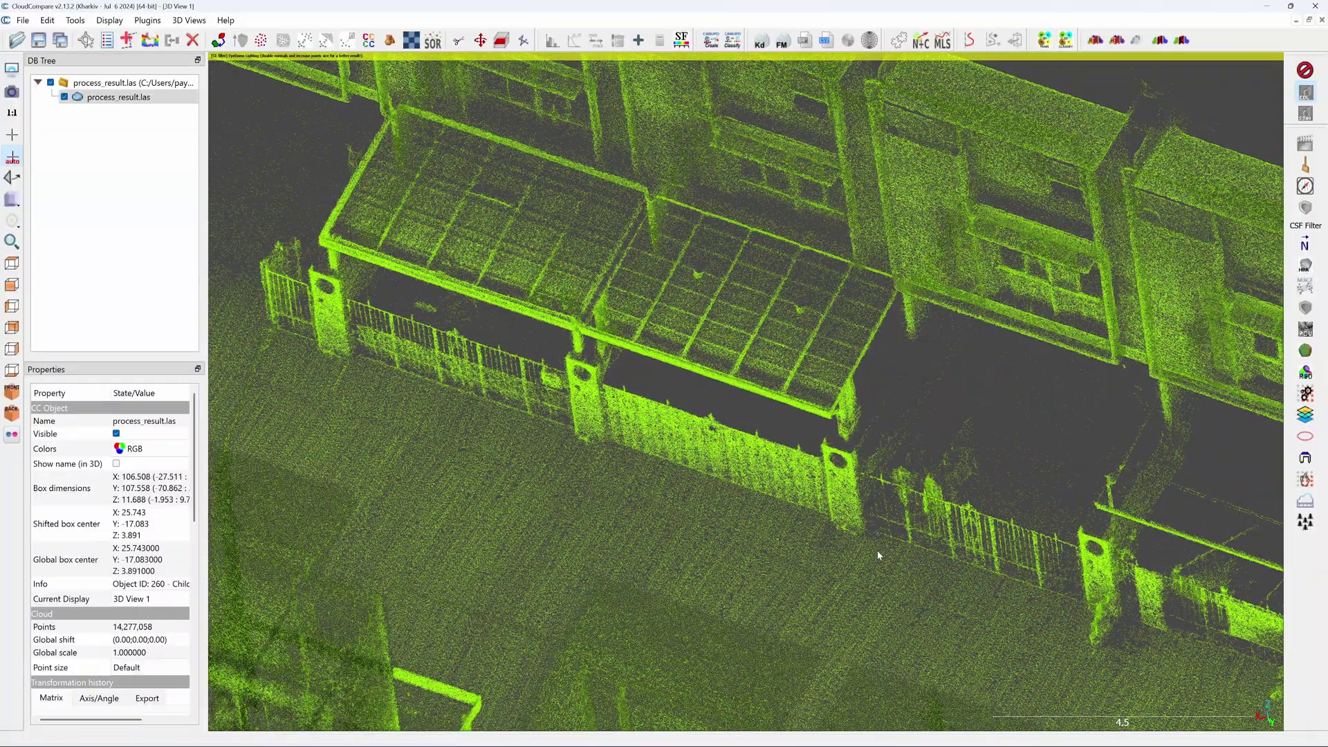
pyautogui.scroll(3, 816, 512)
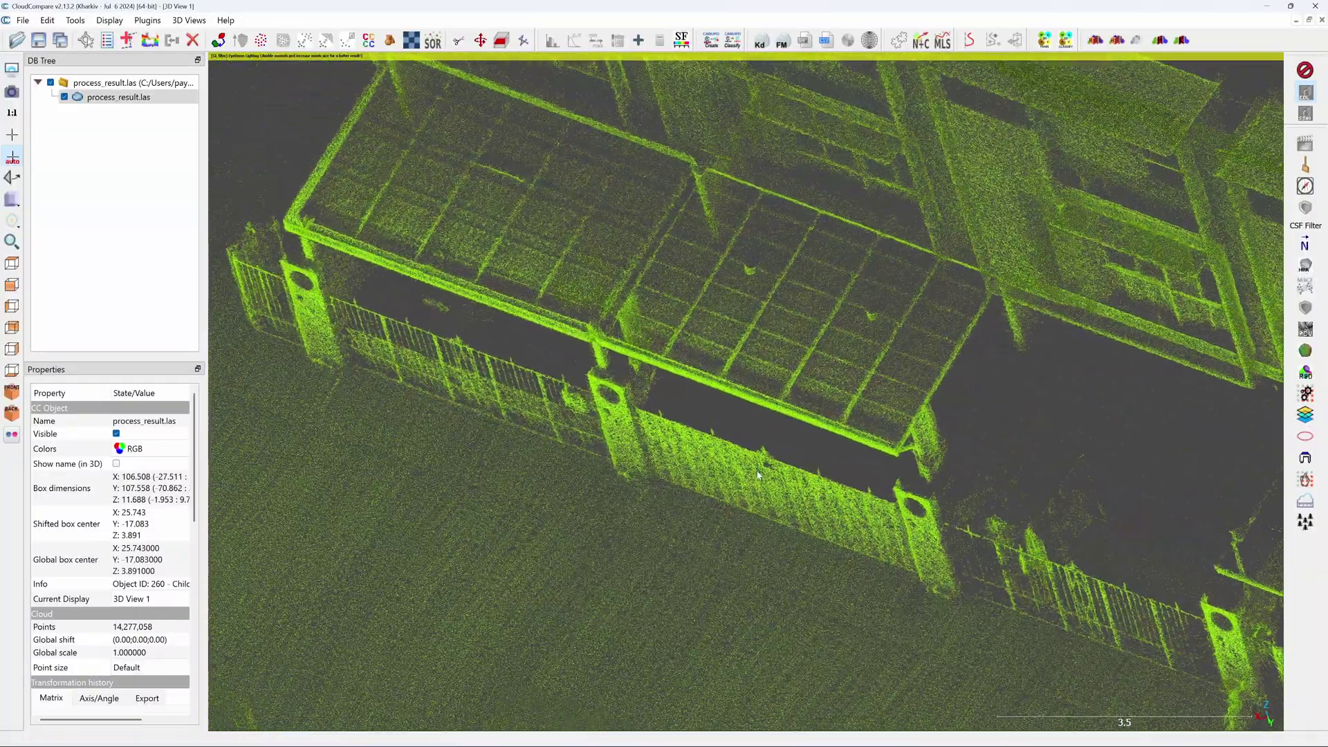
pyautogui.moveTo(757, 475); pyautogui.dragTo(932, 584)
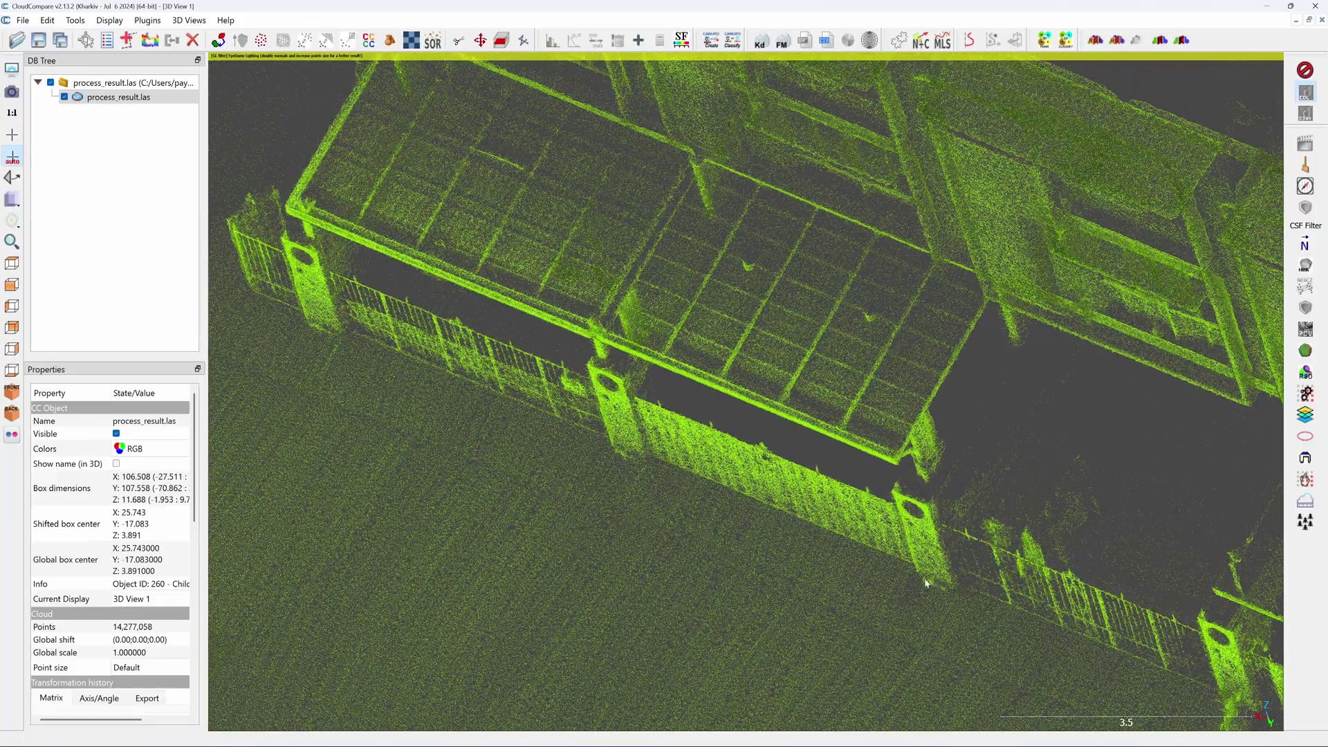
pyautogui.moveTo(558, 436); pyautogui.dragTo(799, 487, button='right')
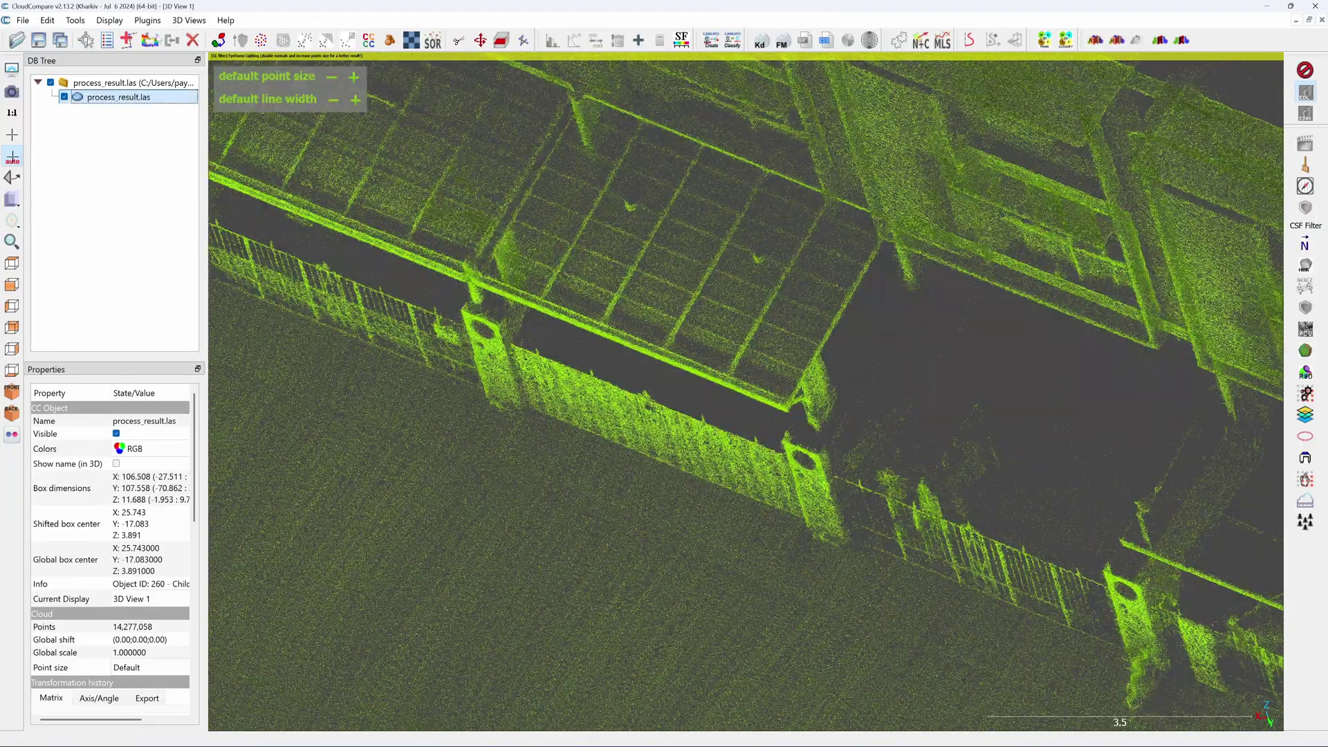
# Measure the distance between the two pillars on either side of the gate beneath the canopy using two picked points
pyautogui.click(86, 41)
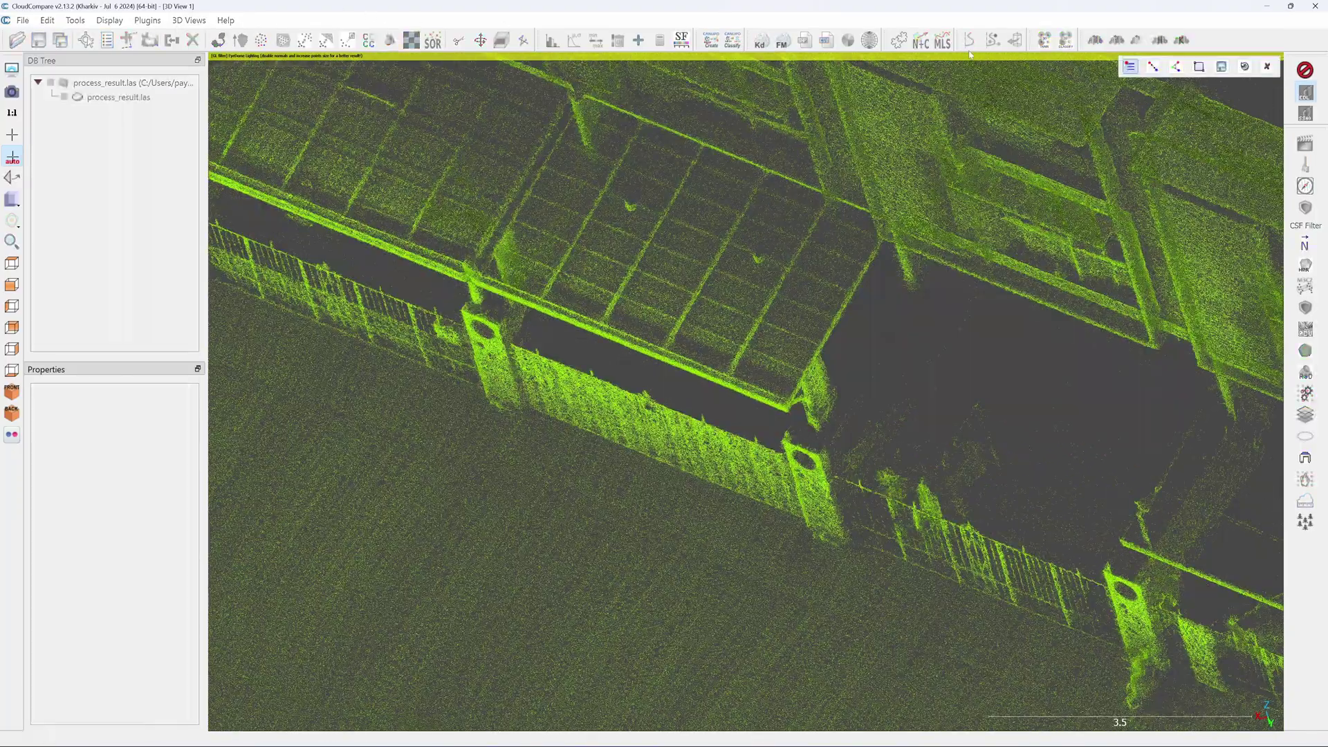
pyautogui.click(1154, 66)
pyautogui.scroll(5, 960, 365)
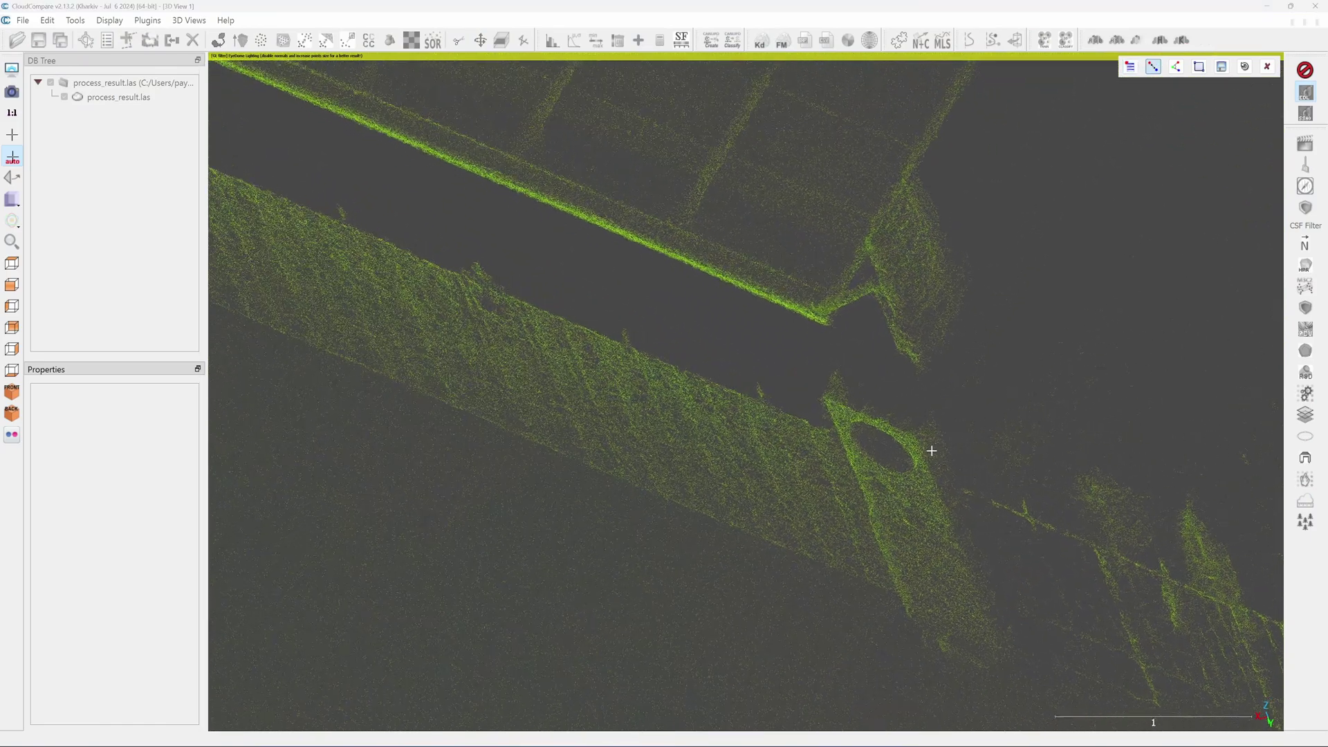
pyautogui.click(942, 470)
pyautogui.moveTo(814, 461); pyautogui.dragTo(439, 336)
pyautogui.click(439, 335)
pyautogui.moveTo(609, 423); pyautogui.dragTo(946, 479)
pyautogui.scroll(-6, 999, 445)
pyautogui.scroll(-2, 866, 483)
pyautogui.moveTo(532, 300); pyautogui.dragTo(823, 346, button='right')
pyautogui.moveTo(837, 350); pyautogui.dragTo(1114, 143)
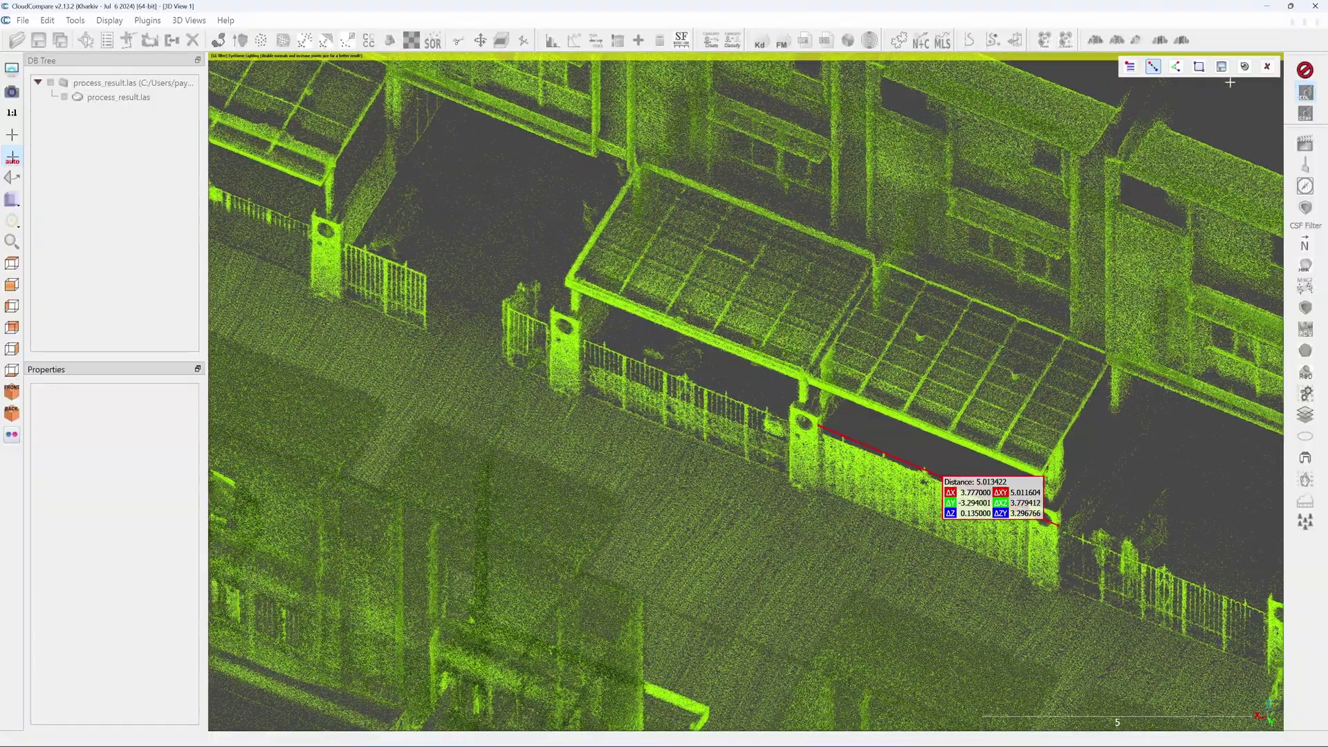
pyautogui.scroll(8, 897, 378)
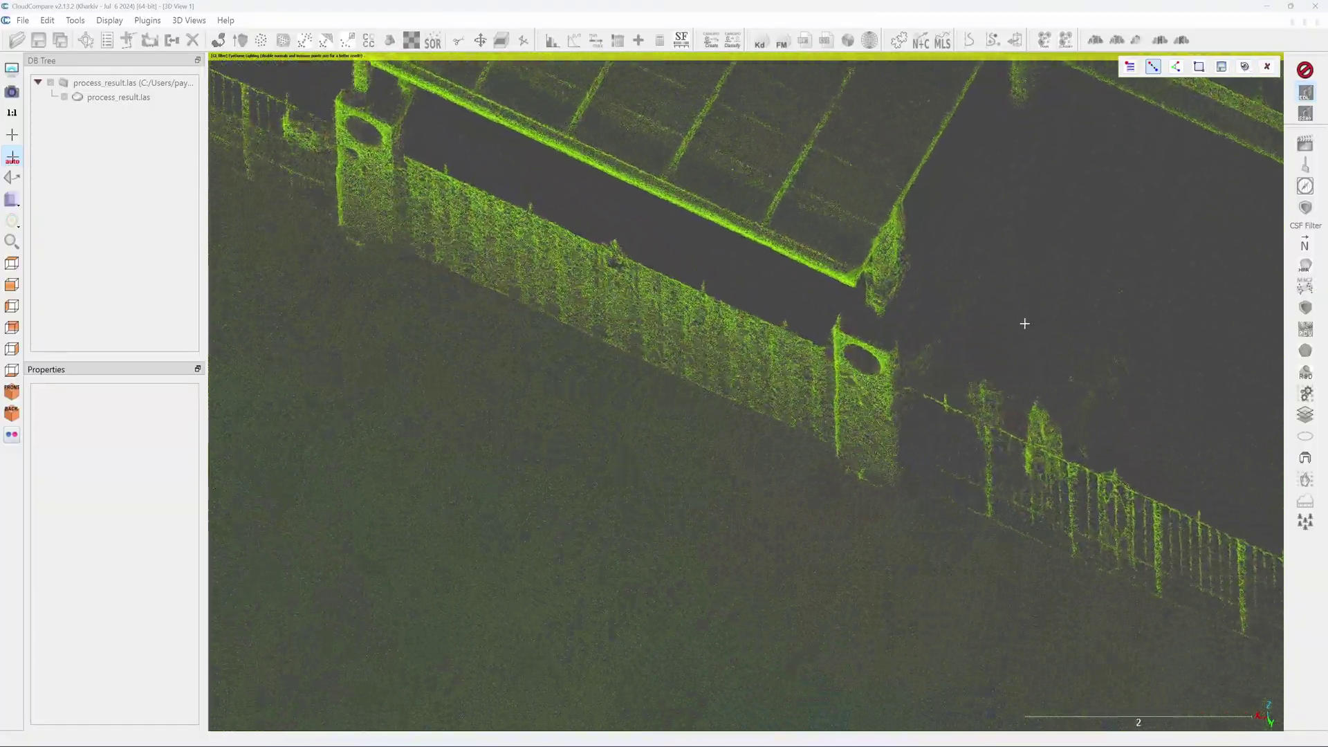
# Measure the distance between gate pillars farther apart along the same side of the street using two picked points, and end point picking
pyautogui.click(838, 353)
pyautogui.scroll(-6, 838, 353)
pyautogui.moveTo(484, 228); pyautogui.dragTo(1079, 512, button='right')
pyautogui.scroll(-1, 613, 305)
pyautogui.moveTo(614, 305); pyautogui.dragTo(803, 397, button='right')
pyautogui.scroll(2, 560, 313)
pyautogui.scroll(5, 560, 314)
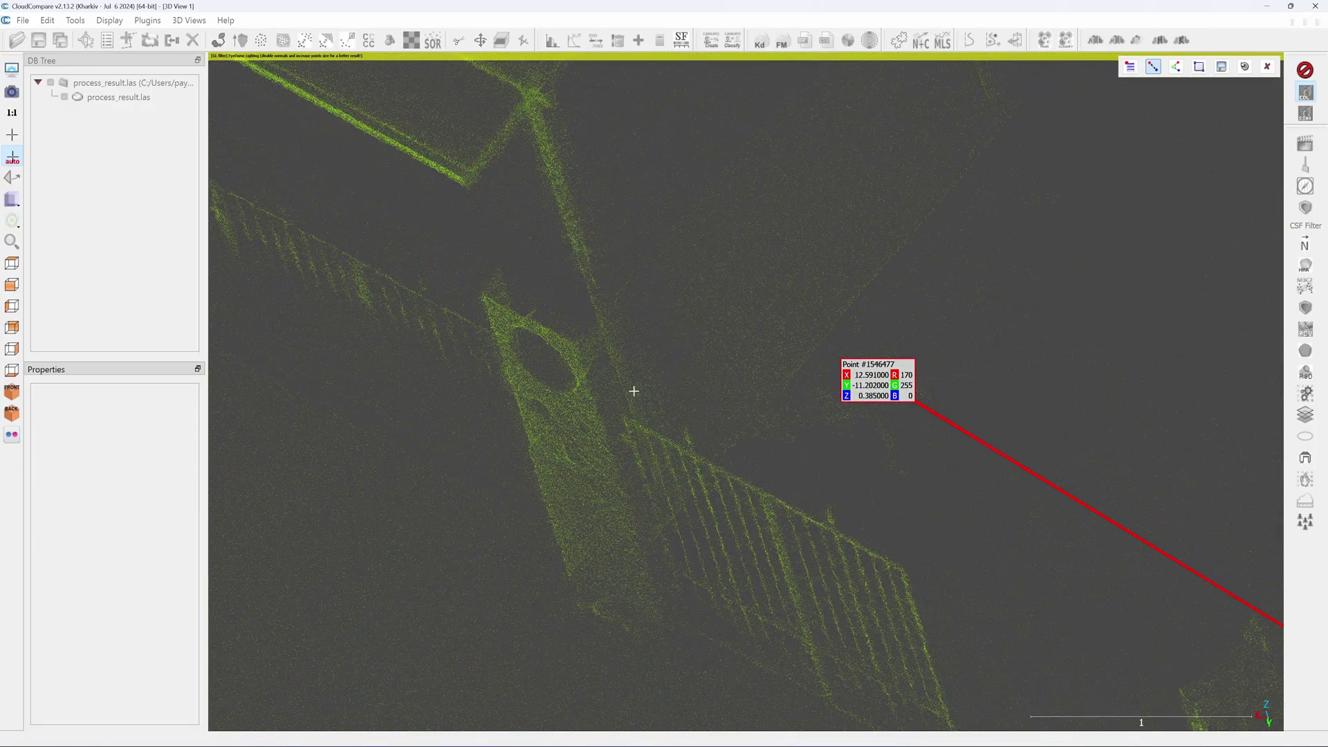
pyautogui.click(593, 380)
pyautogui.moveTo(631, 391); pyautogui.dragTo(894, 372)
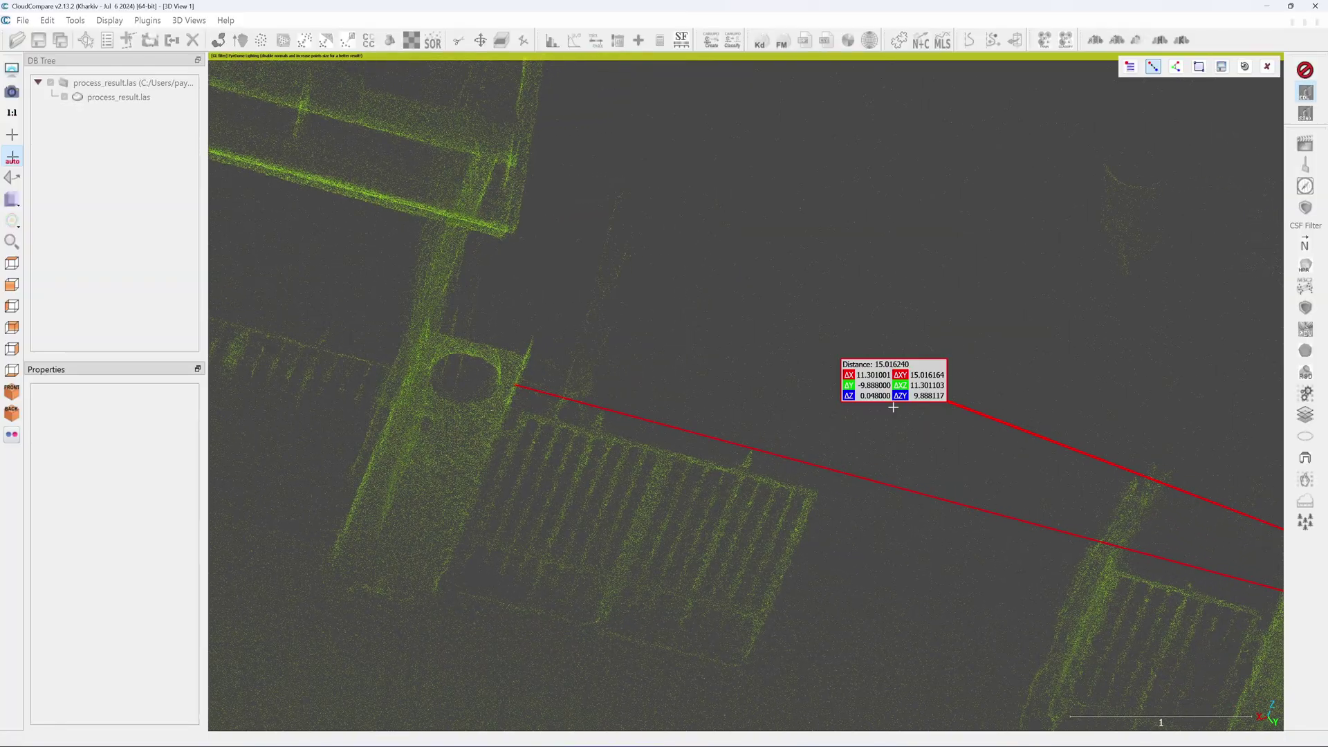
pyautogui.scroll(-10, 893, 407)
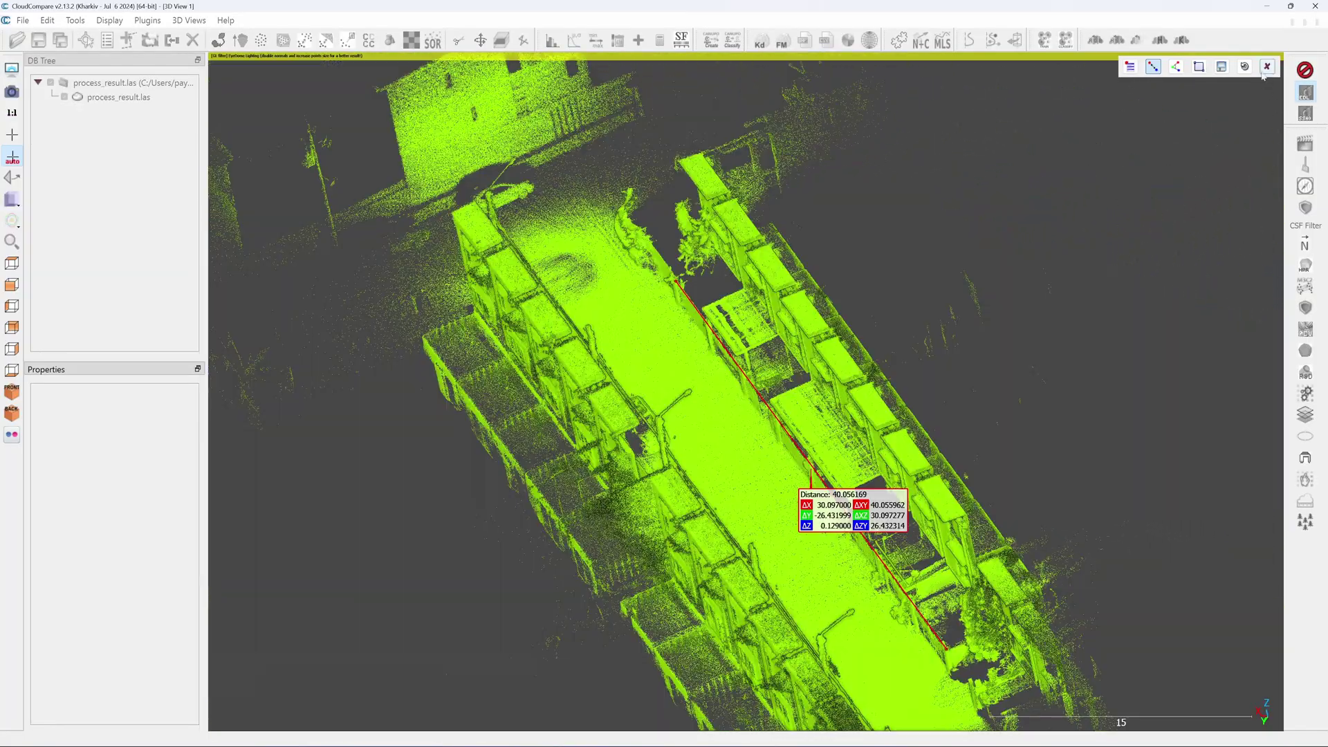
pyautogui.click(1268, 67)
# Load the all_color.pcd cloud from the shading folder of Gaussian Test 2 into the same 3D view
pyautogui.moveTo(924, 240); pyautogui.dragTo(823, 277)
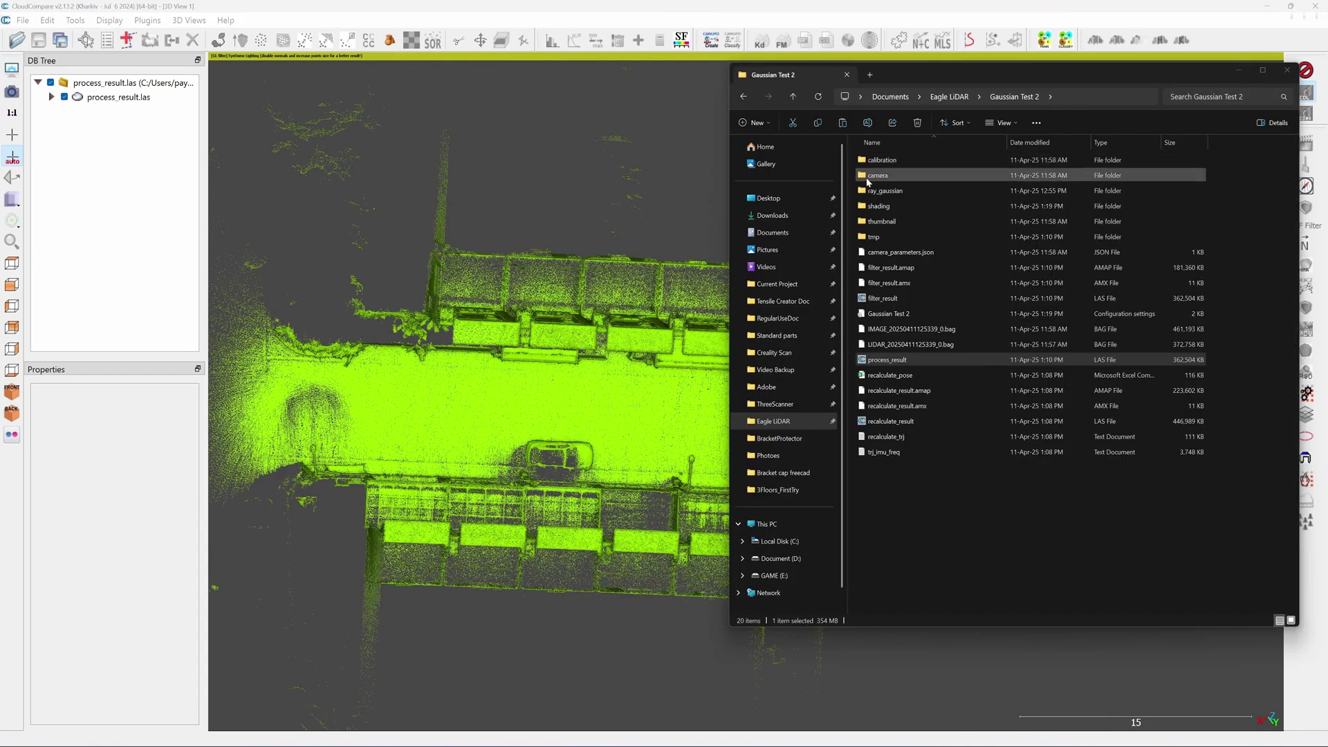
pyautogui.click(867, 206)
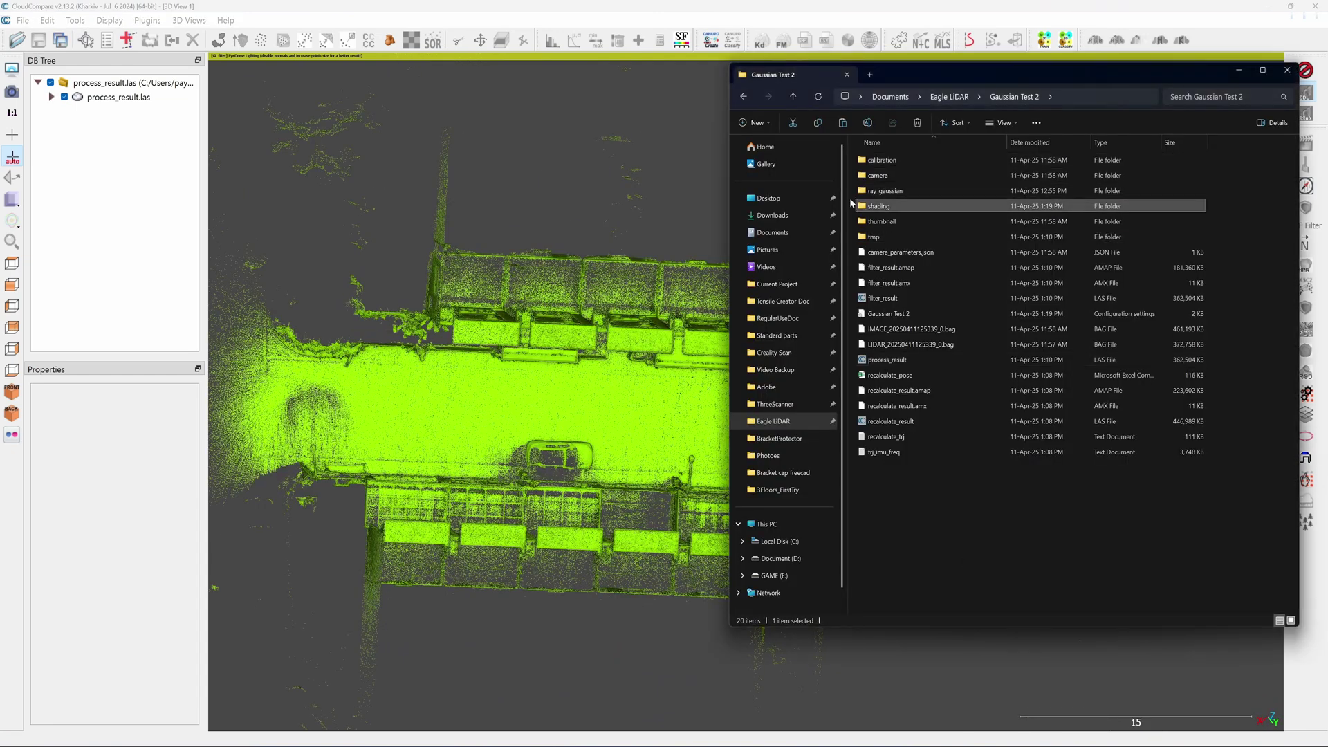
pyautogui.doubleClick(862, 207)
pyautogui.moveTo(882, 175)
pyautogui.mouseDown()
pyautogui.moveTo(717, 238)
pyautogui.moveTo(647, 246)
pyautogui.moveTo(728, 223)
pyautogui.mouseUp()
# Examine how the green process_result cloud and the all_color cloud overlap at the walls, pillars, house fronts and road, from above and up close
pyautogui.scroll(10, 727, 224)
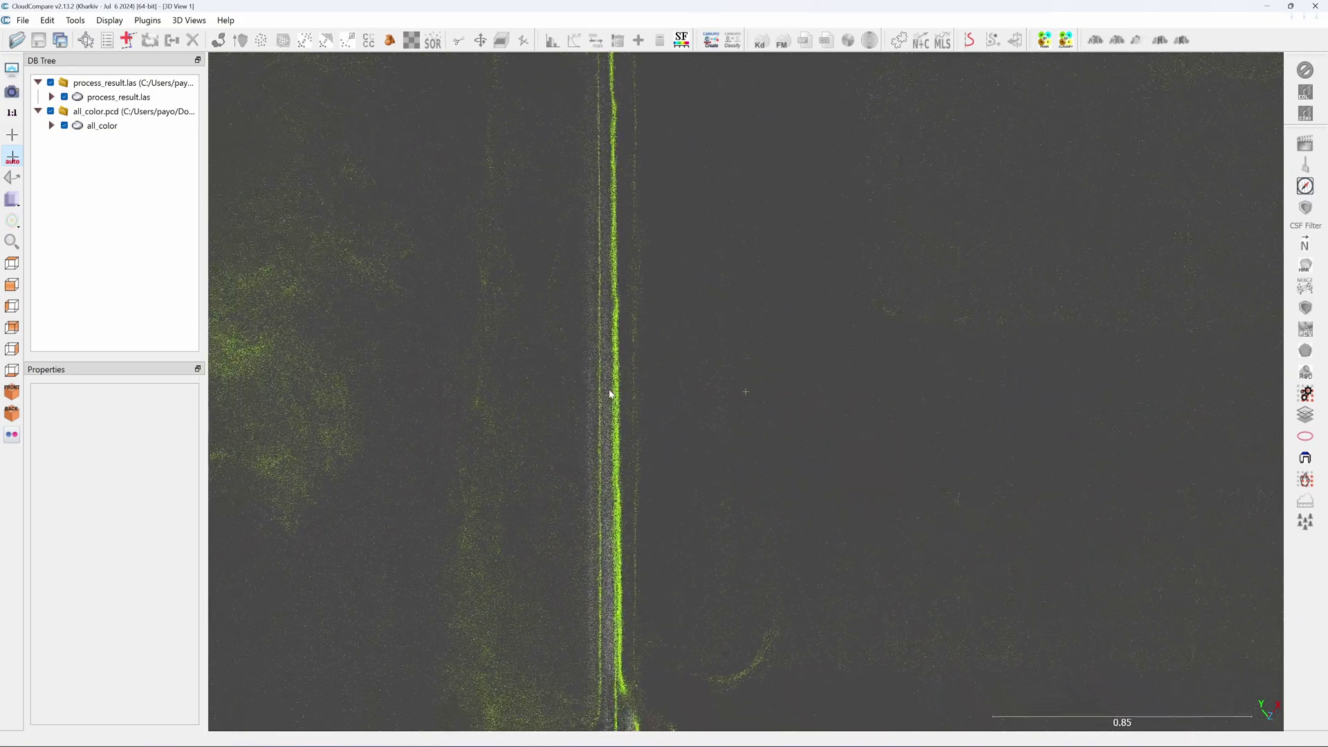
pyautogui.scroll(-5, 706, 450)
pyautogui.scroll(6, 649, 428)
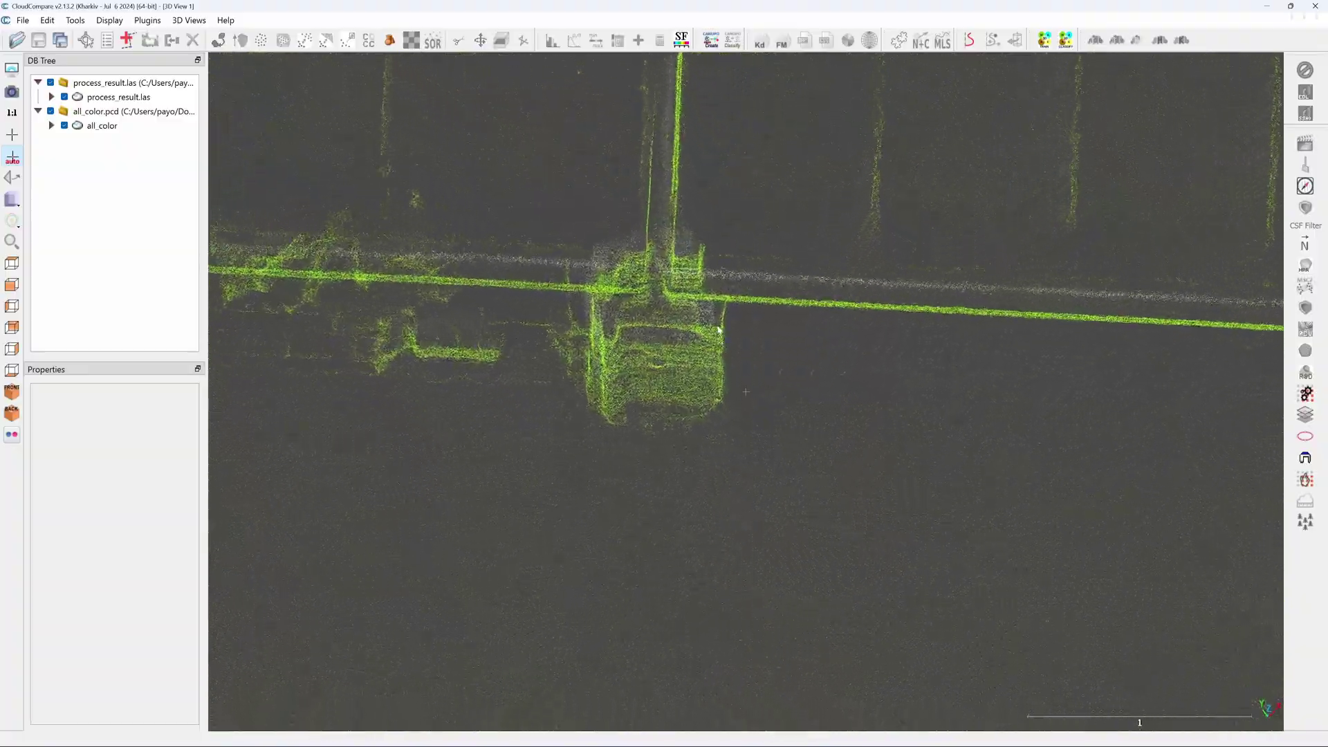
pyautogui.scroll(-18, 773, 464)
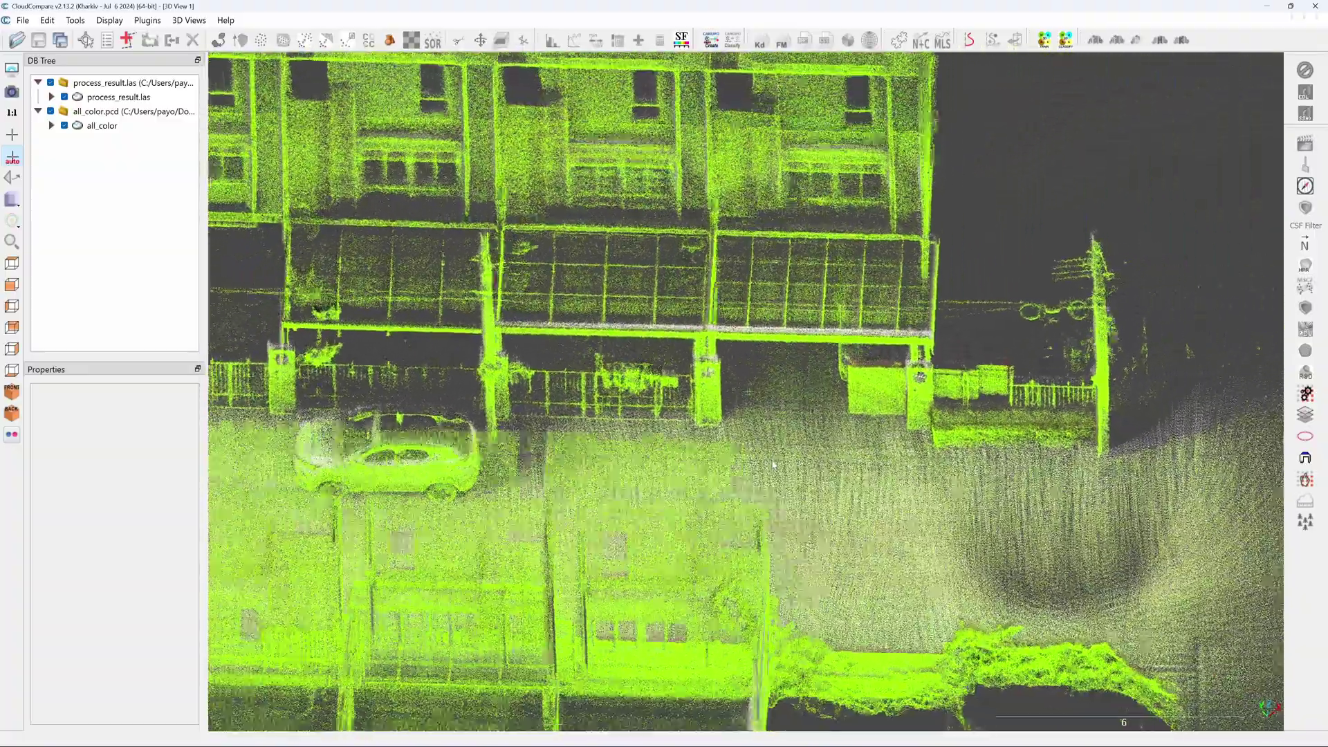
pyautogui.moveTo(773, 465); pyautogui.dragTo(664, 449)
pyautogui.moveTo(664, 450); pyautogui.dragTo(830, 526, button='right')
pyautogui.moveTo(830, 526); pyautogui.dragTo(446, 462)
pyautogui.scroll(8, 924, 548)
pyautogui.scroll(-8, 924, 548)
pyautogui.scroll(8, 553, 484)
pyautogui.moveTo(775, 402); pyautogui.dragTo(657, 449)
pyautogui.scroll(-15, 972, 388)
pyautogui.moveTo(485, 408); pyautogui.dragTo(623, 422, button='right')
pyautogui.scroll(15, 616, 421)
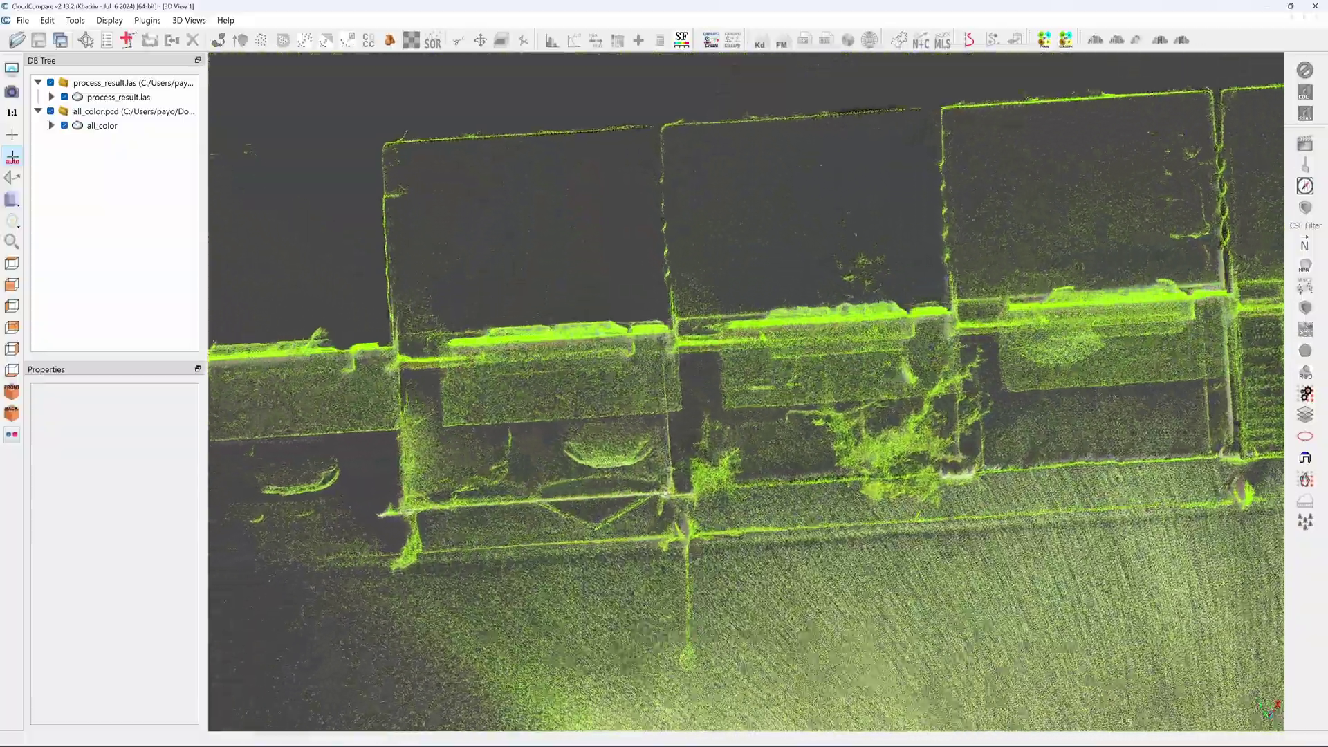
pyautogui.moveTo(674, 443); pyautogui.dragTo(740, 530)
pyautogui.scroll(10, 740, 530)
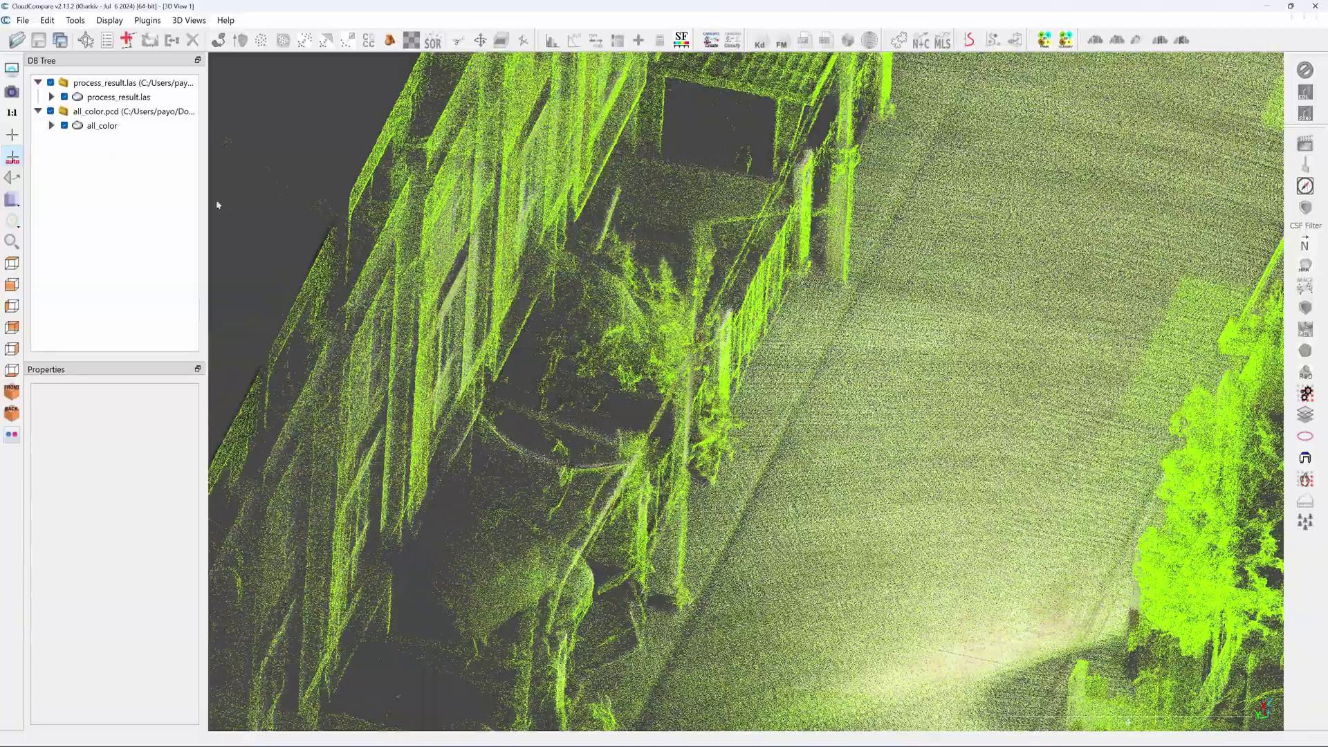
# Hide the process_result.las cloud so that only the all_color cloud is displayed
pyautogui.click(110, 97)
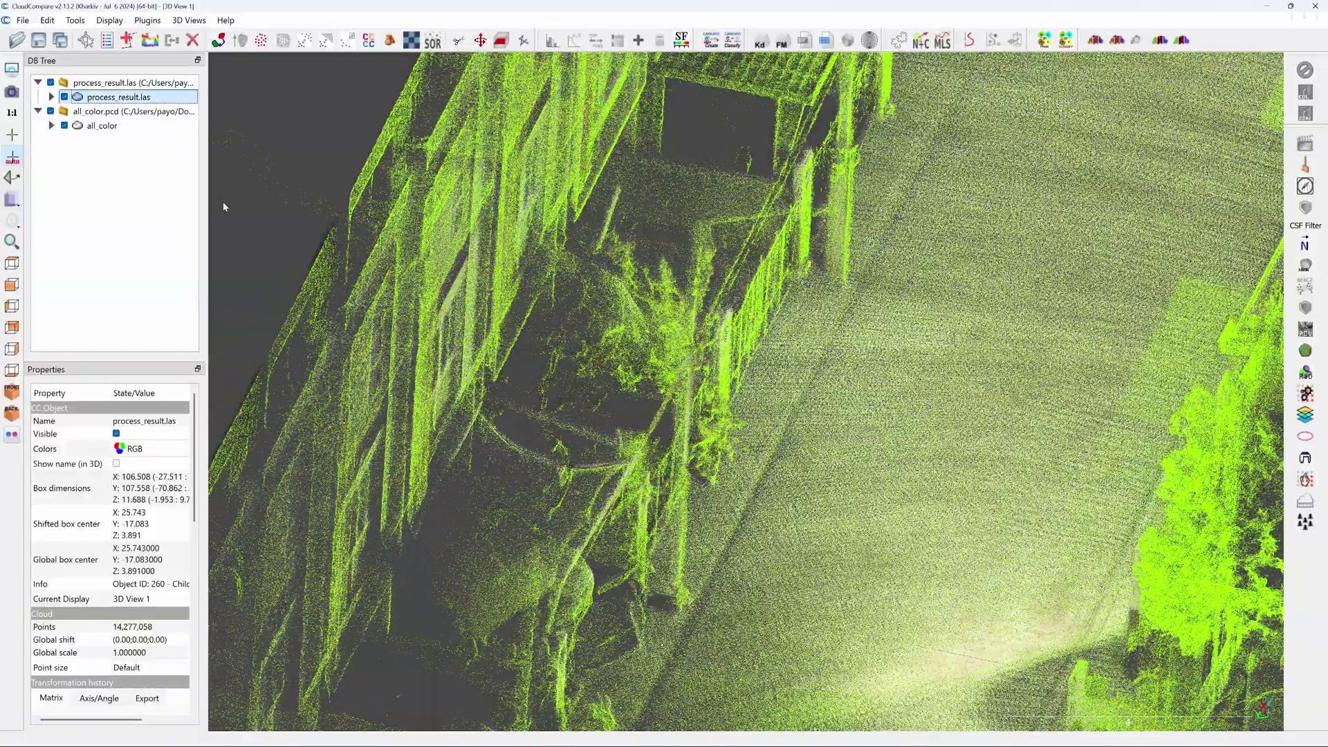
pyautogui.click(65, 96)
pyautogui.scroll(-8, 397, 207)
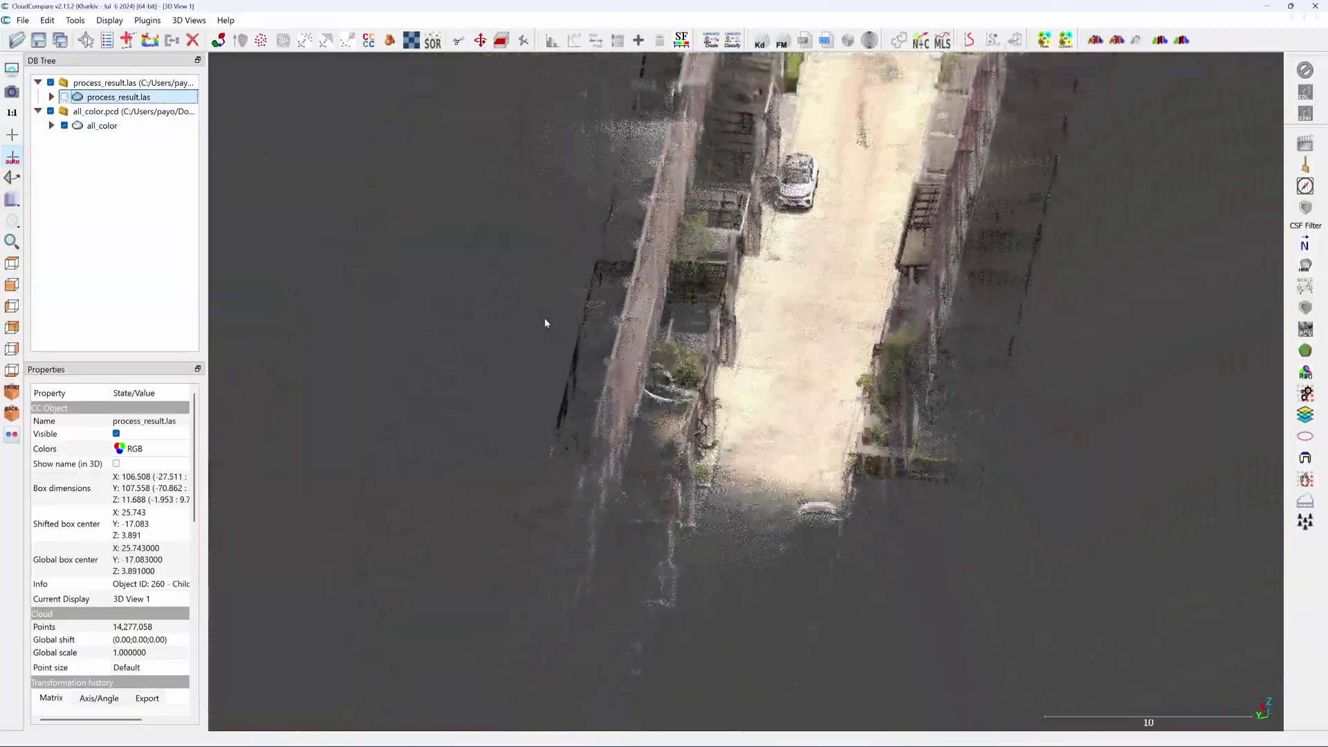
# Examine the coloured all_color cloud along the whole street, from an overview down to street level between the houses
pyautogui.moveTo(545, 323); pyautogui.dragTo(913, 443)
pyautogui.moveTo(913, 443); pyautogui.dragTo(773, 451, button='right')
pyautogui.moveTo(774, 450); pyautogui.dragTo(882, 492)
pyautogui.scroll(-4, 881, 492)
pyautogui.scroll(-4, 882, 493)
pyautogui.scroll(5, 881, 492)
pyautogui.scroll(8, 882, 493)
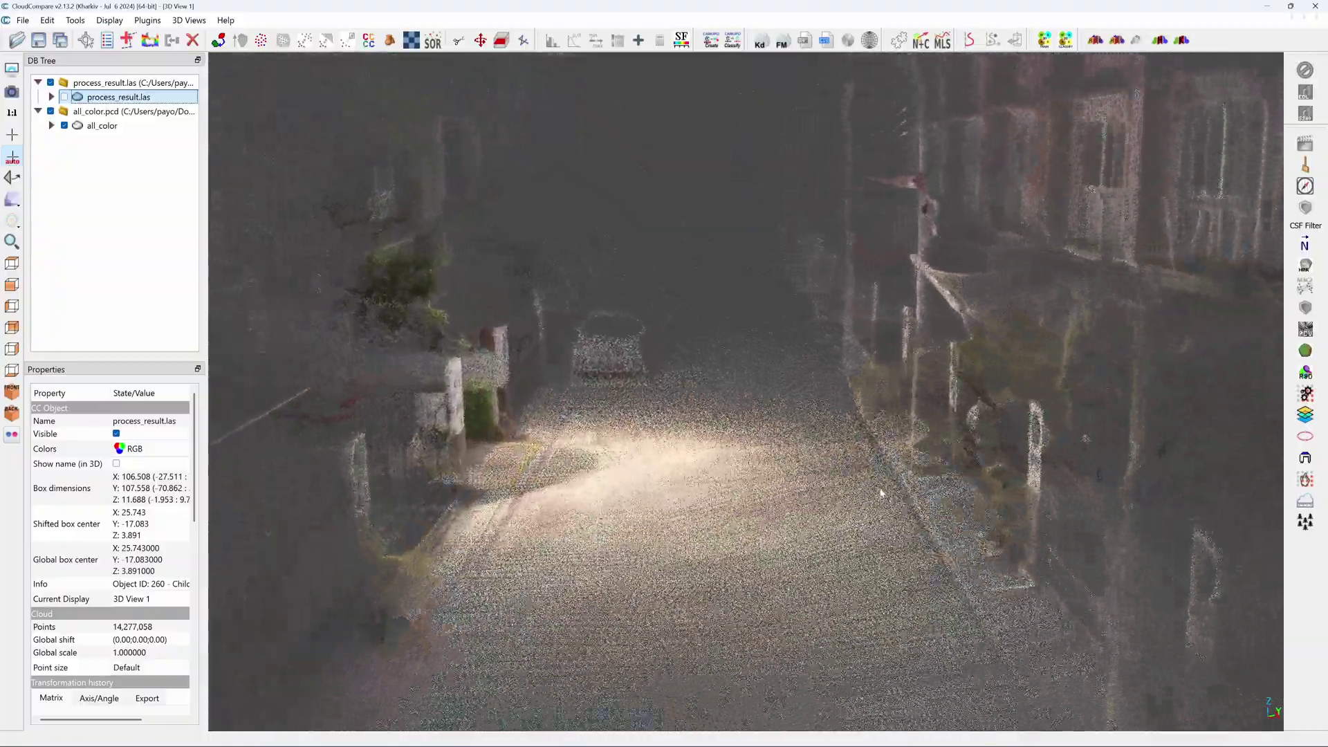
pyautogui.scroll(-8, 882, 493)
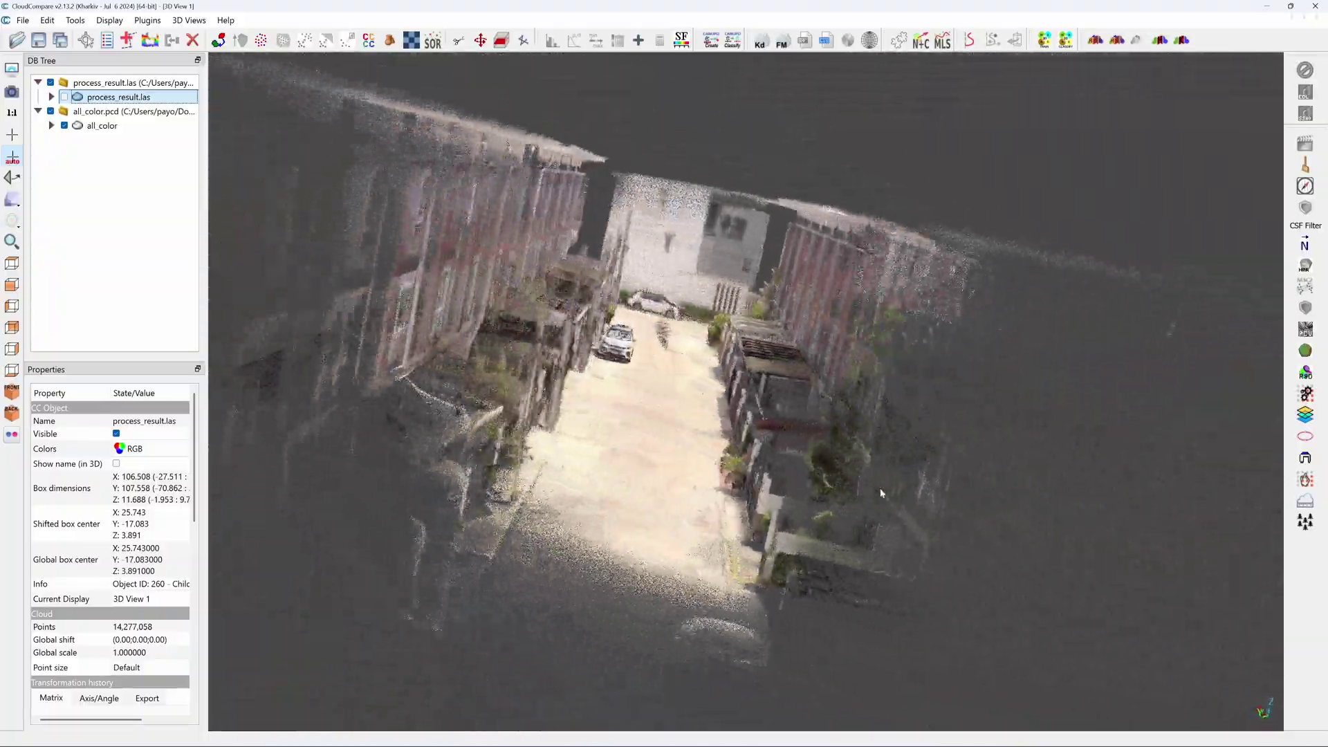
pyautogui.scroll(5, 882, 492)
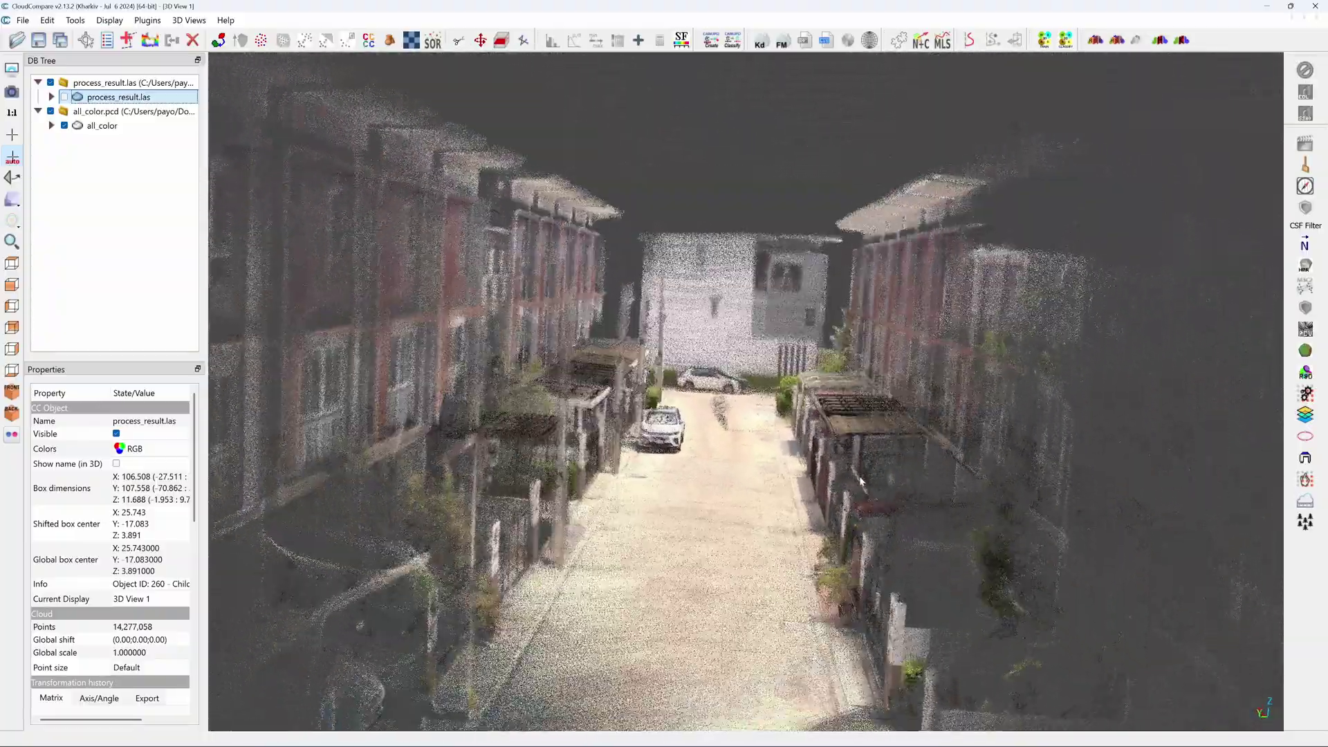
pyautogui.scroll(4, 860, 480)
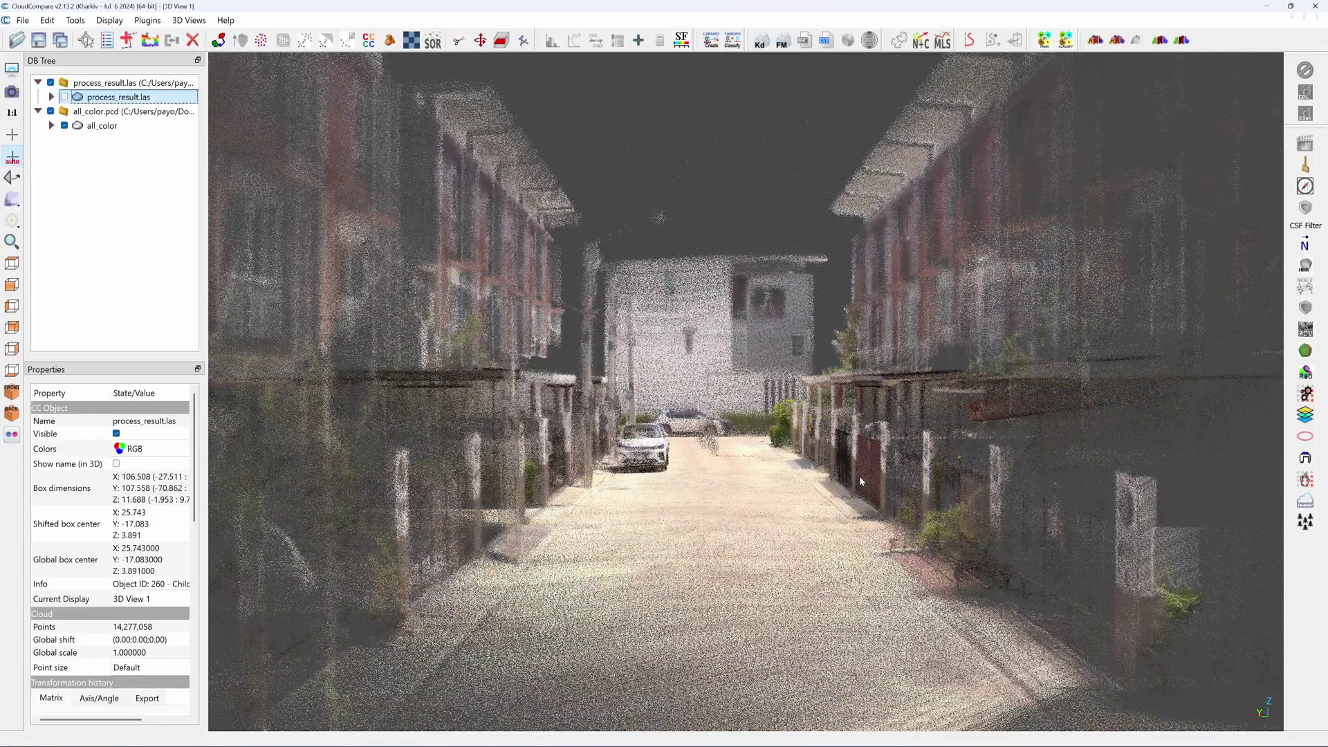
pyautogui.scroll(5, 859, 476)
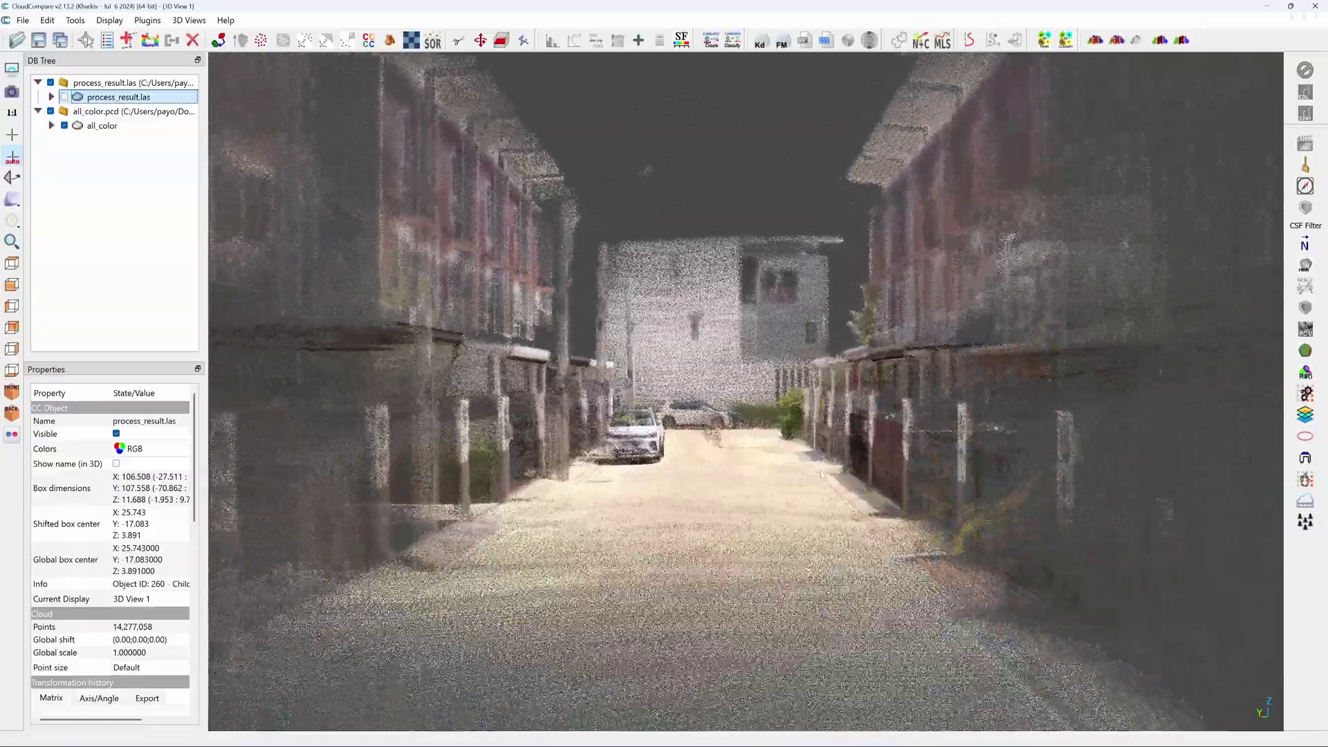
# Inspect the coloured canopies, gates and pillars along one side of the street and the road surface up close
pyautogui.scroll(-5, 822, 474)
pyautogui.moveTo(797, 557); pyautogui.dragTo(719, 474)
pyautogui.scroll(4, 792, 512)
pyautogui.scroll(-2, 718, 474)
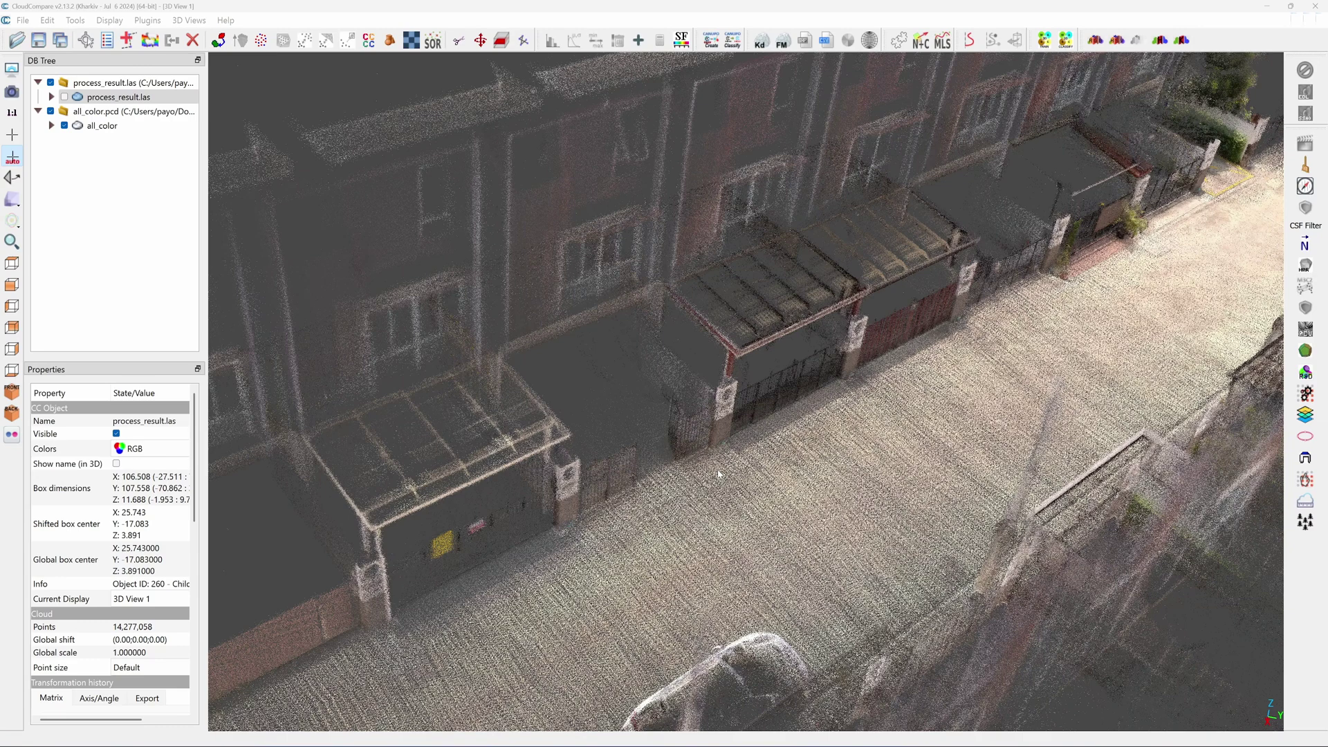
pyautogui.moveTo(719, 475); pyautogui.dragTo(997, 443)
pyautogui.scroll(4, 781, 508)
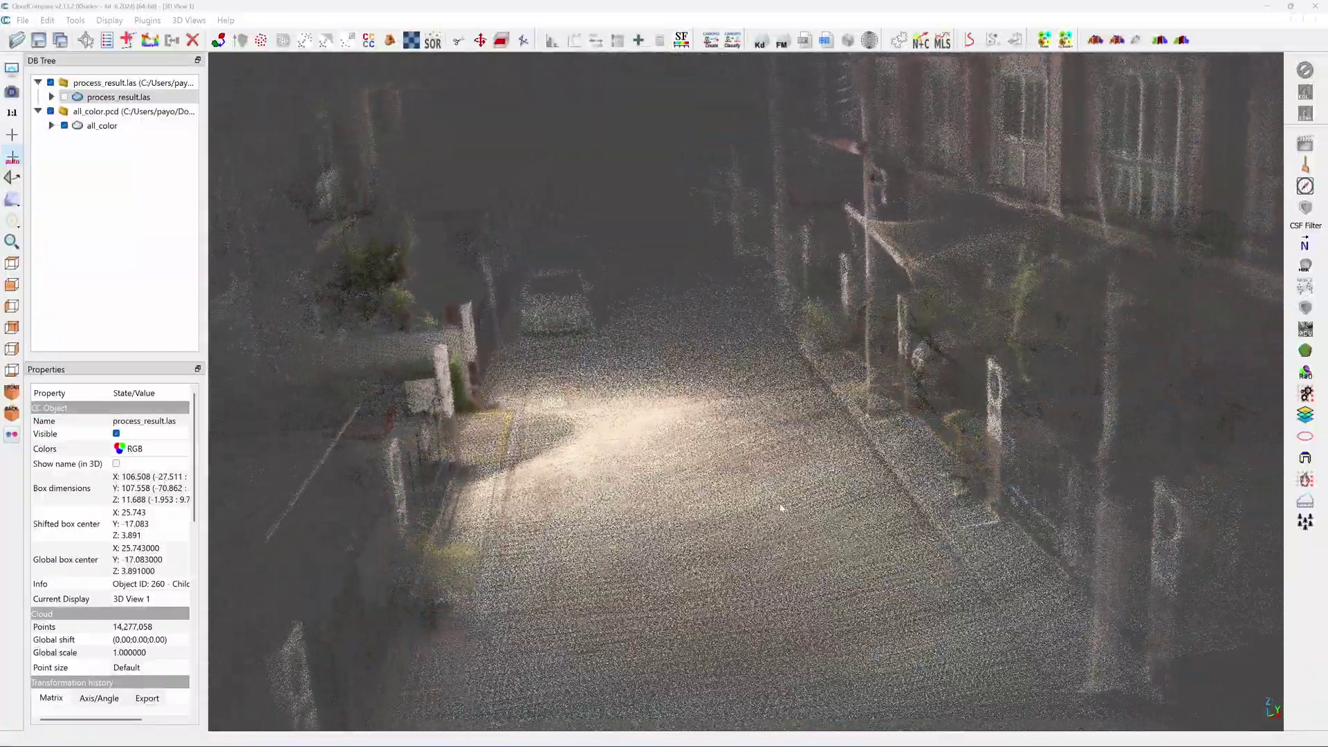